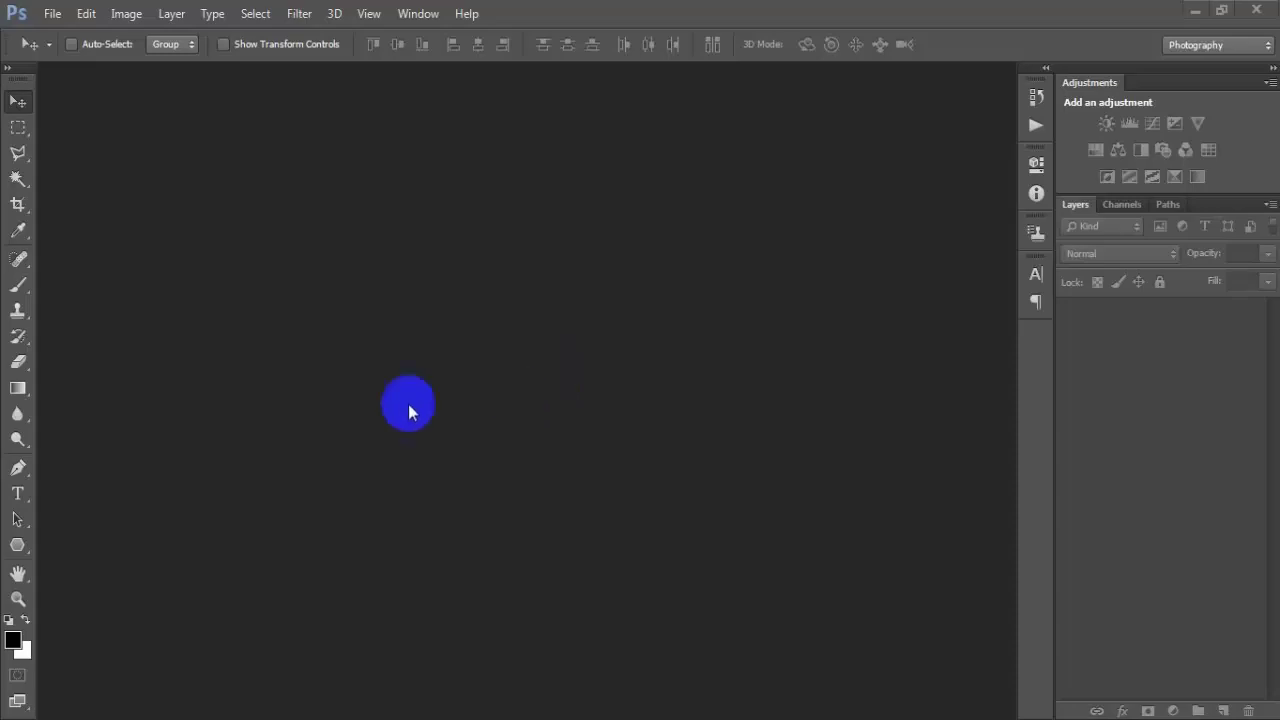
- Create a new 26 × 26 pixel, 300 ppi document with a white background
left_click(52, 13)
left_click(86, 37)
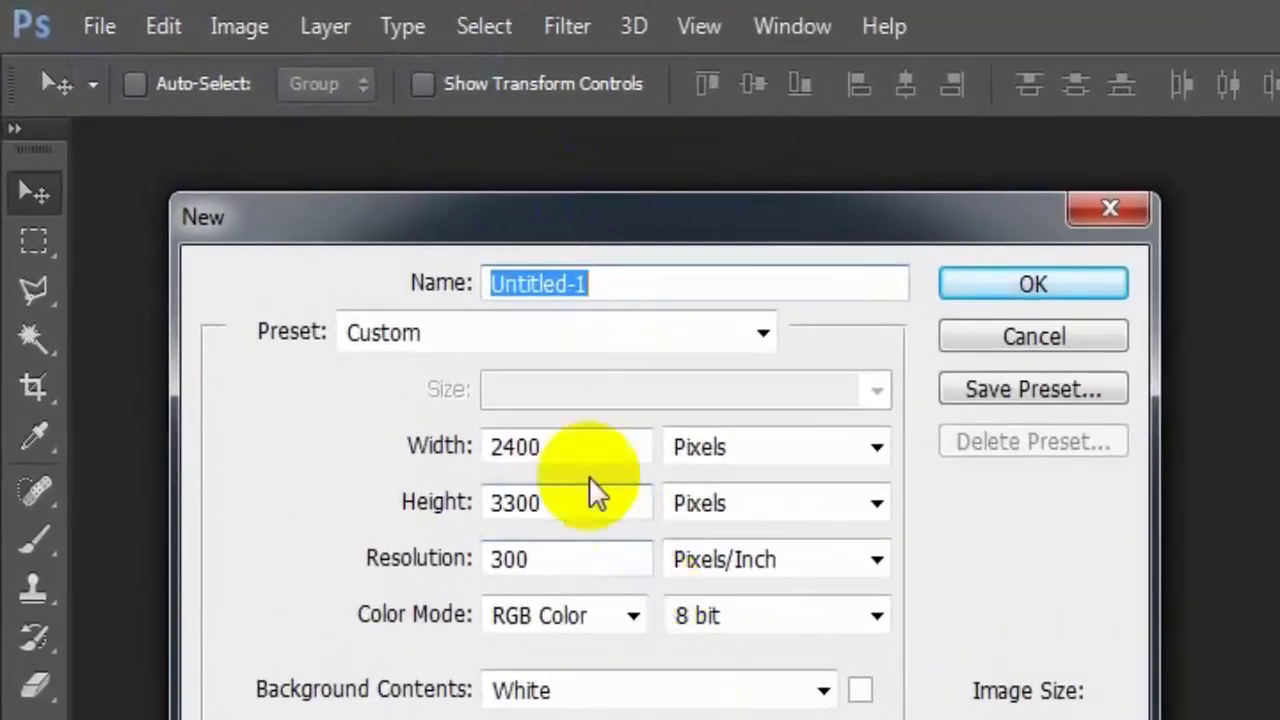
left_click(283, 226)
left_click_drag(530, 445, 488, 447)
type("6")
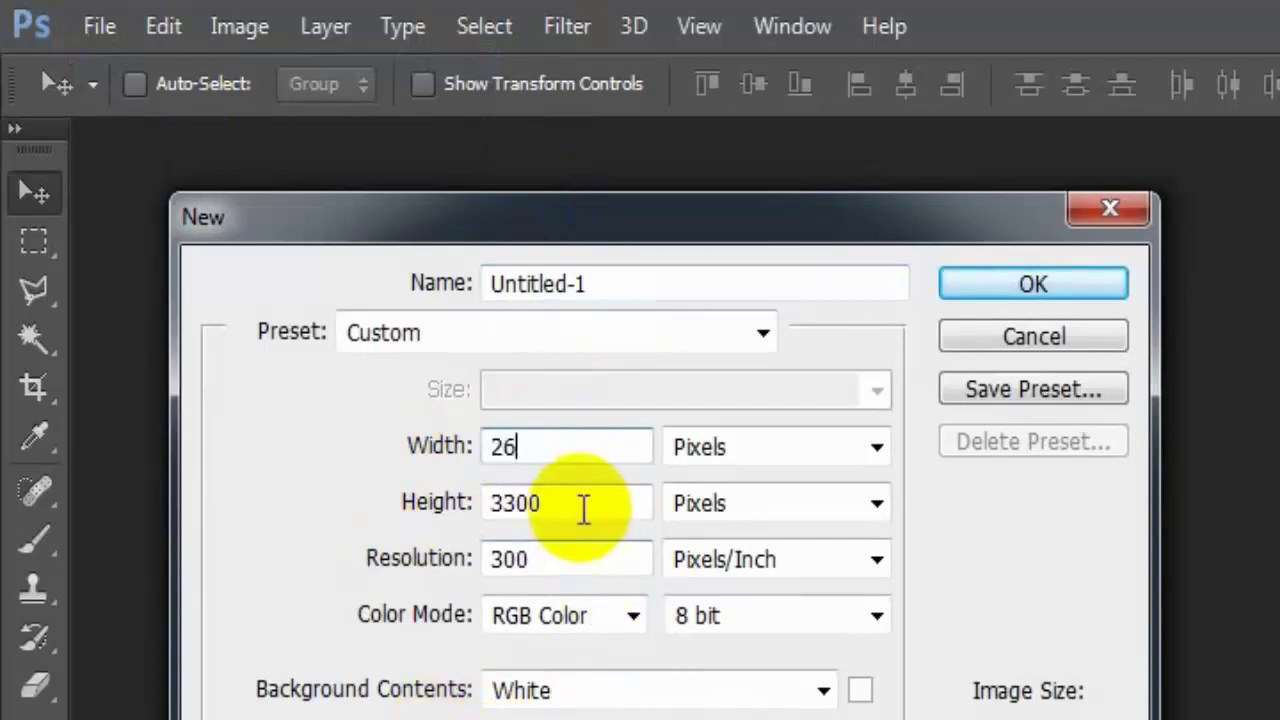
left_click_drag(583, 509, 421, 519)
type("6")
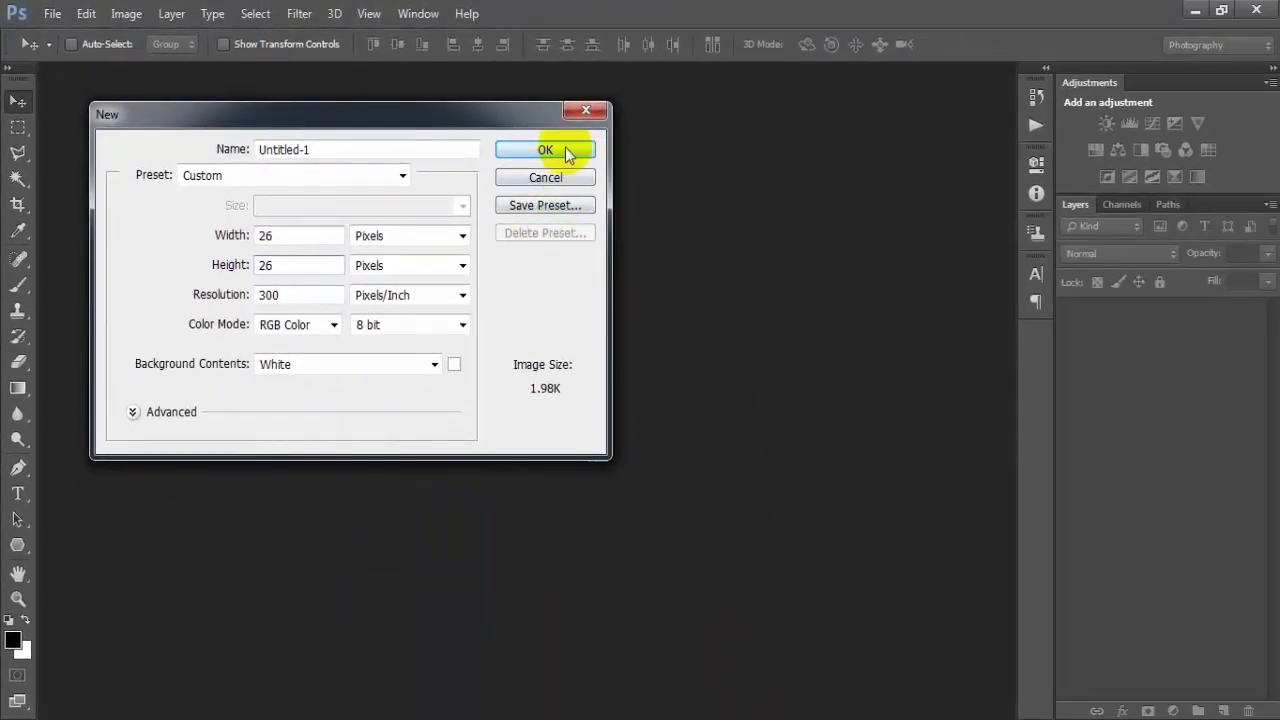
left_click(566, 152)
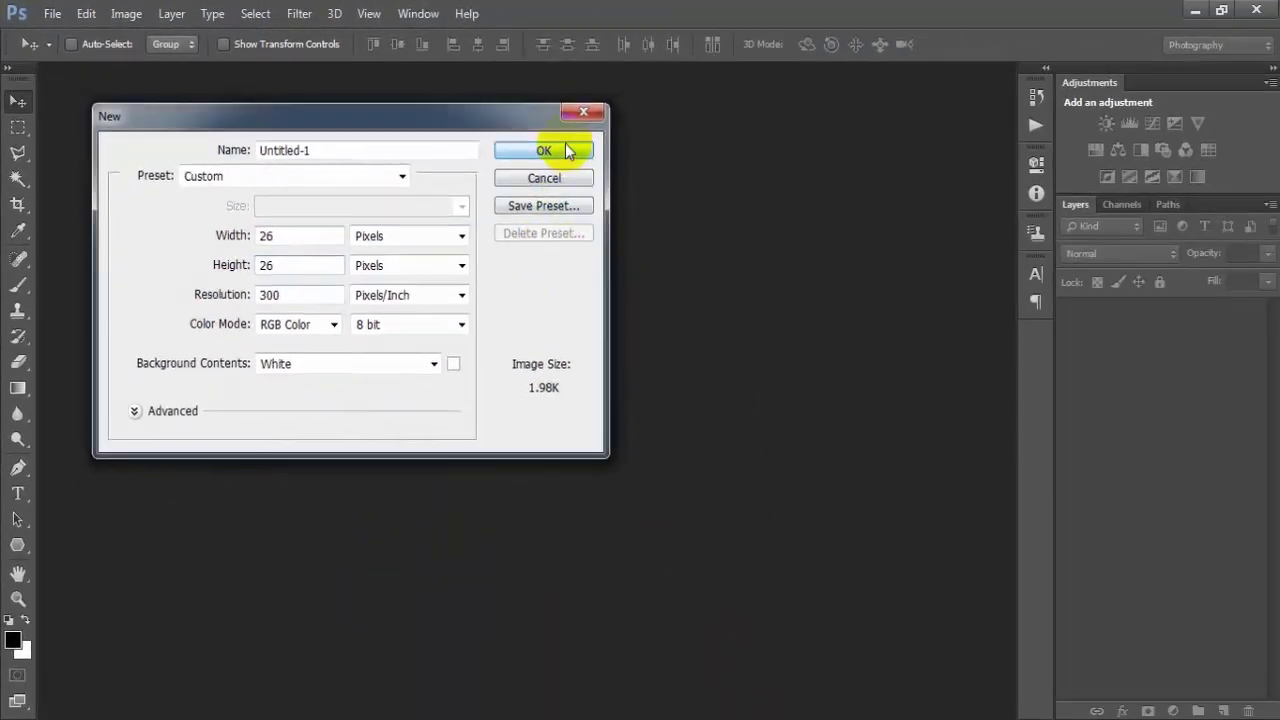
- Dock the new Untitled-1 document as a tab and zoom in on the tiny canvas
left_click_drag(80, 82, 412, 76)
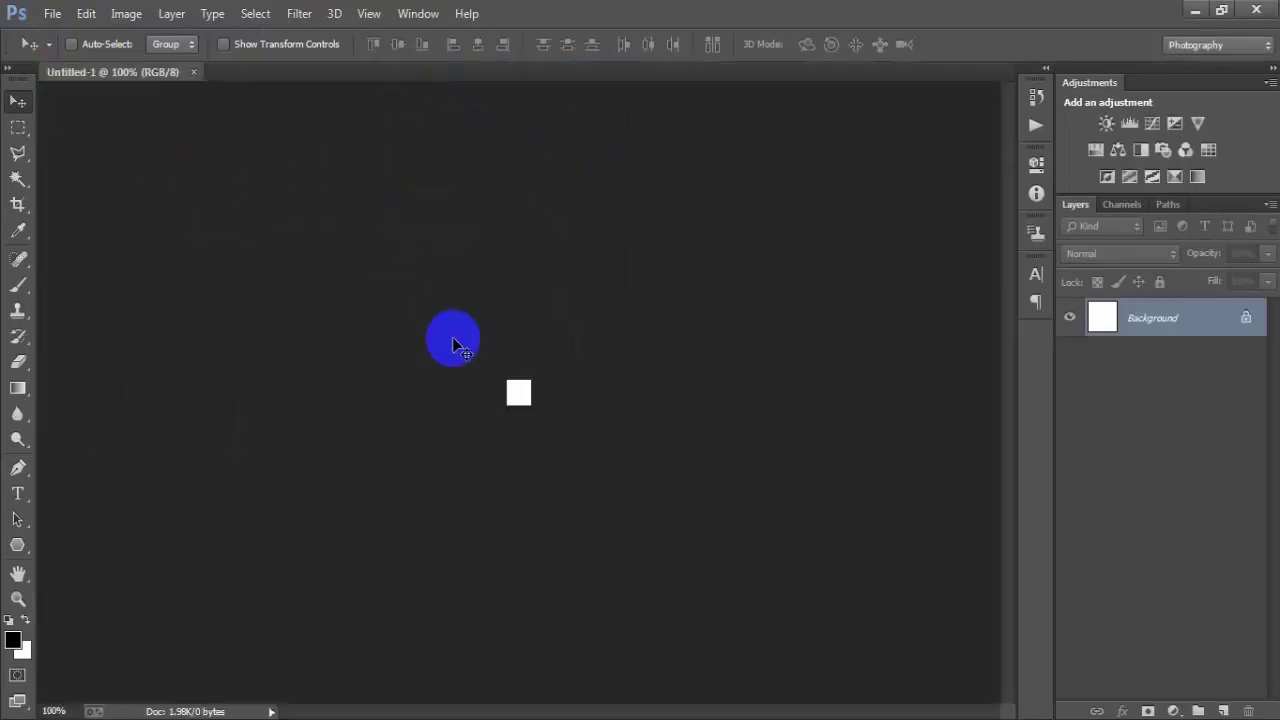
scroll(452, 343, "up", 2)
scroll(452, 343, "up", 2)
scroll(452, 343, "up", 1)
scroll(452, 343, "up", 2)
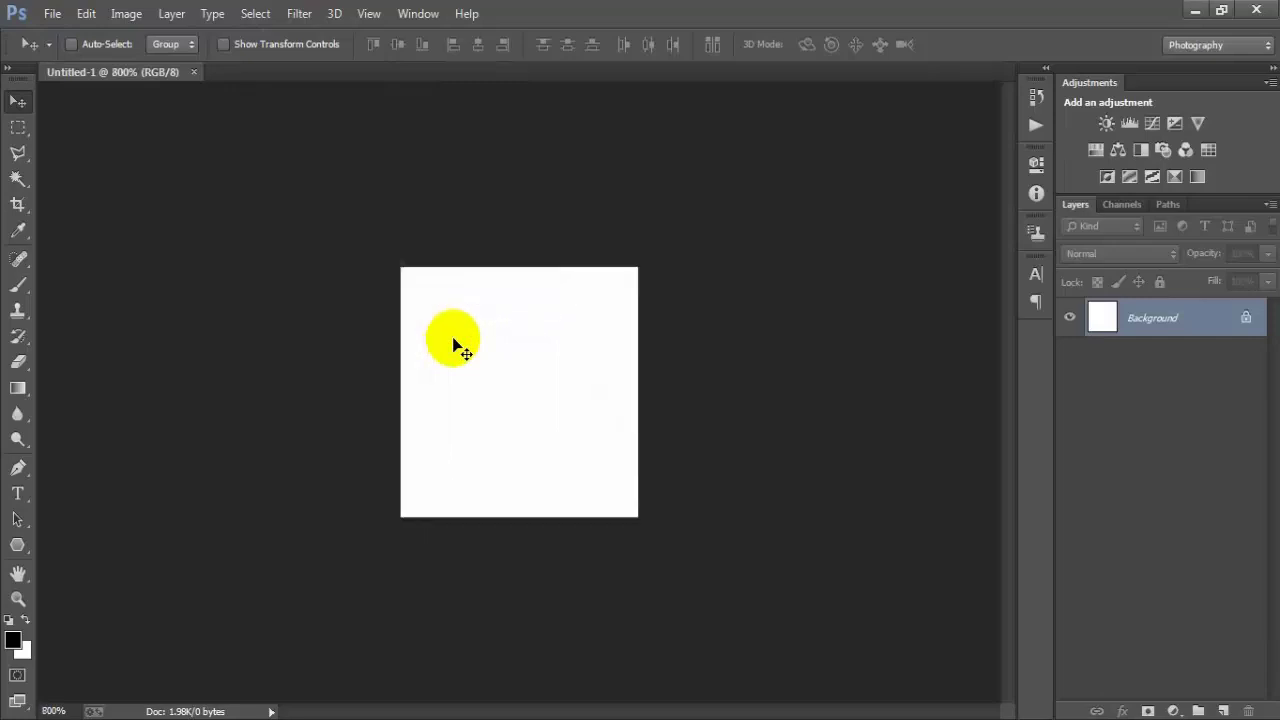
scroll(452, 343, "up", 2)
scroll(452, 343, "up", 2)
scroll(452, 343, "down", 1)
scroll(452, 343, "down", 1)
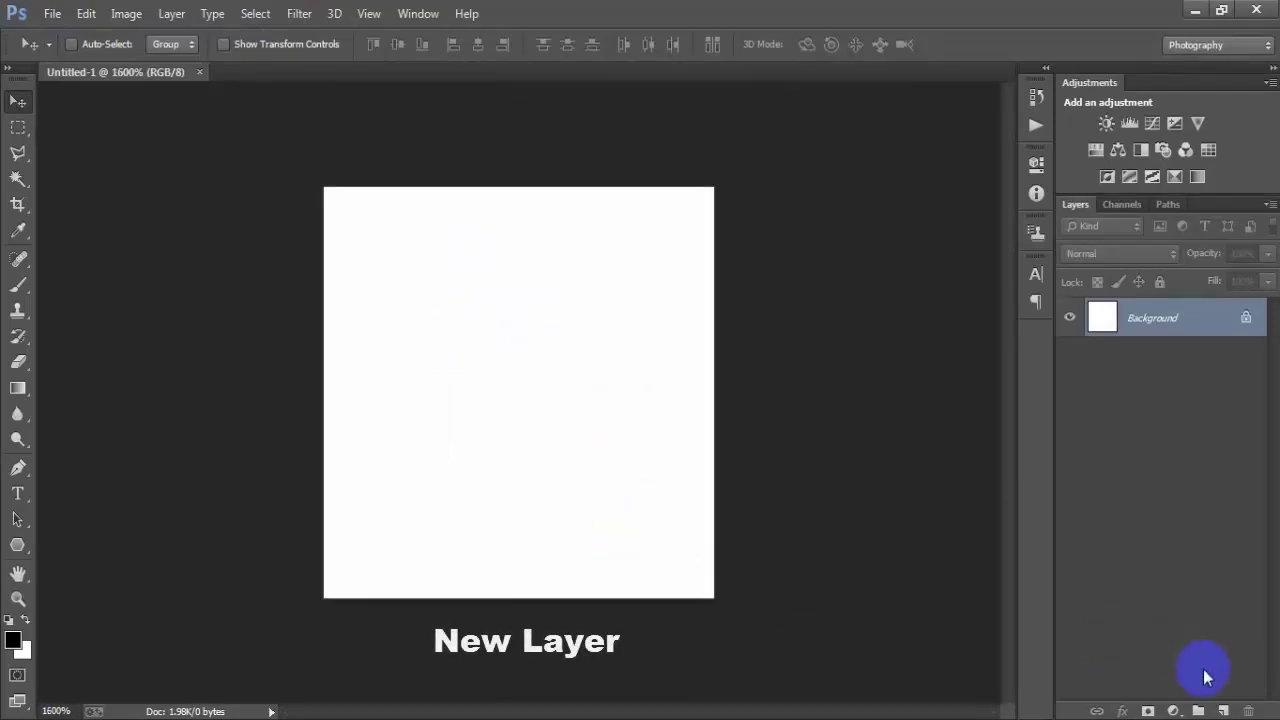
- Add Layer 1 and draw a closed leaf-shaped Pen path from the top-left corner to the bottom edge
left_click(1222, 711)
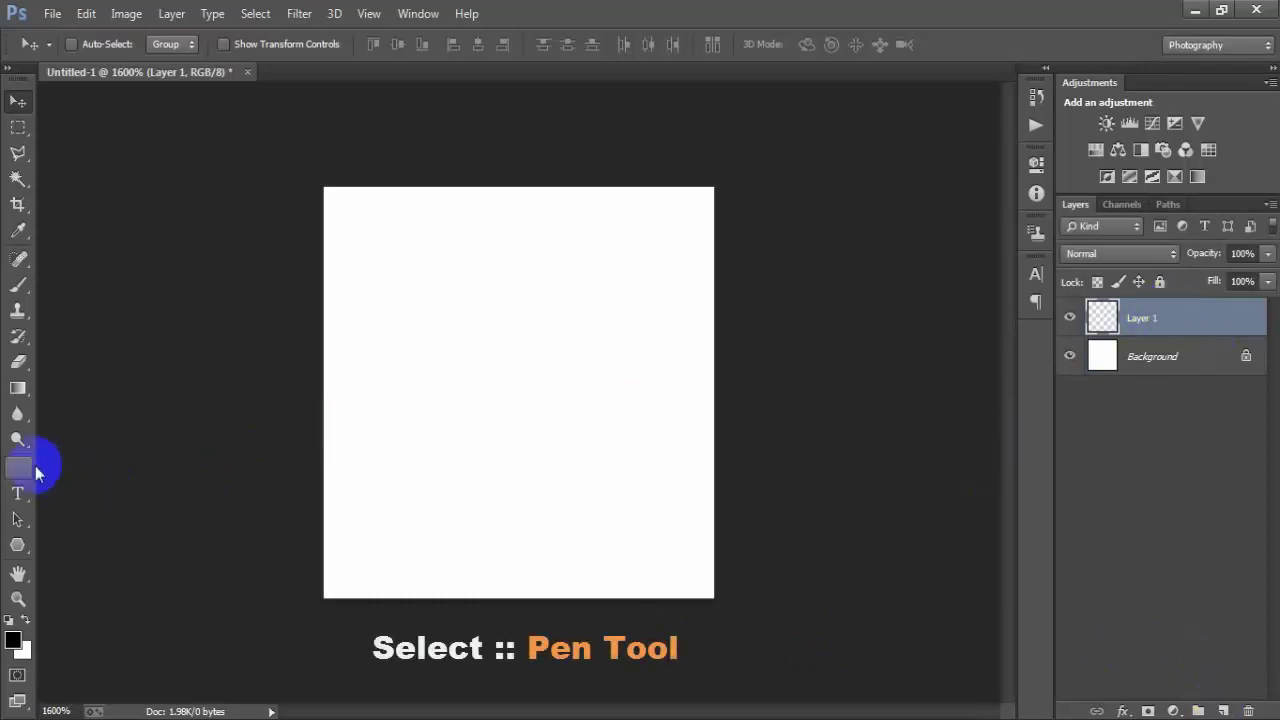
left_click_drag(20, 467, 100, 466)
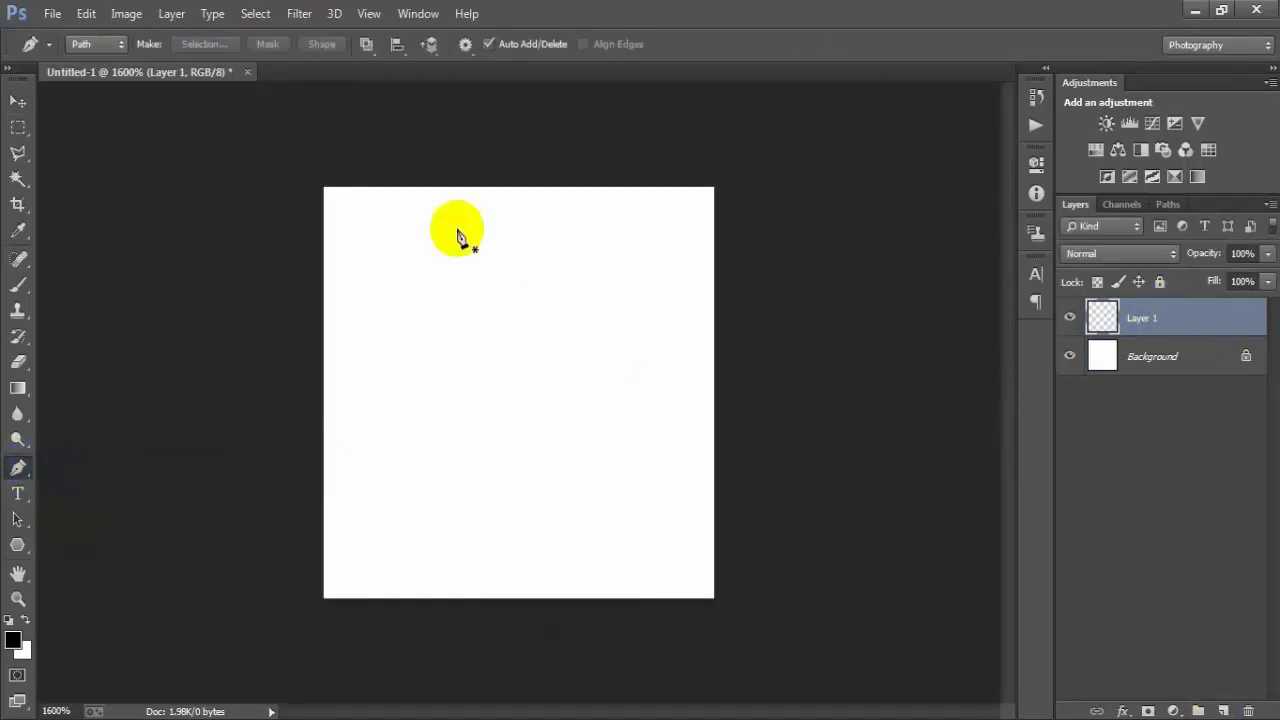
left_click(331, 198)
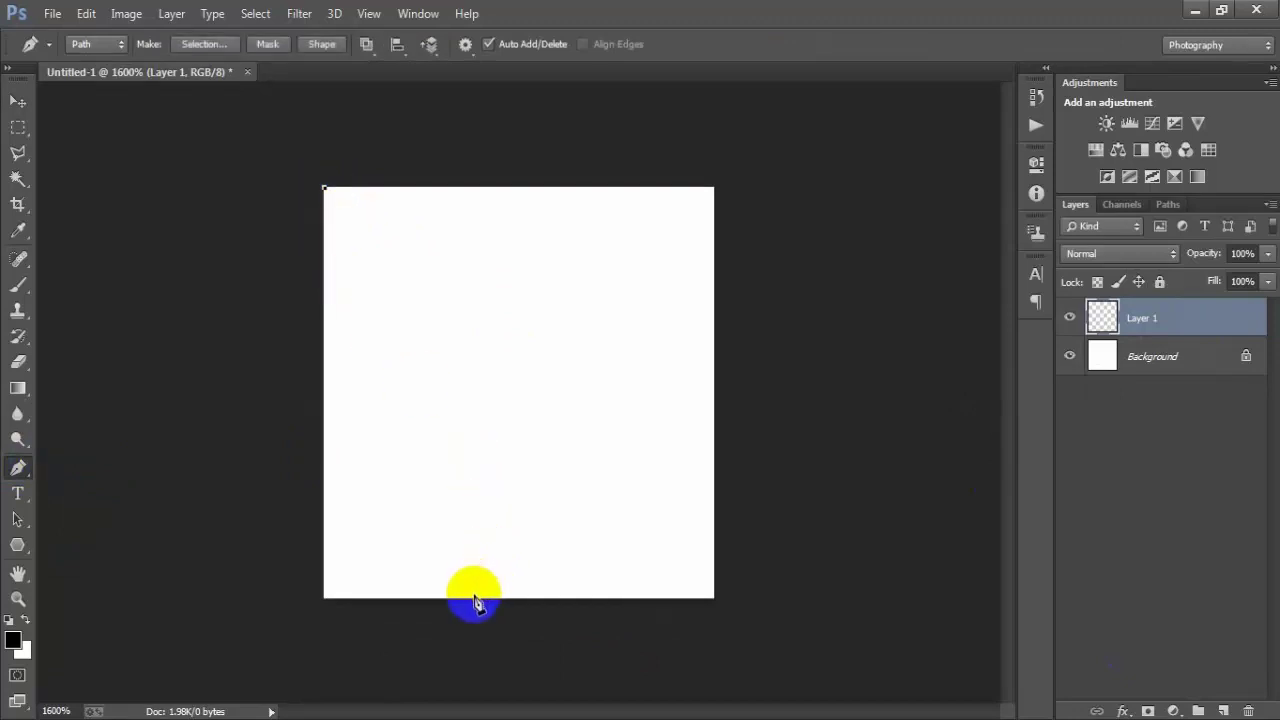
left_click_drag(474, 598, 577, 690)
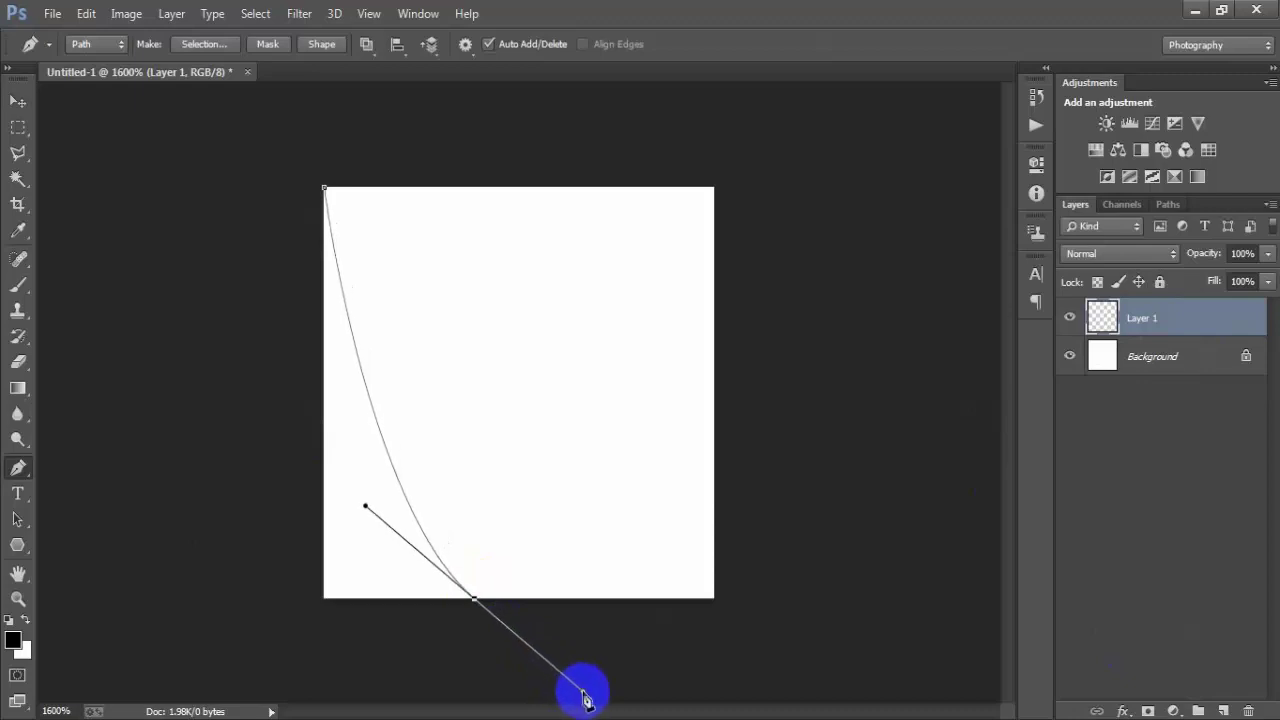
left_click(474, 598)
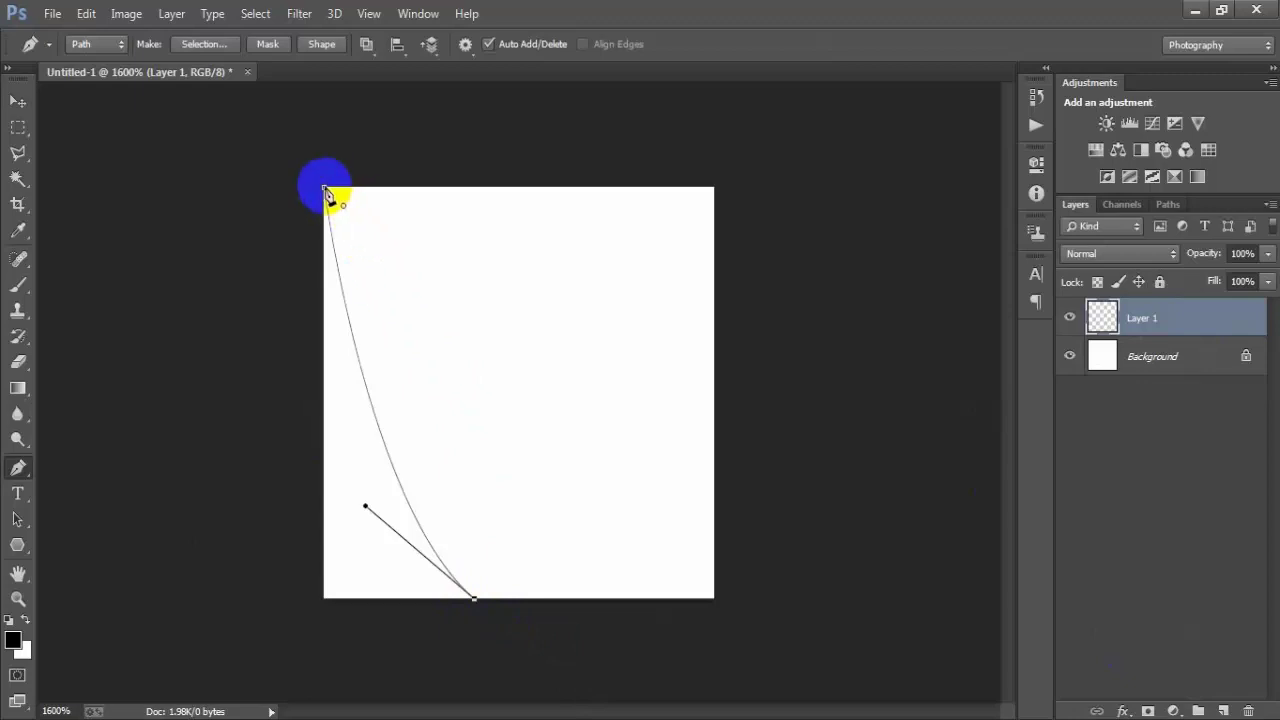
left_click(325, 190)
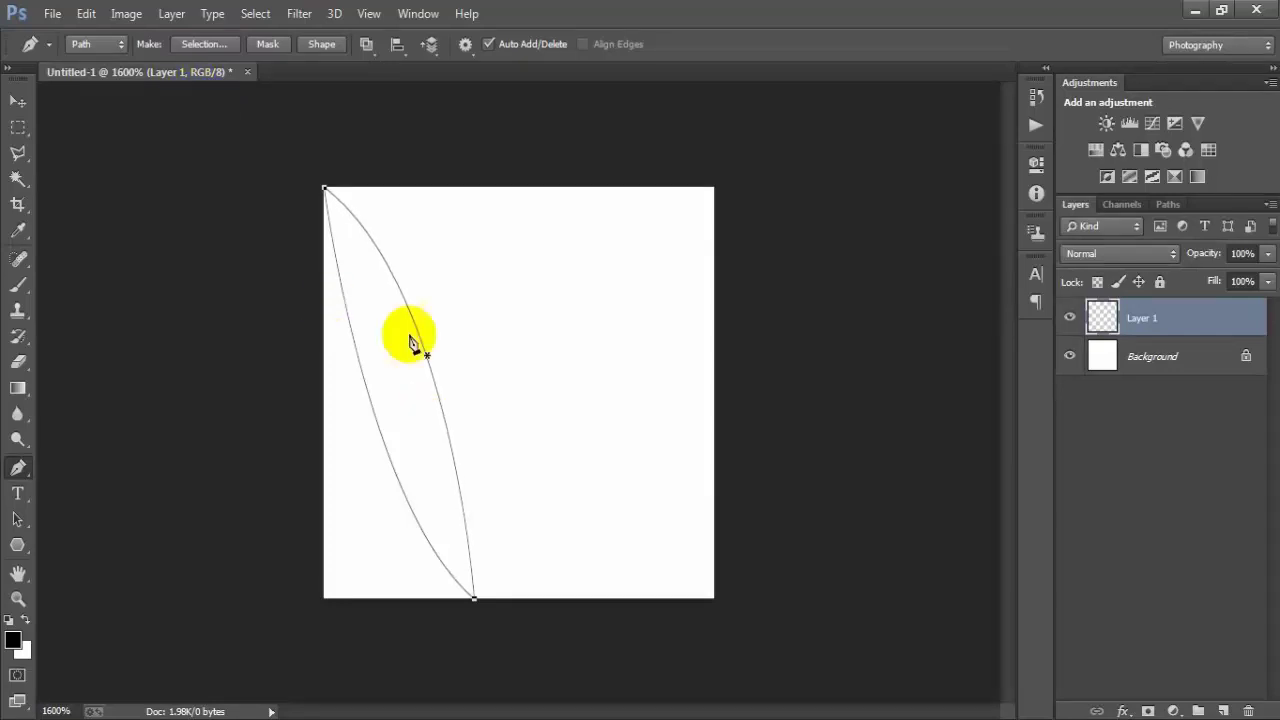
- Make a selection from the path with no feathering, fill it black, and deselect
right_click(379, 300)
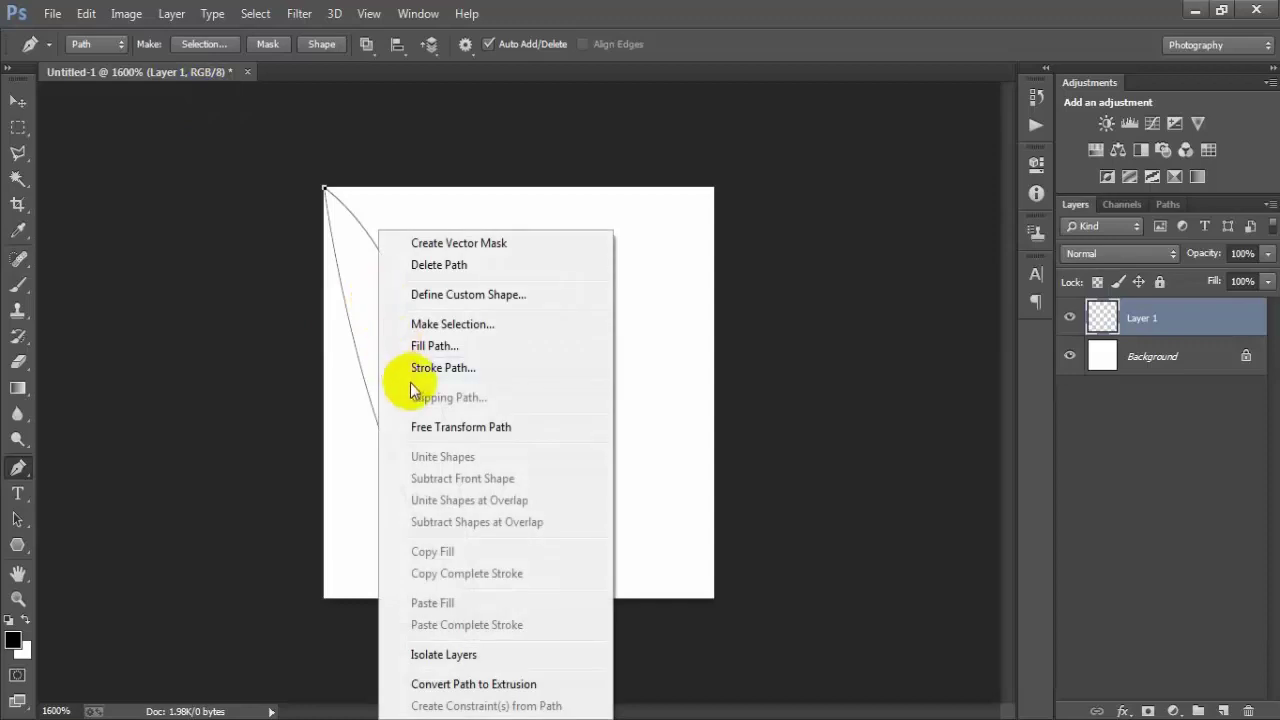
left_click(513, 325)
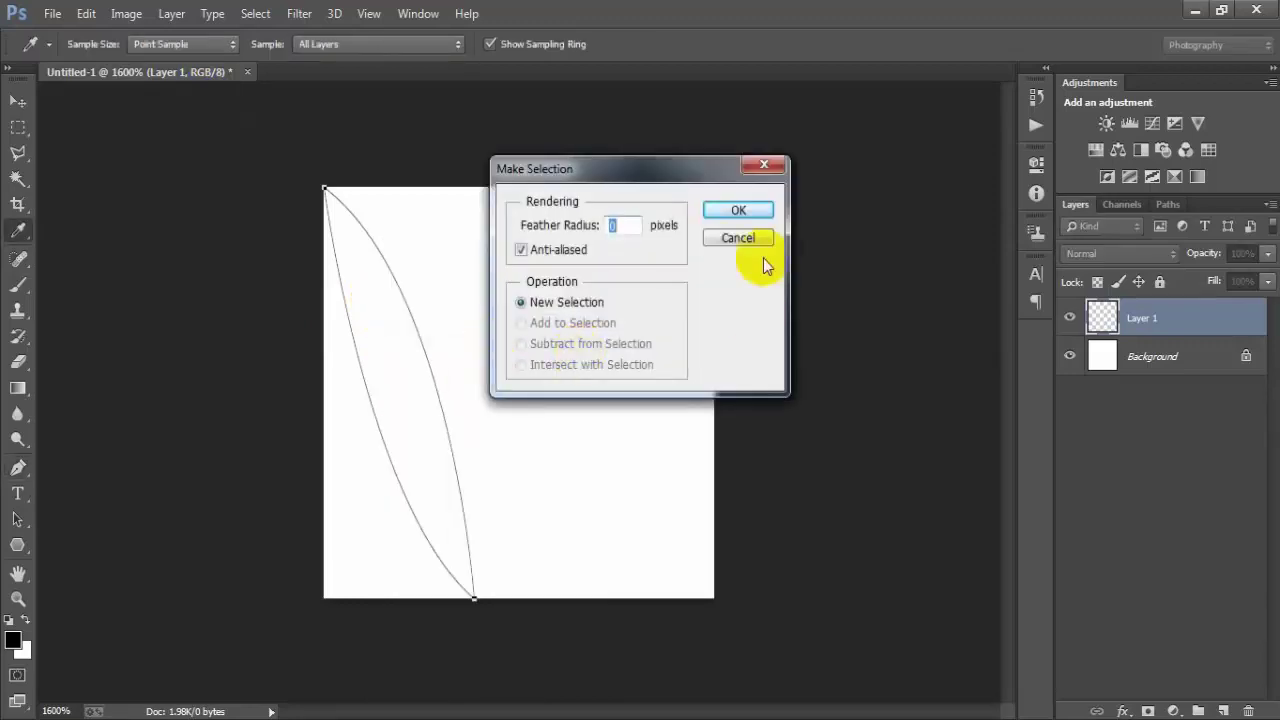
left_click(738, 212)
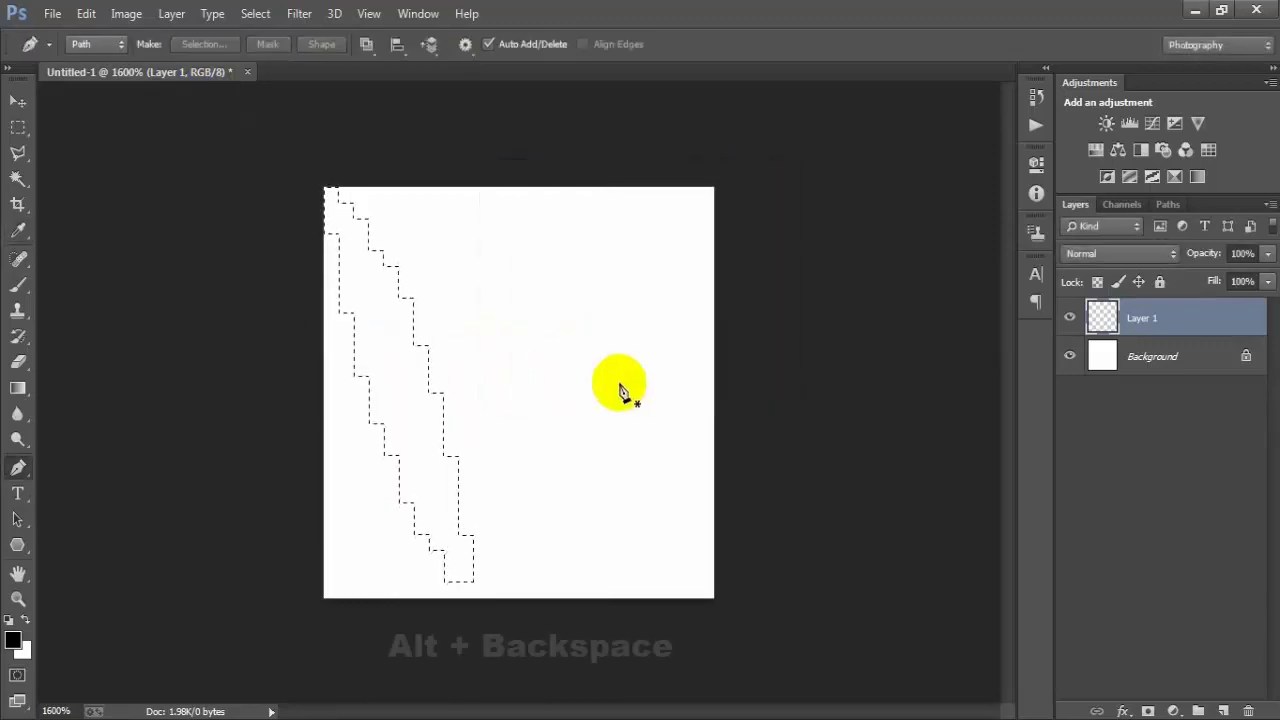
key("alt+BackSpace")
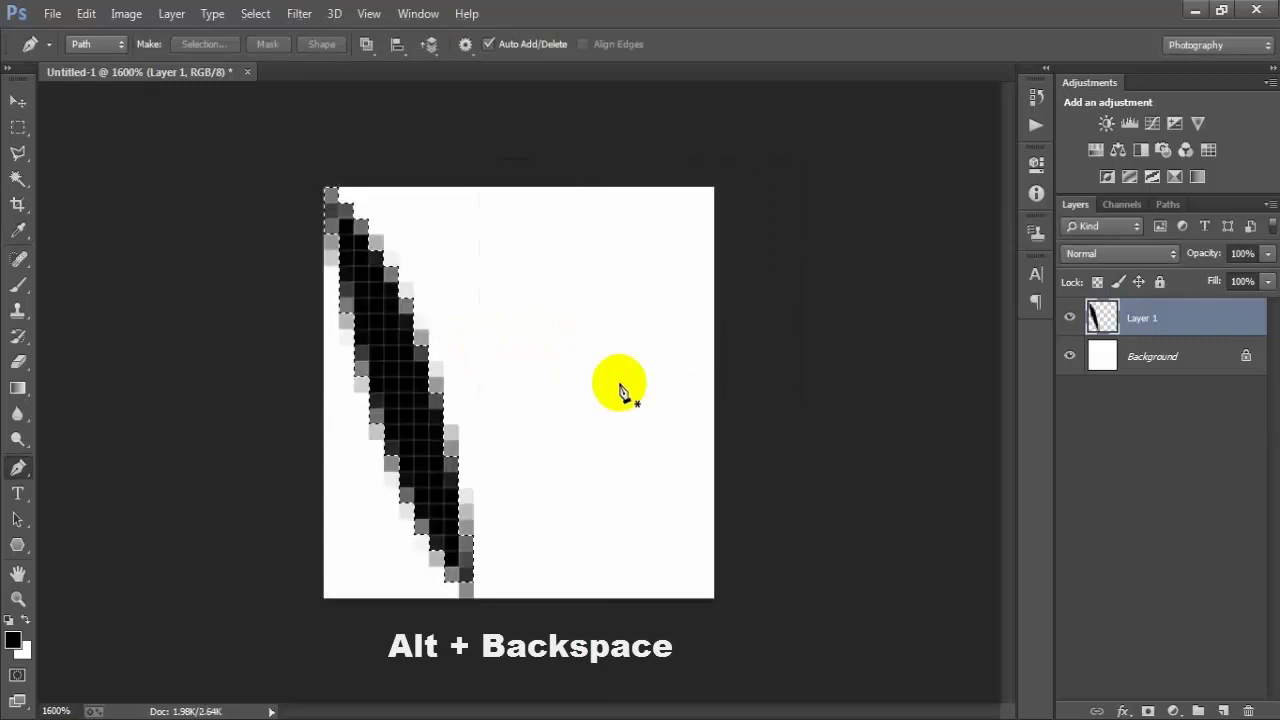
key("ctrl+d")
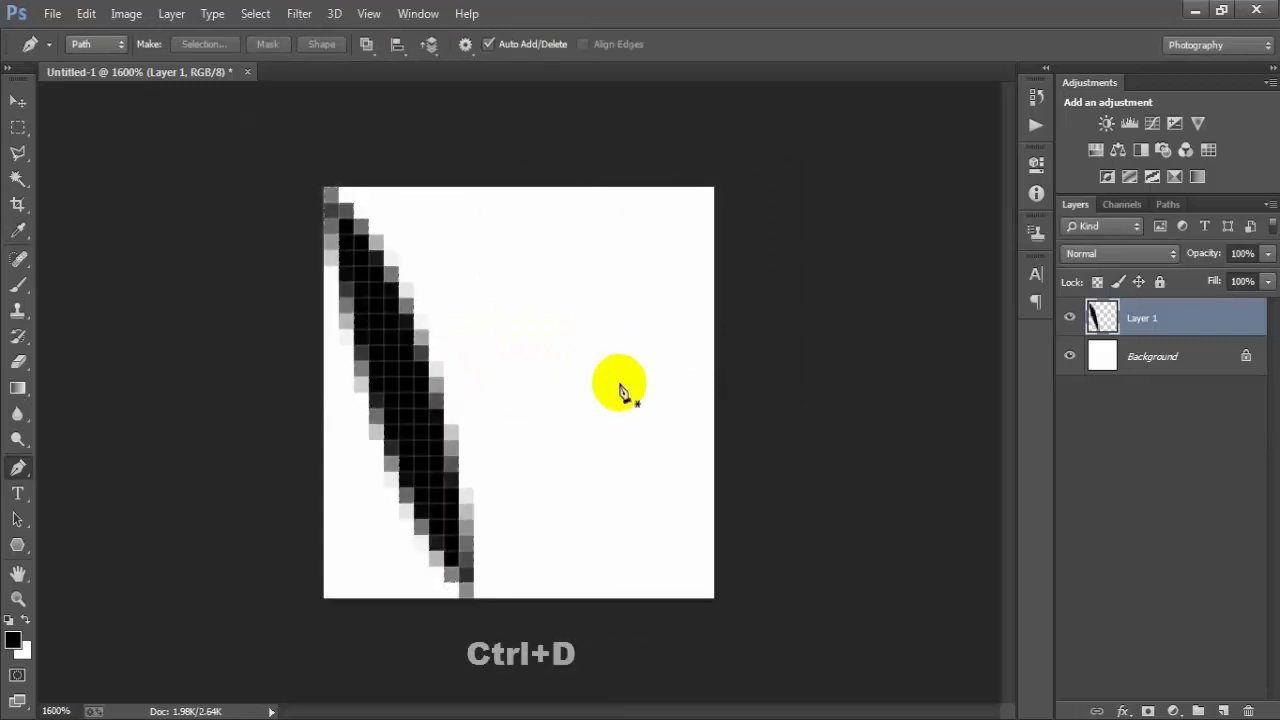
- Switch to the Move tool and toggle Layer 1 visibility to check the black stroke
left_click(17, 101)
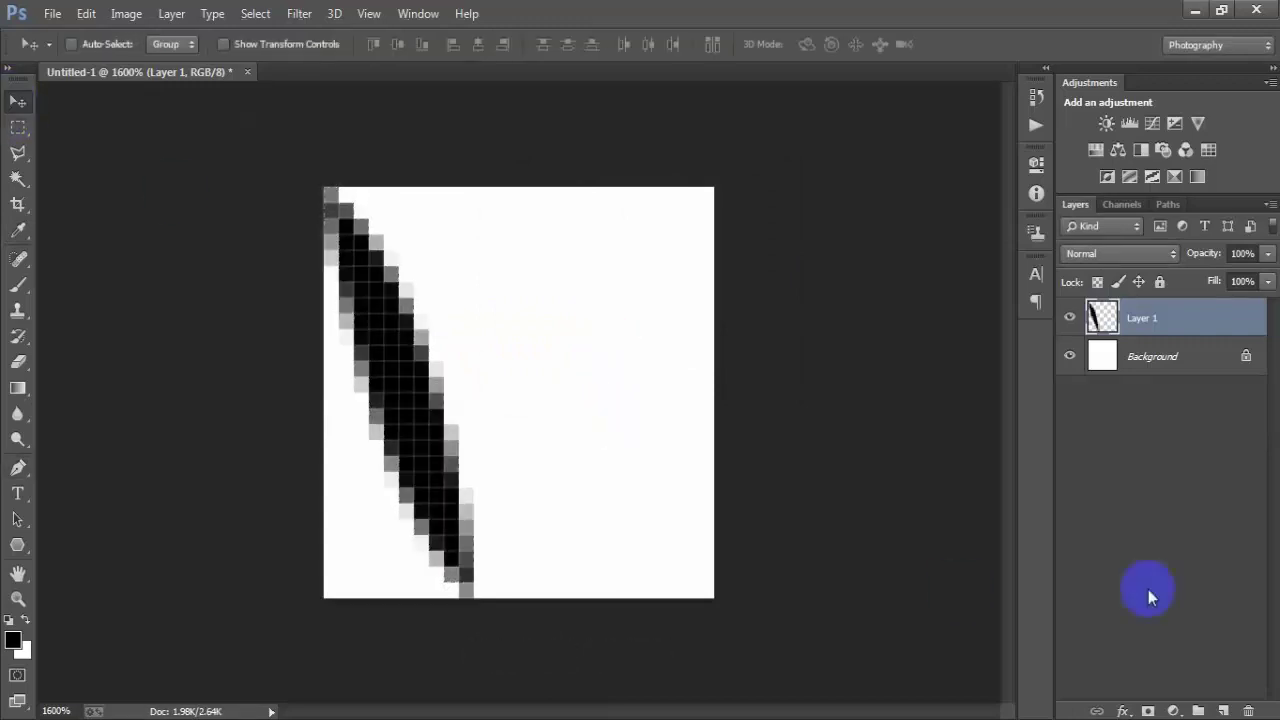
double_click(1066, 320)
left_click(1066, 320)
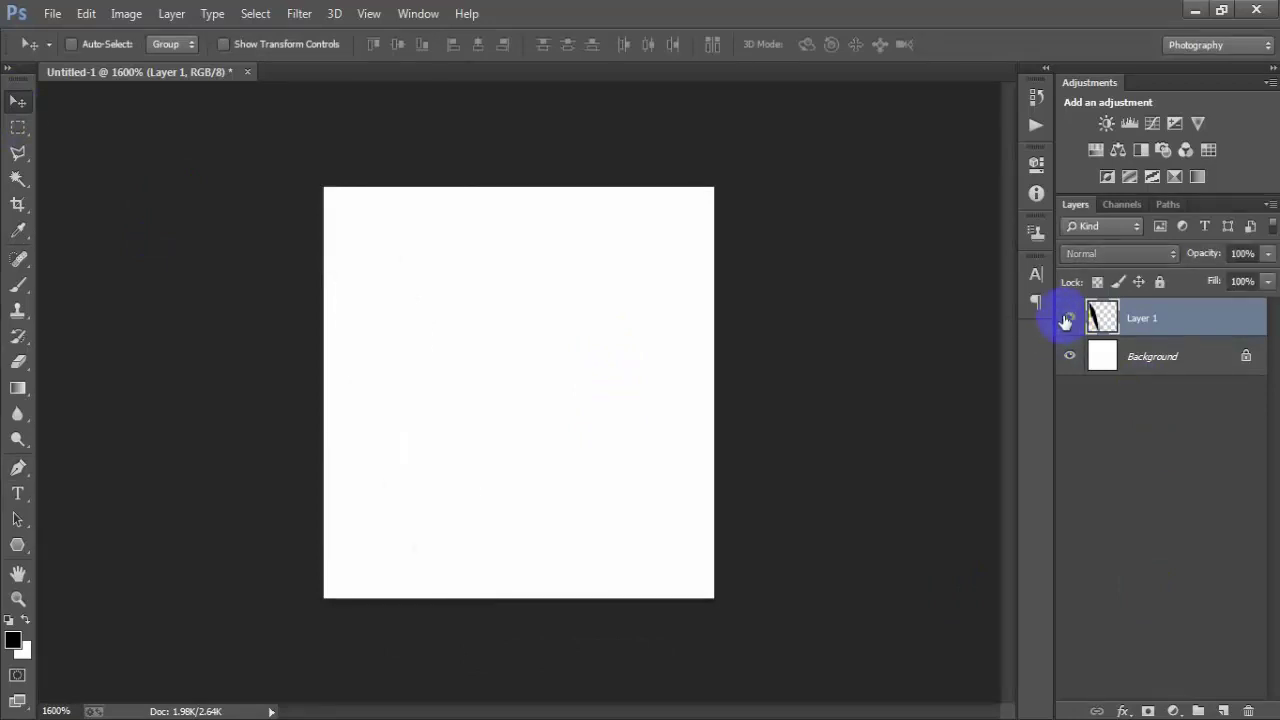
left_click(1066, 320)
- Duplicate the stroke, move the copy right, and flip it horizontally to form a V
key("ctrl+j")
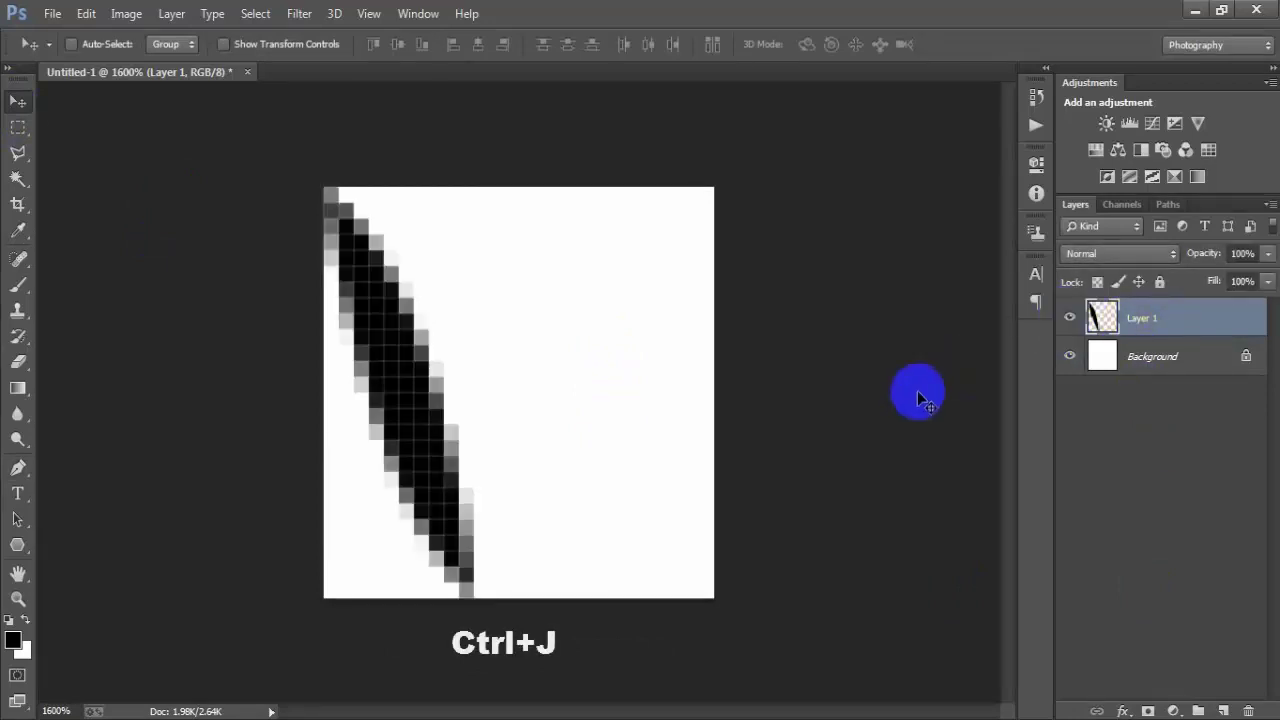
left_click_drag(417, 425, 581, 433)
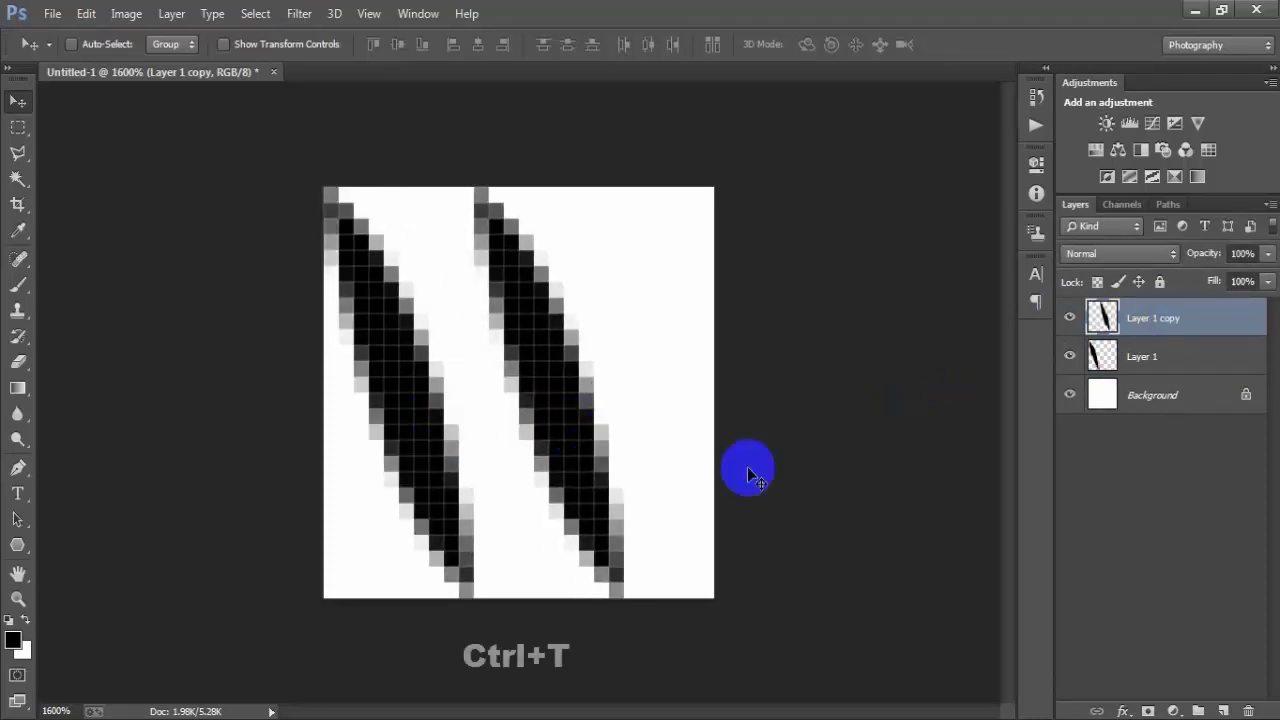
key("ctrl+t")
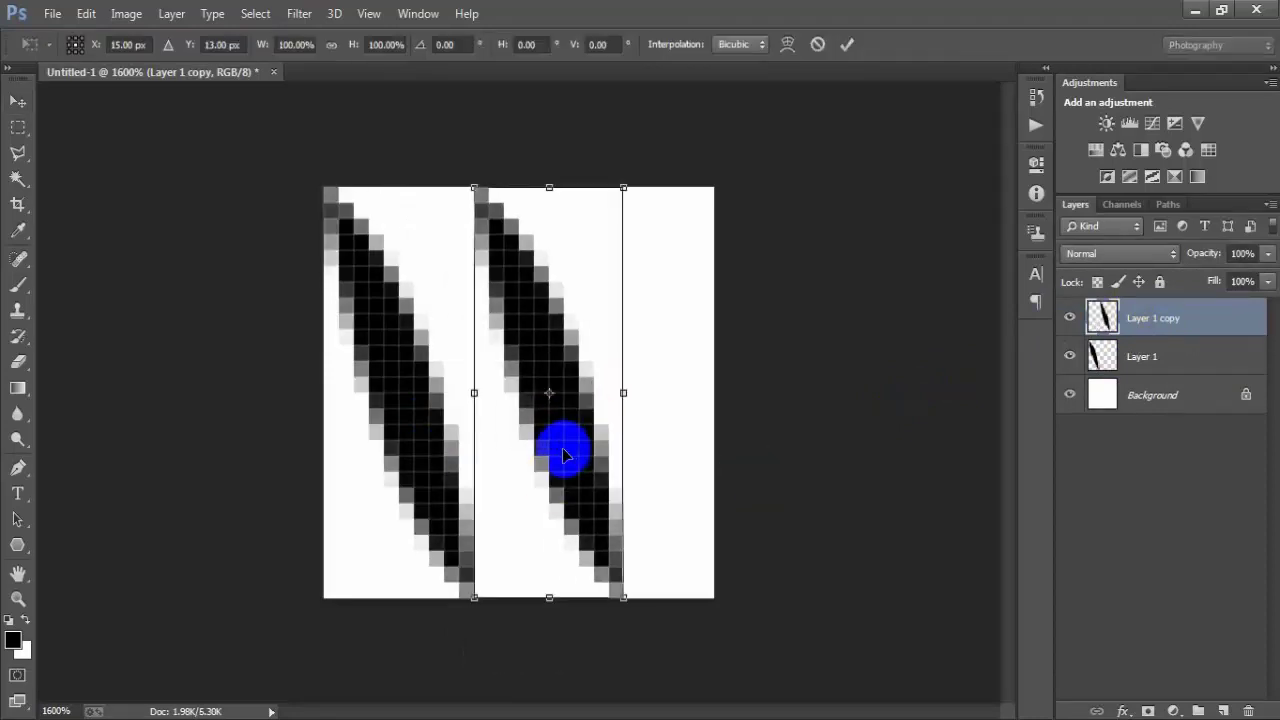
right_click(563, 449)
left_click(697, 412)
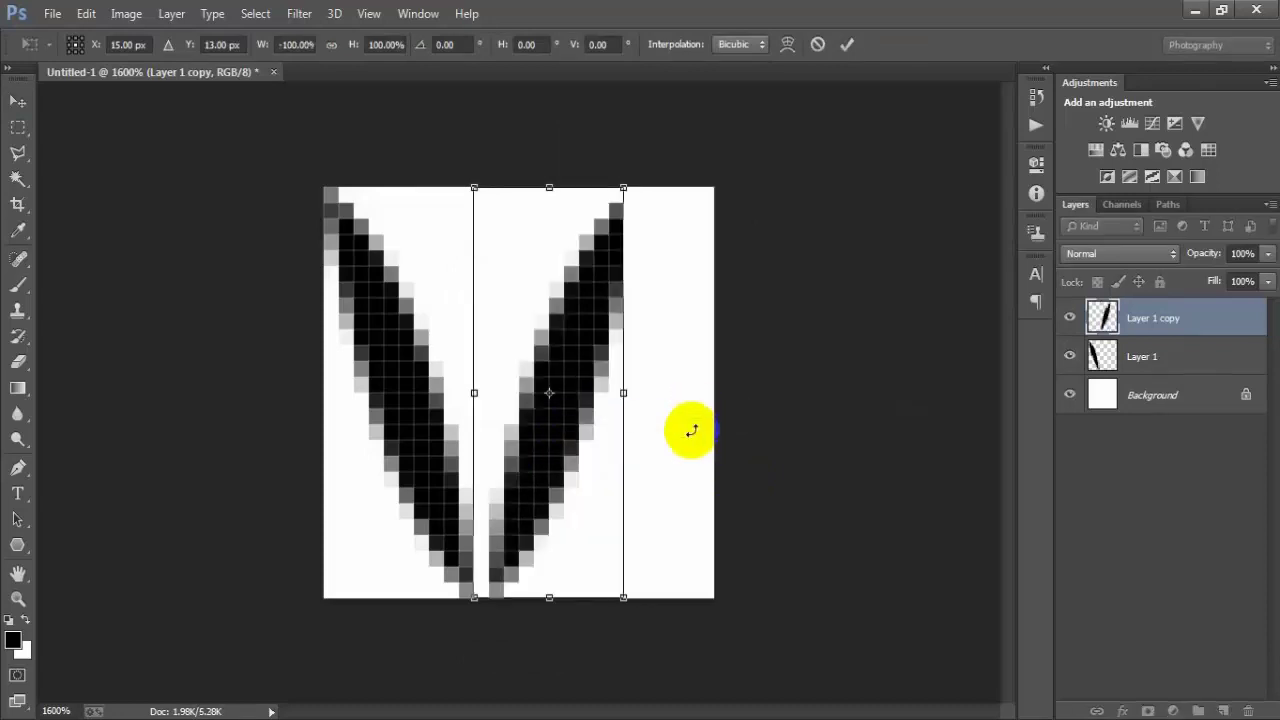
left_click(846, 44)
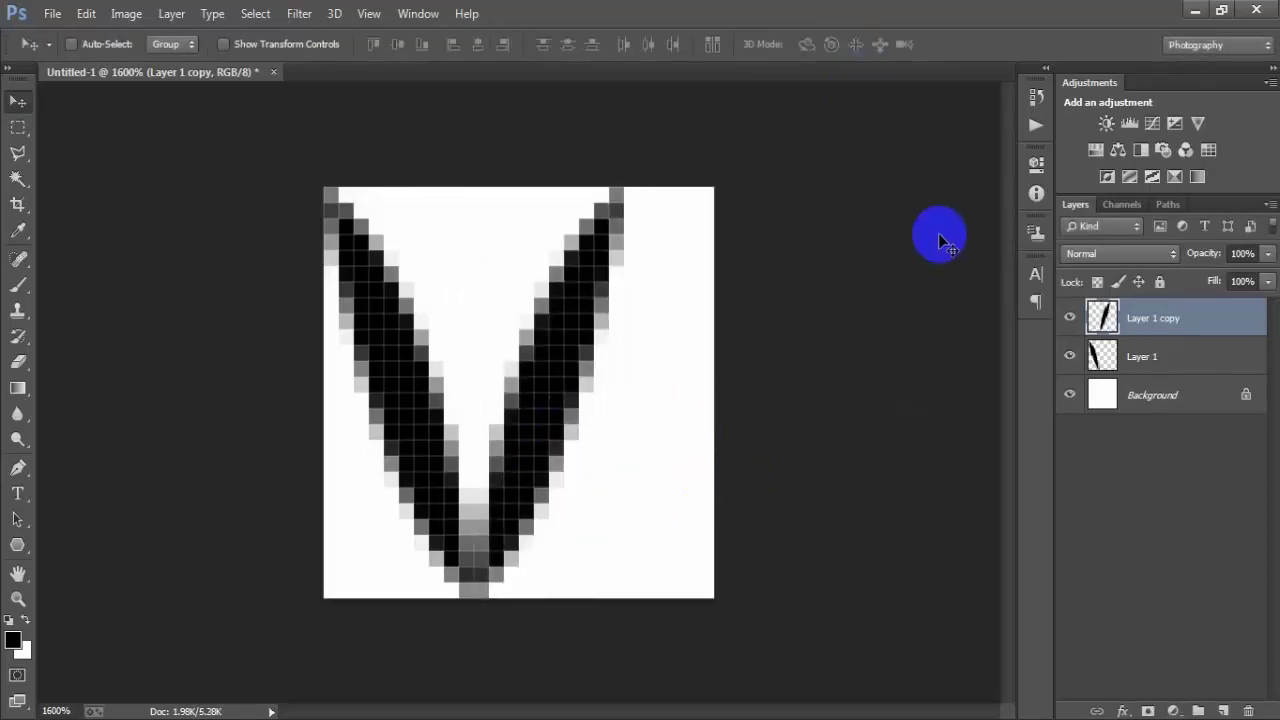
key("ctrl+z")
key("ctrl+z")
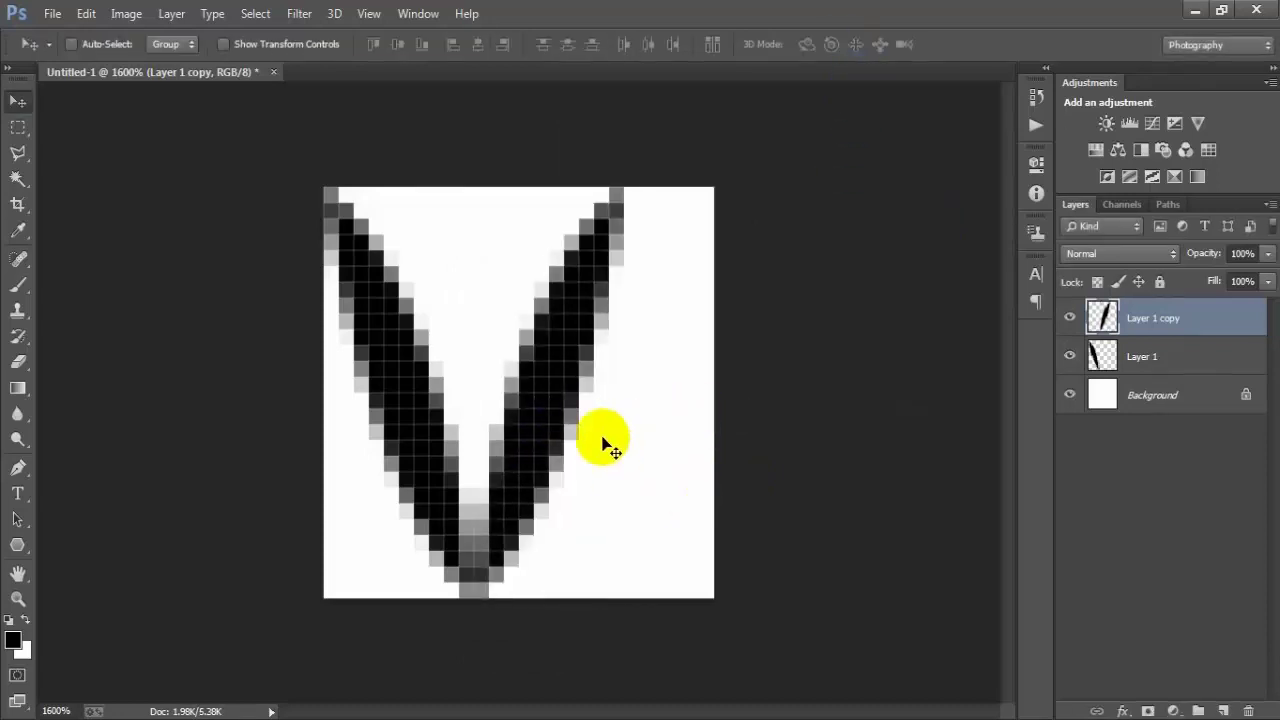
- Merge both strokes into Layer 1 copy and align the V to the canvas's horizontal centre
left_click(1152, 368, "shift")
left_click(1070, 356)
left_click(1070, 356)
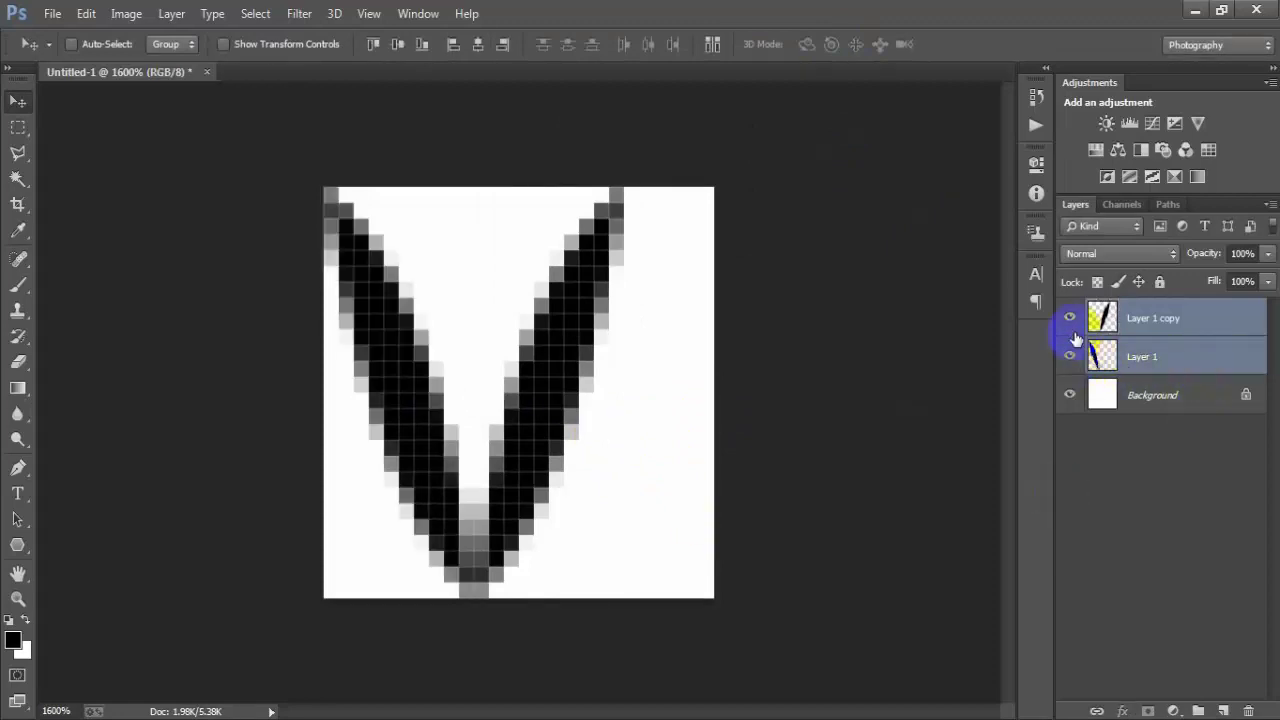
left_click(1070, 318)
left_click(1070, 318)
key("ctrl+e")
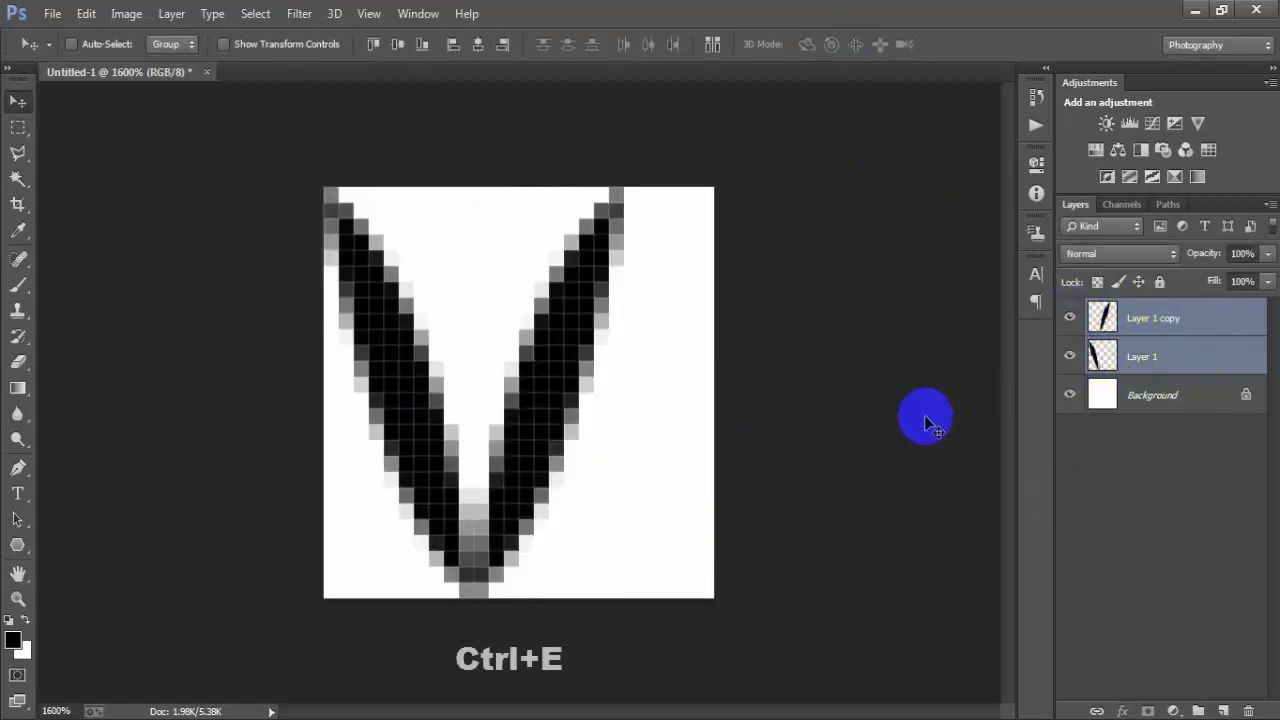
left_click(1155, 360, "shift")
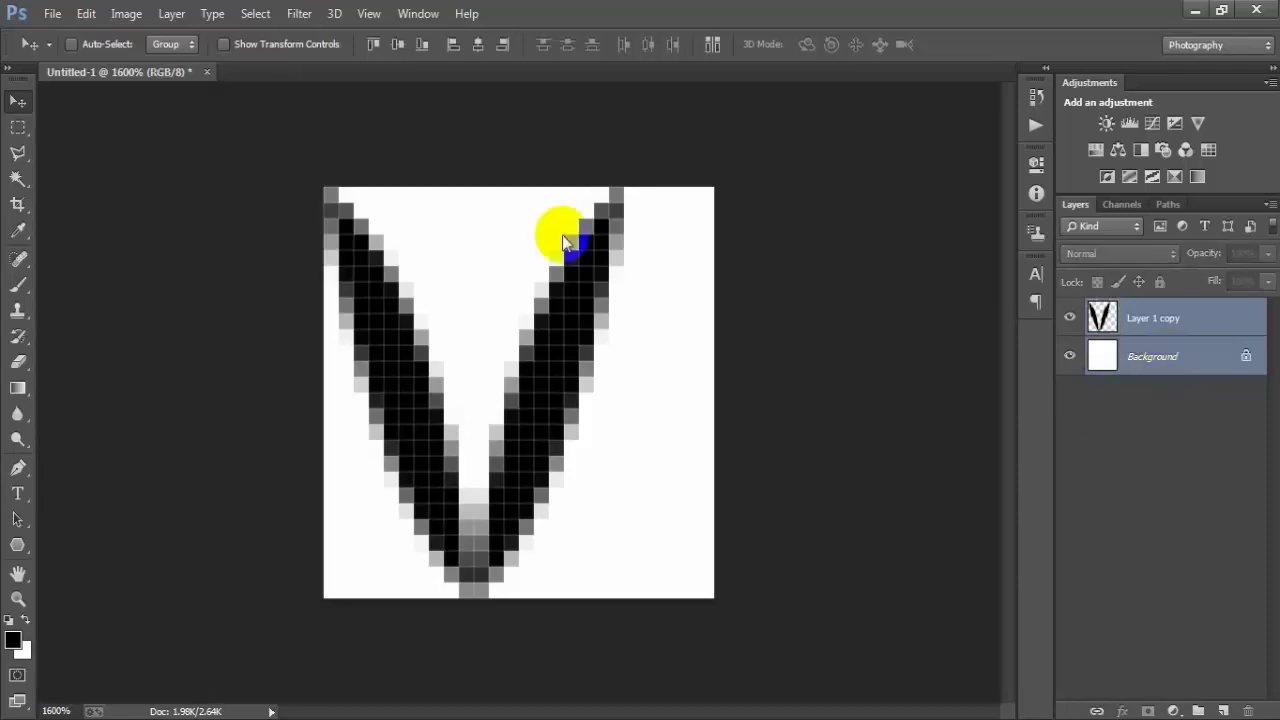
left_click(480, 47)
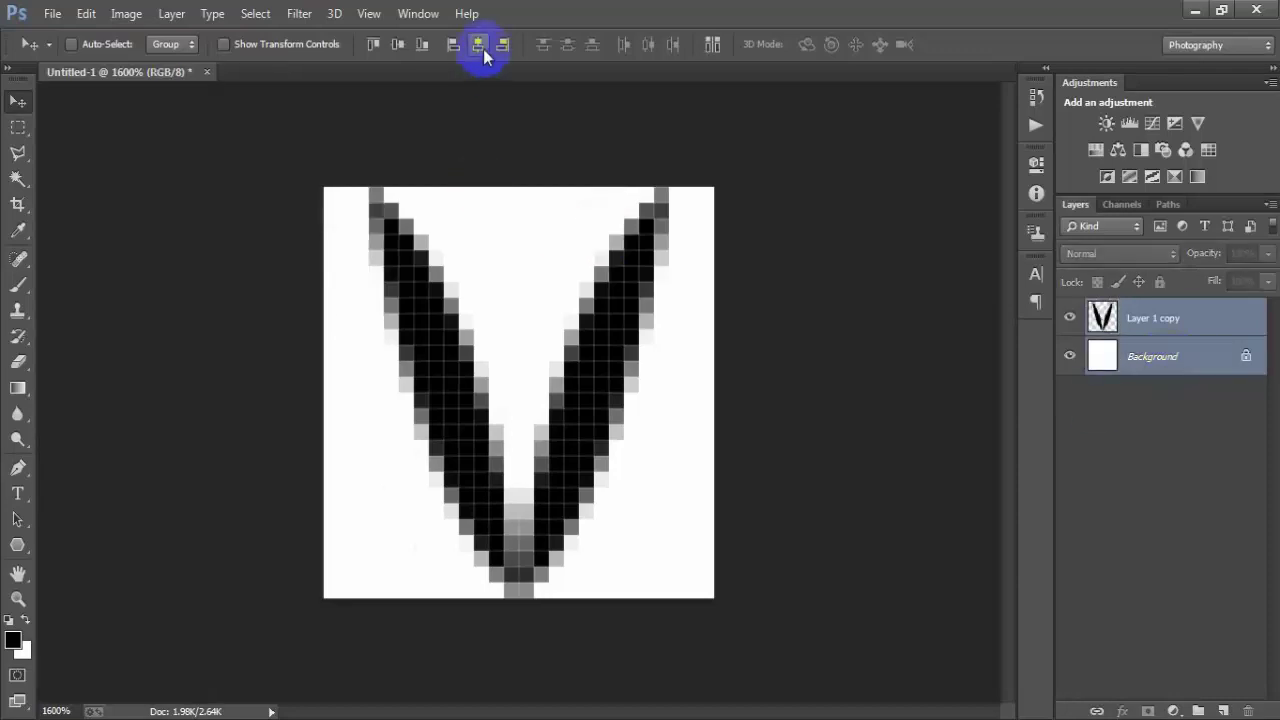
left_click(1128, 322)
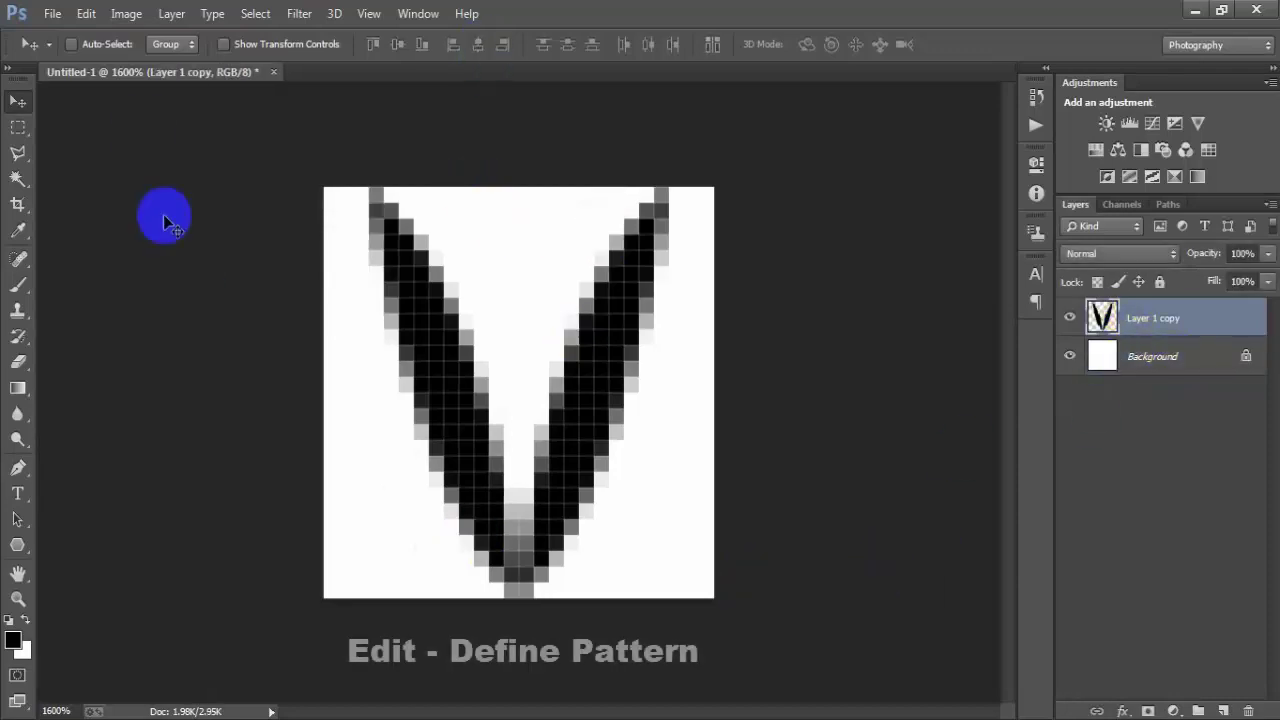
- Define the V tile as a pattern named 'Christmas' and close the tile document
left_click(86, 13)
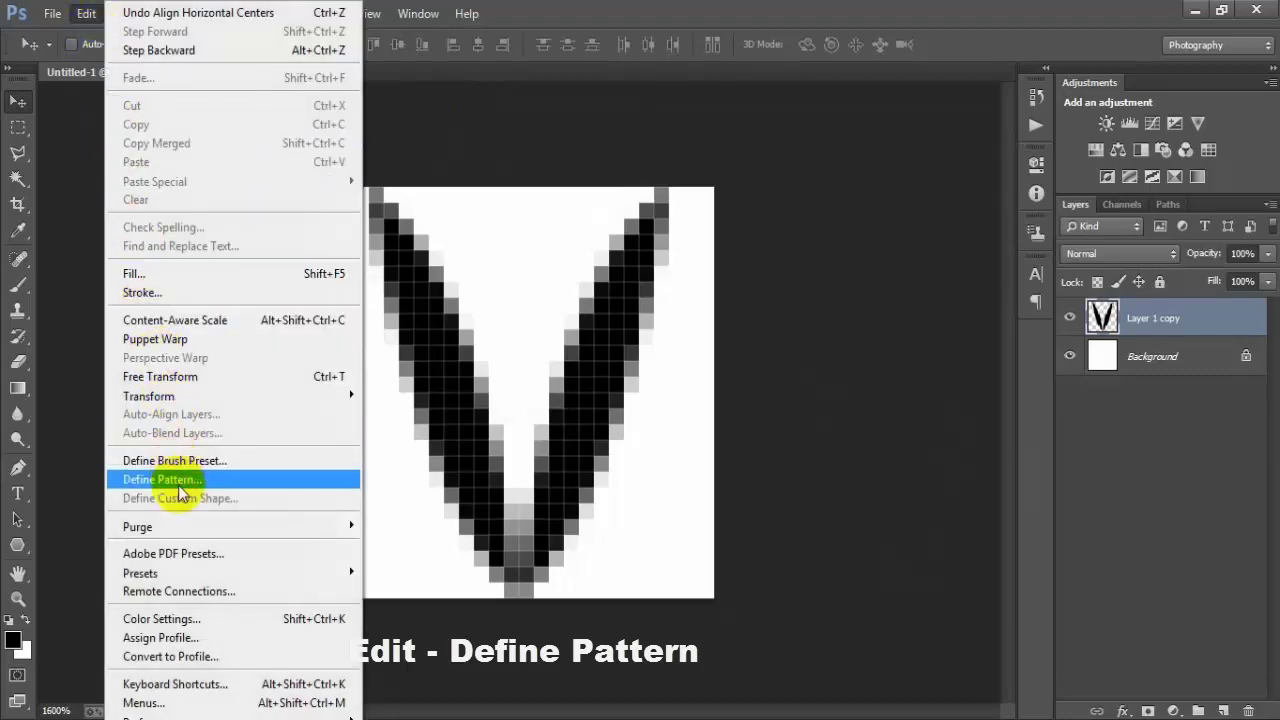
left_click(280, 481)
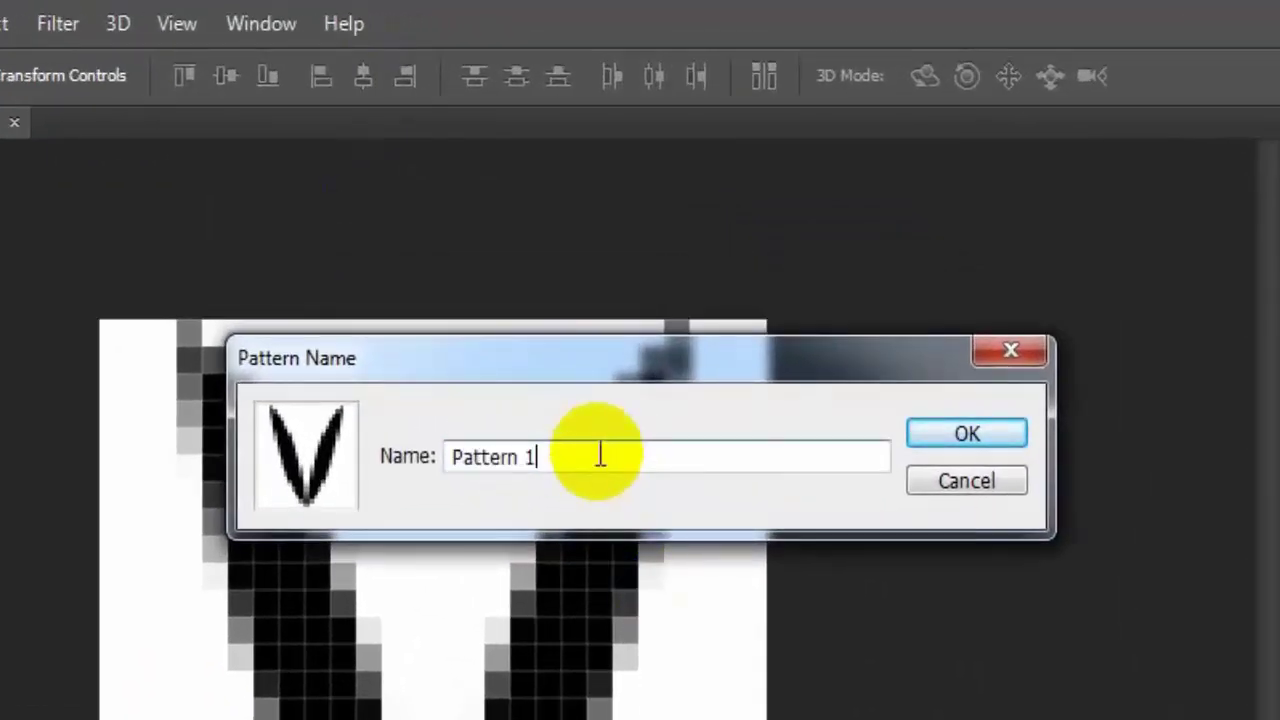
left_click_drag(557, 453, 417, 528)
type("Christmas")
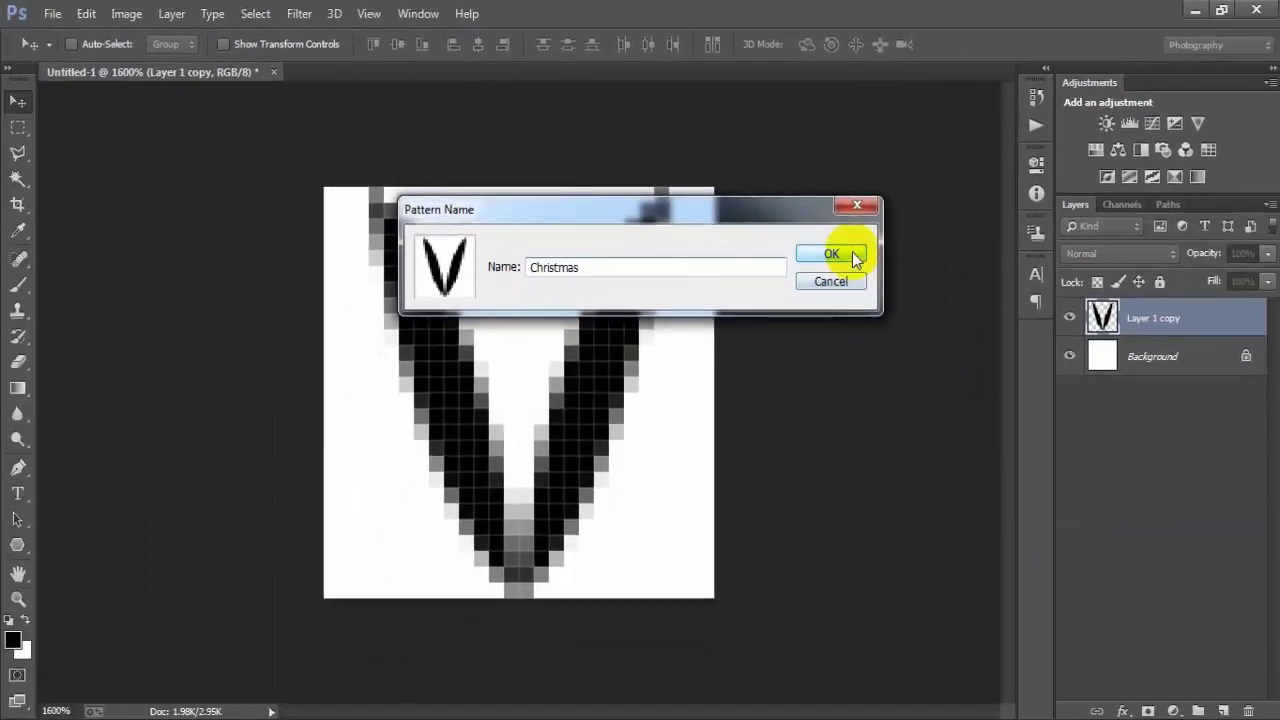
left_click(818, 257)
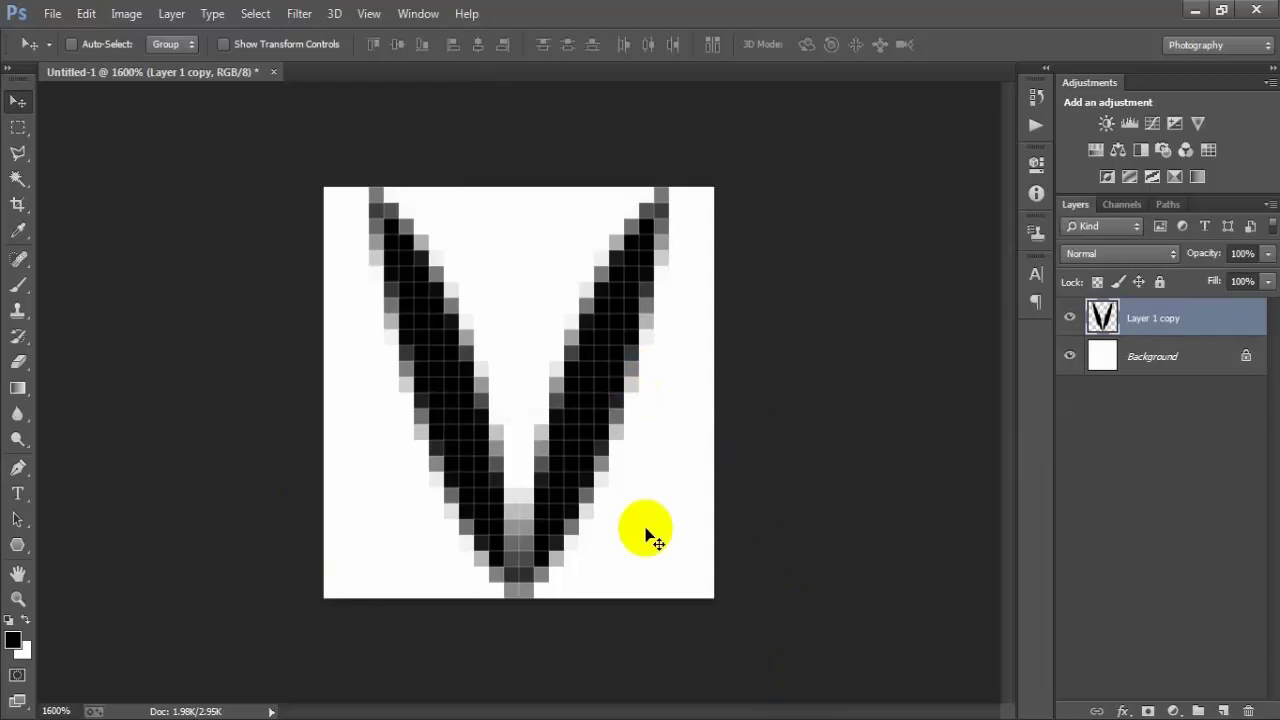
left_click(272, 74)
- Discard the tile unsaved and create a 2400 × 3300 px, 300 ppi CMYK document
left_click(646, 290)
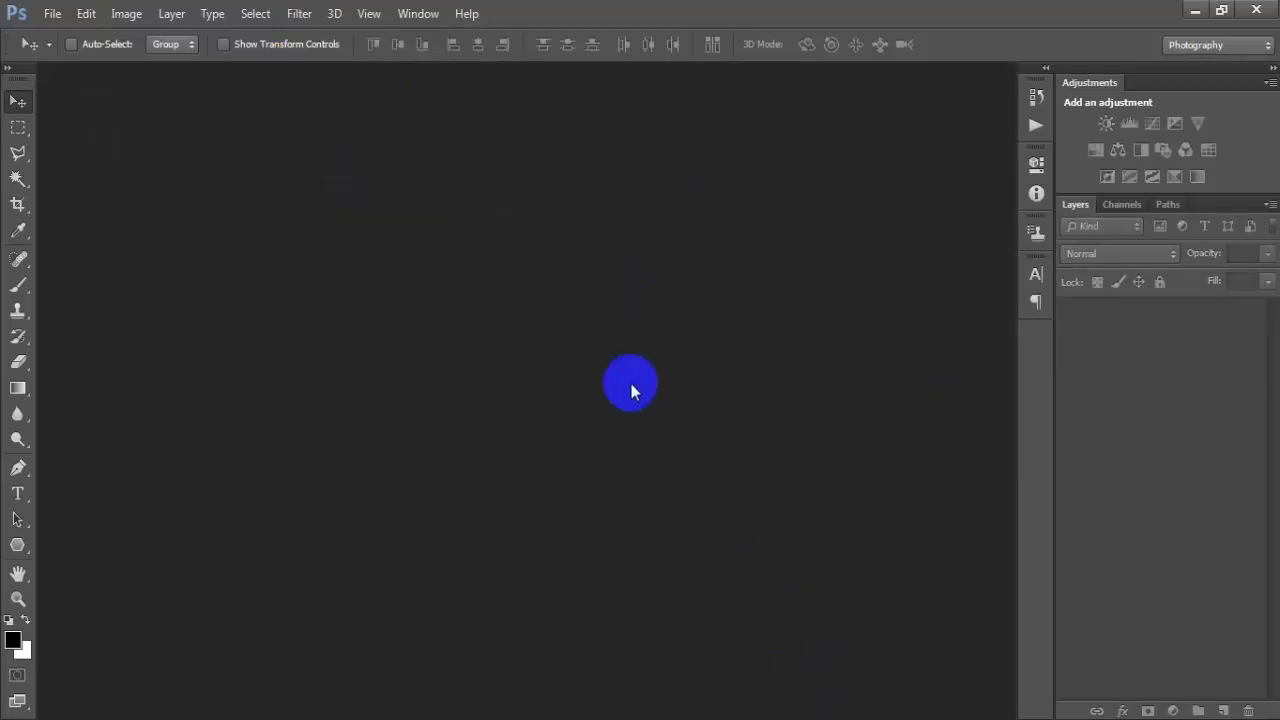
left_click(52, 14)
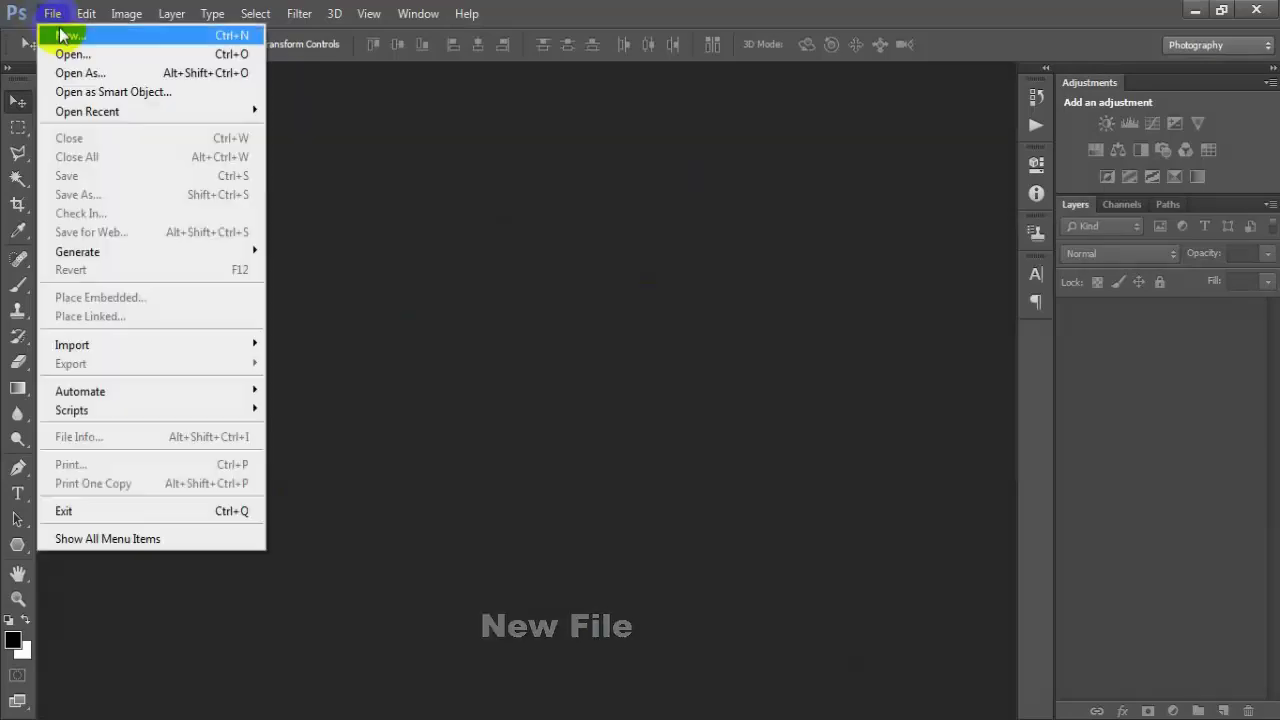
left_click(62, 35)
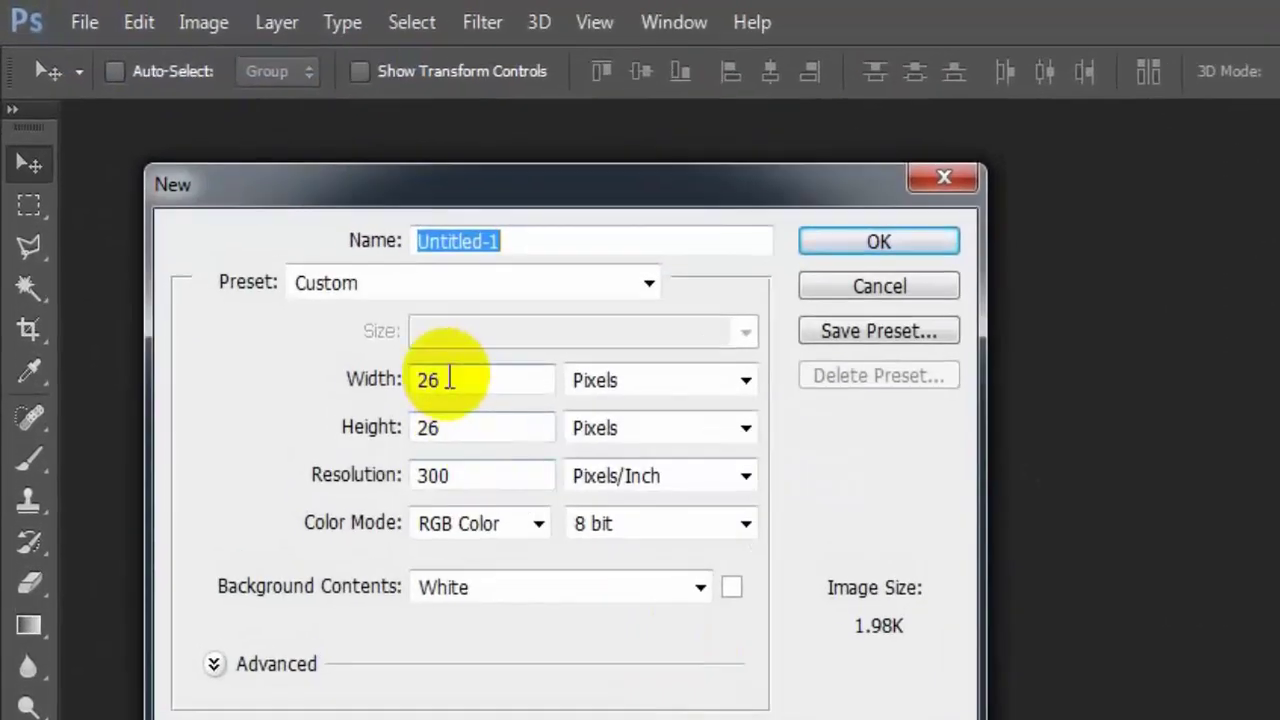
double_click(430, 379)
type("24")
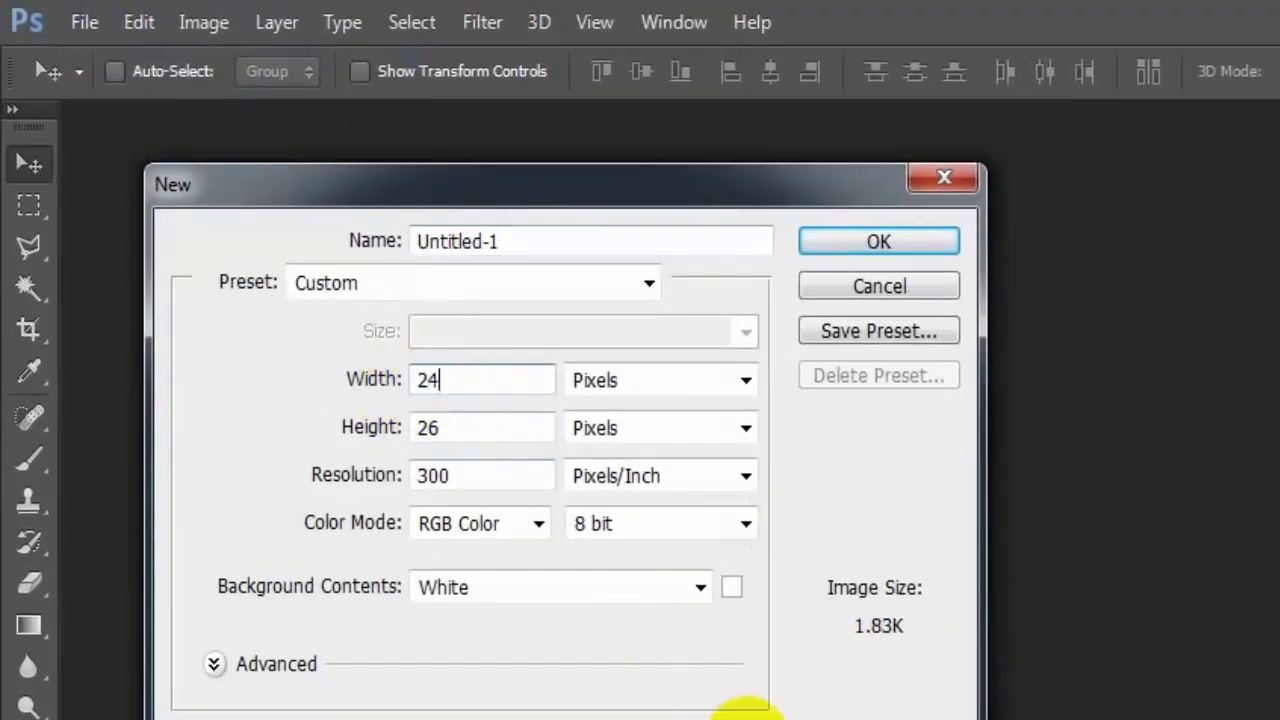
type("00")
double_click(471, 429)
type("33")
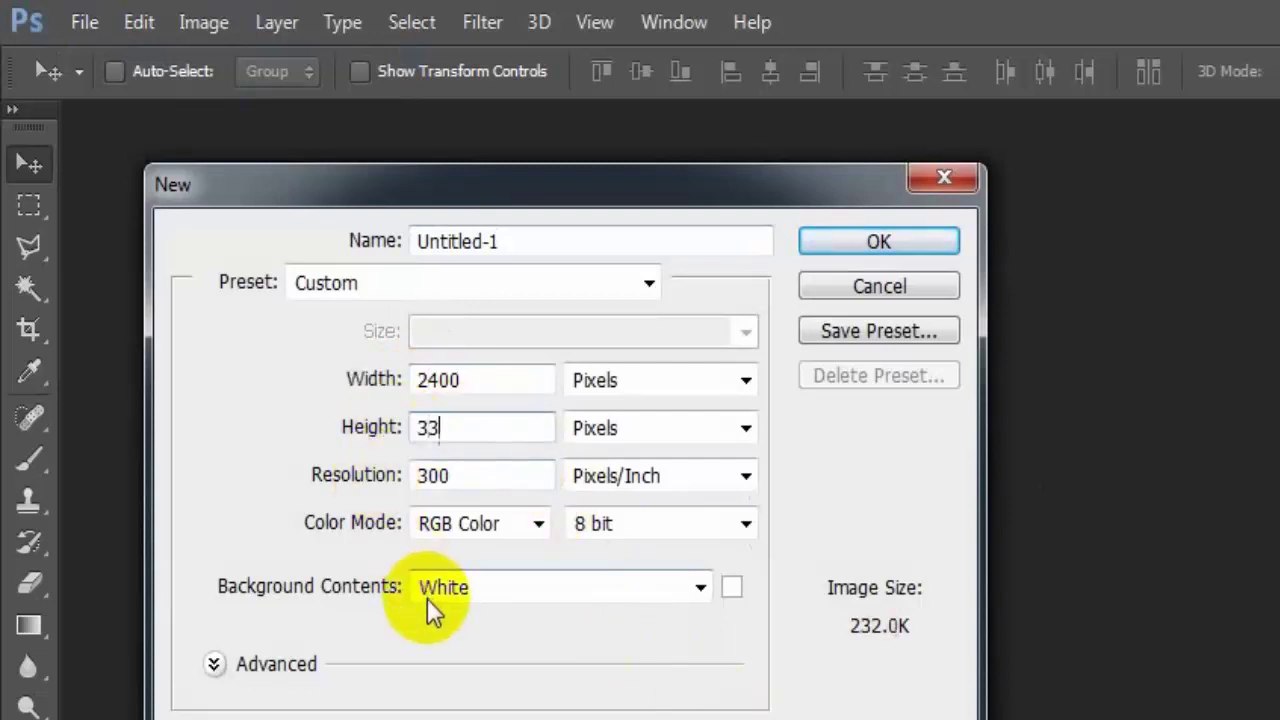
type("00")
left_click(537, 532)
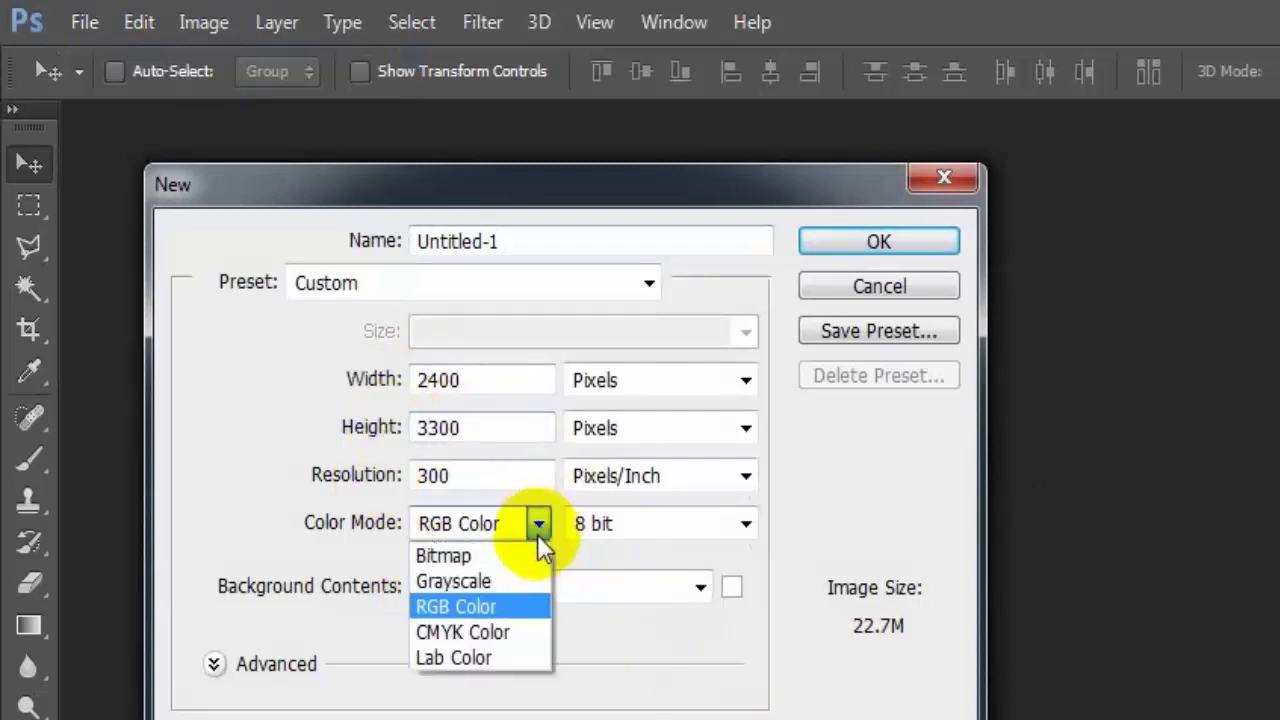
left_click(512, 633)
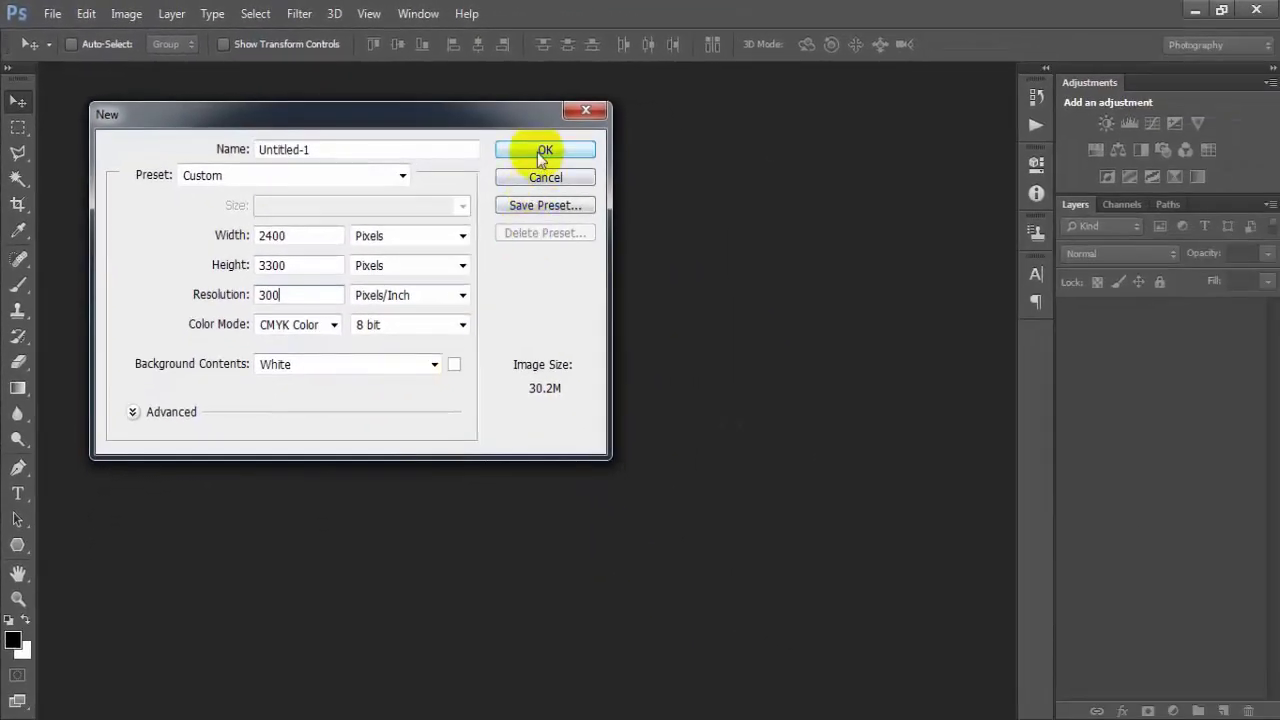
left_click(540, 155)
left_click_drag(237, 80, 482, 85)
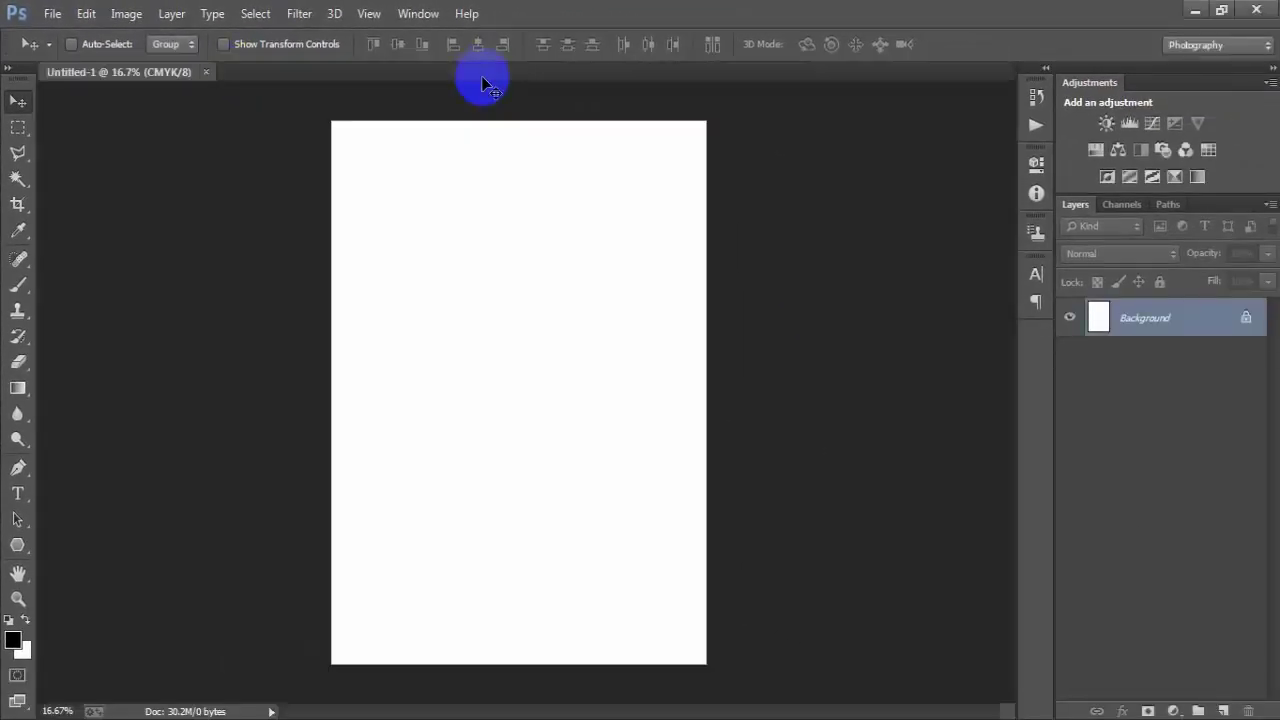
- Add Layer 1 filled solid black, then an empty Layer 2 above it
left_click(1228, 709)
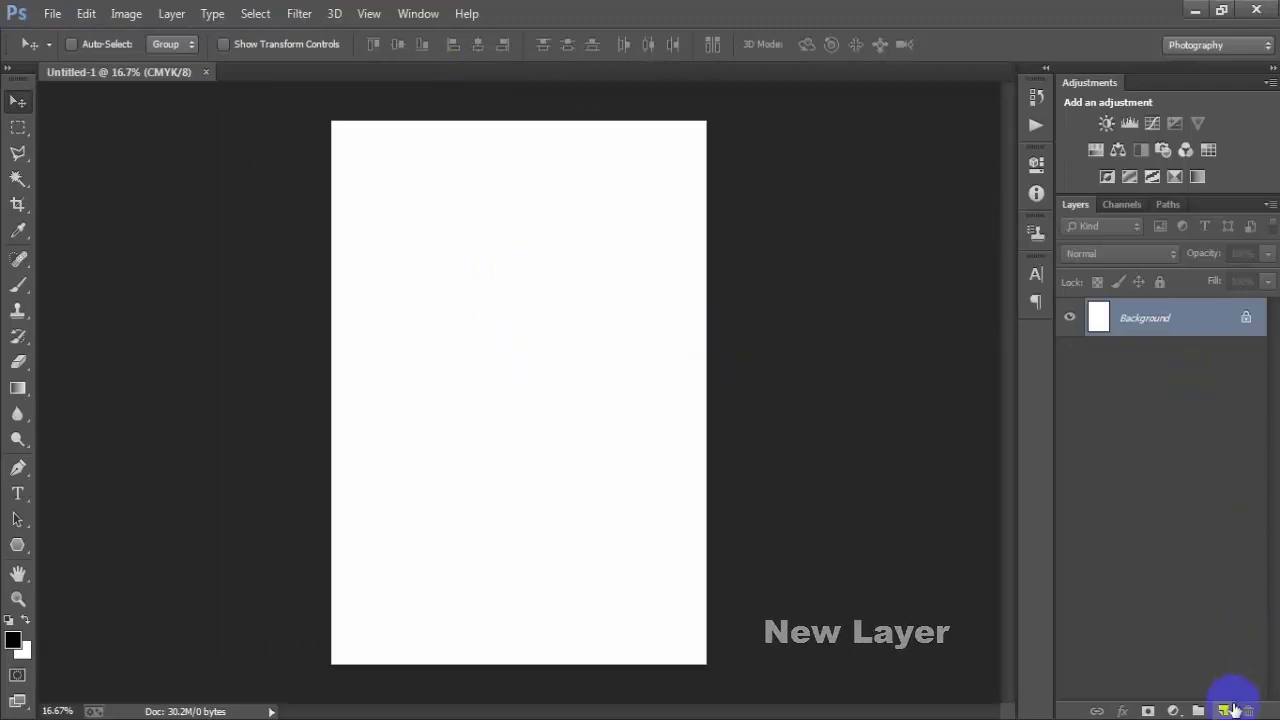
key("alt+BackSpace")
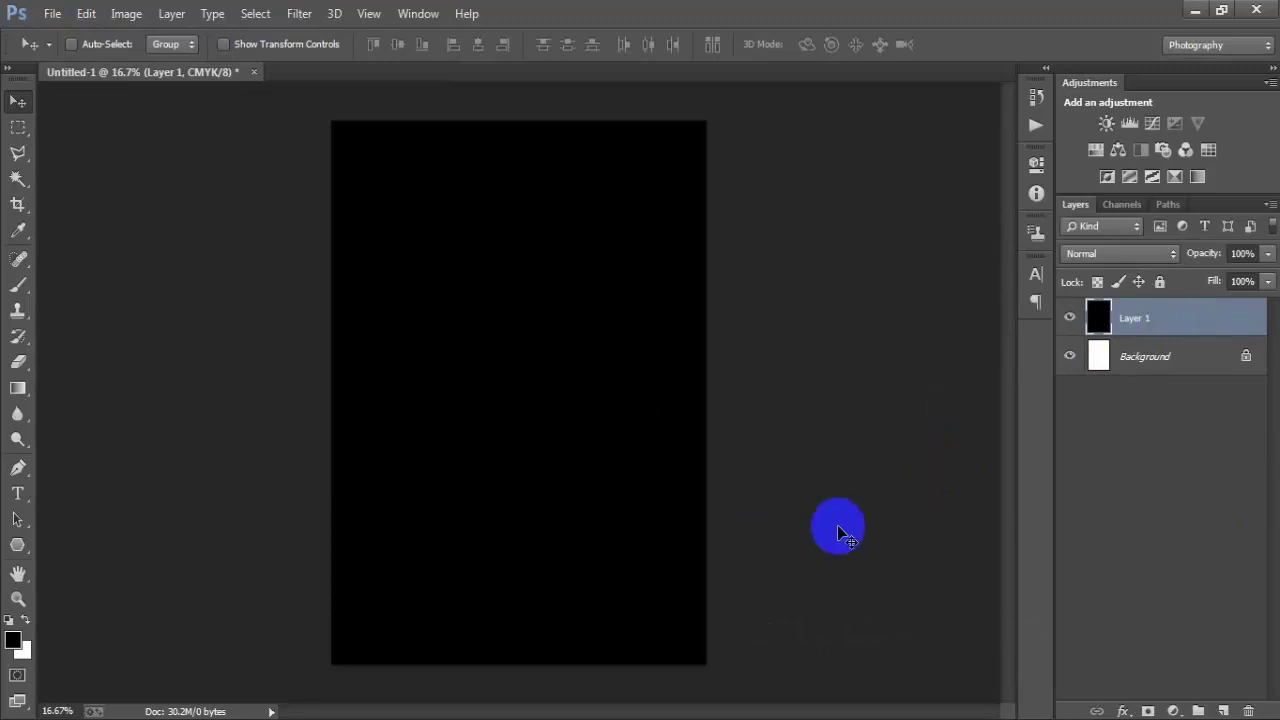
left_click(1223, 711)
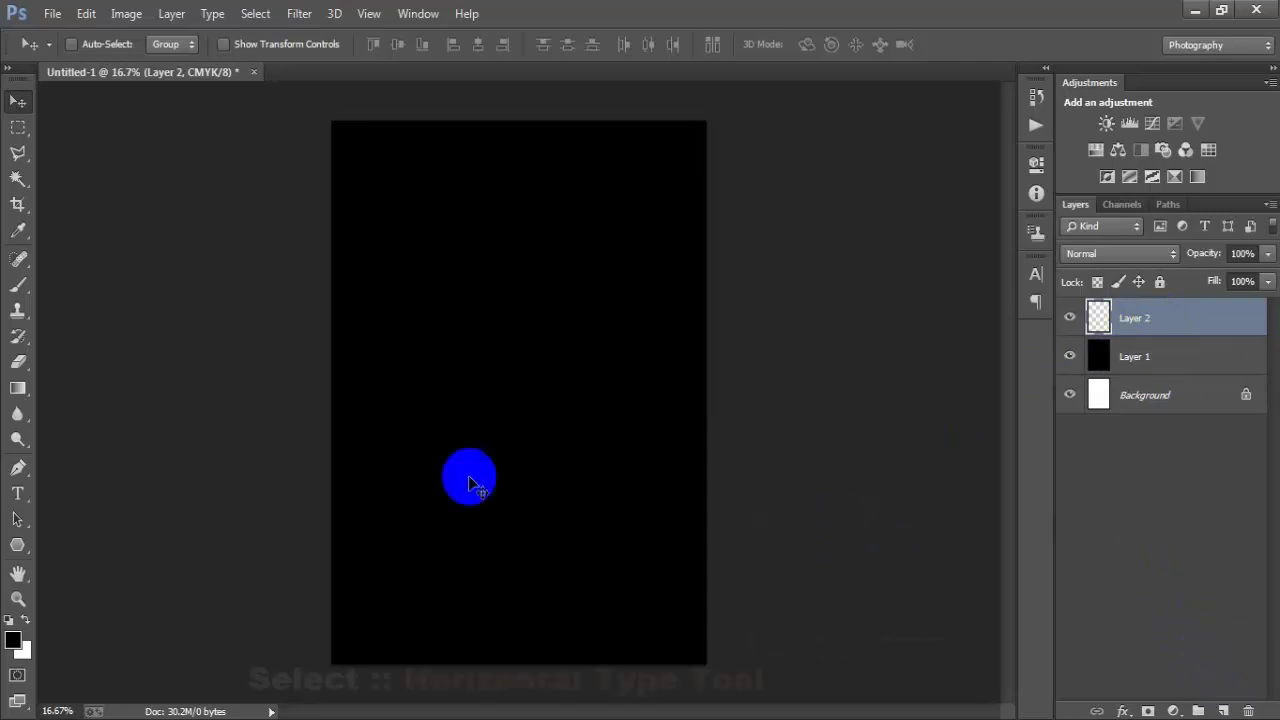
- Add white 'THIS IS MY' text and move it toward the upper centre of the poster
left_click(19, 494)
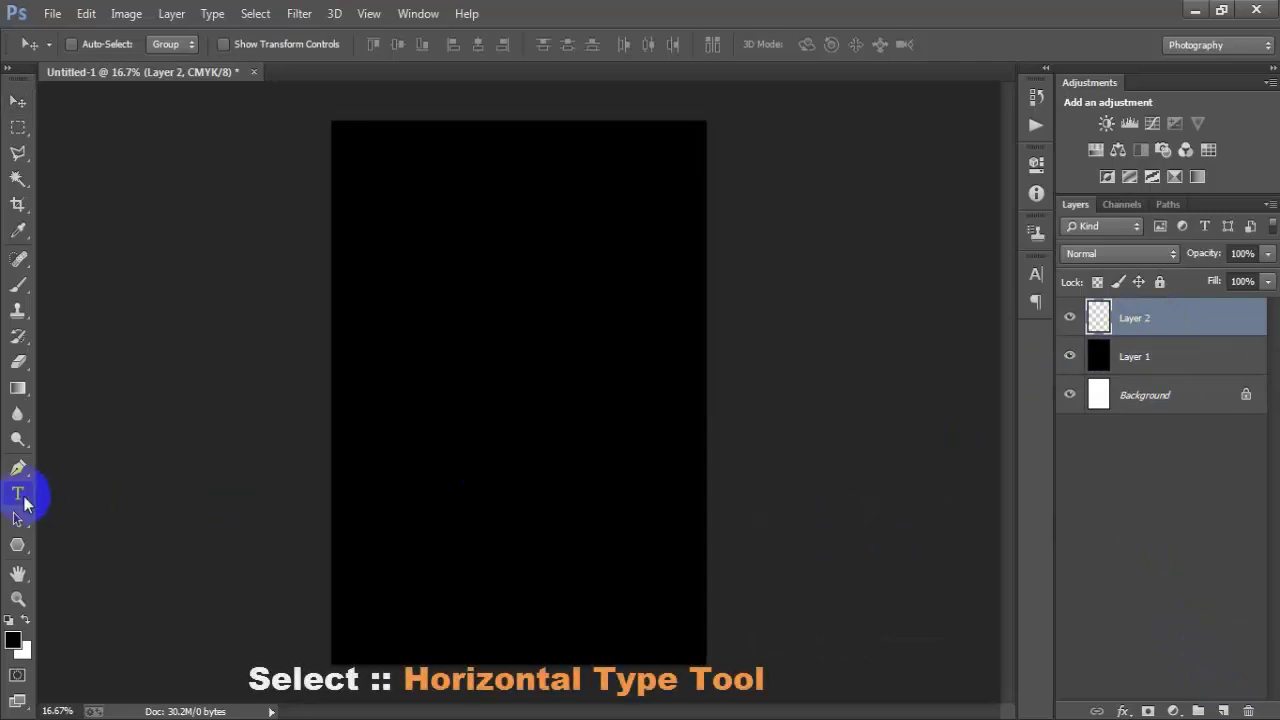
left_click(109, 491)
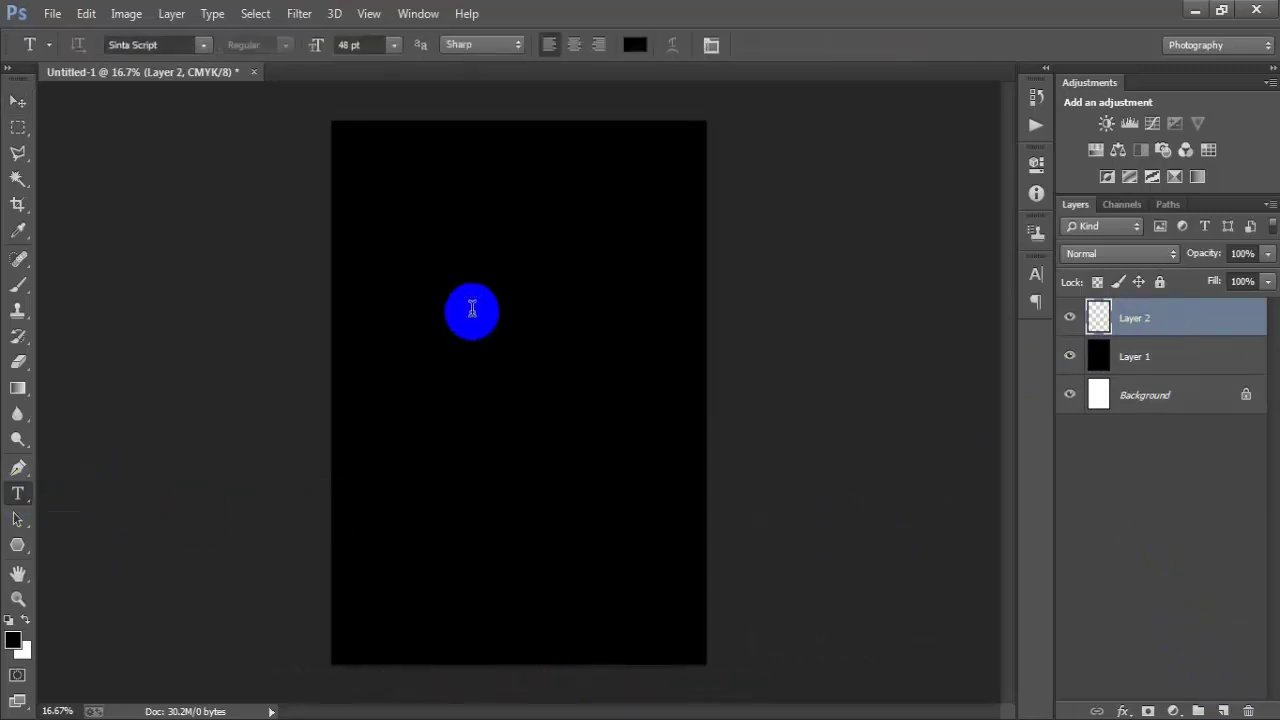
left_click(472, 310)
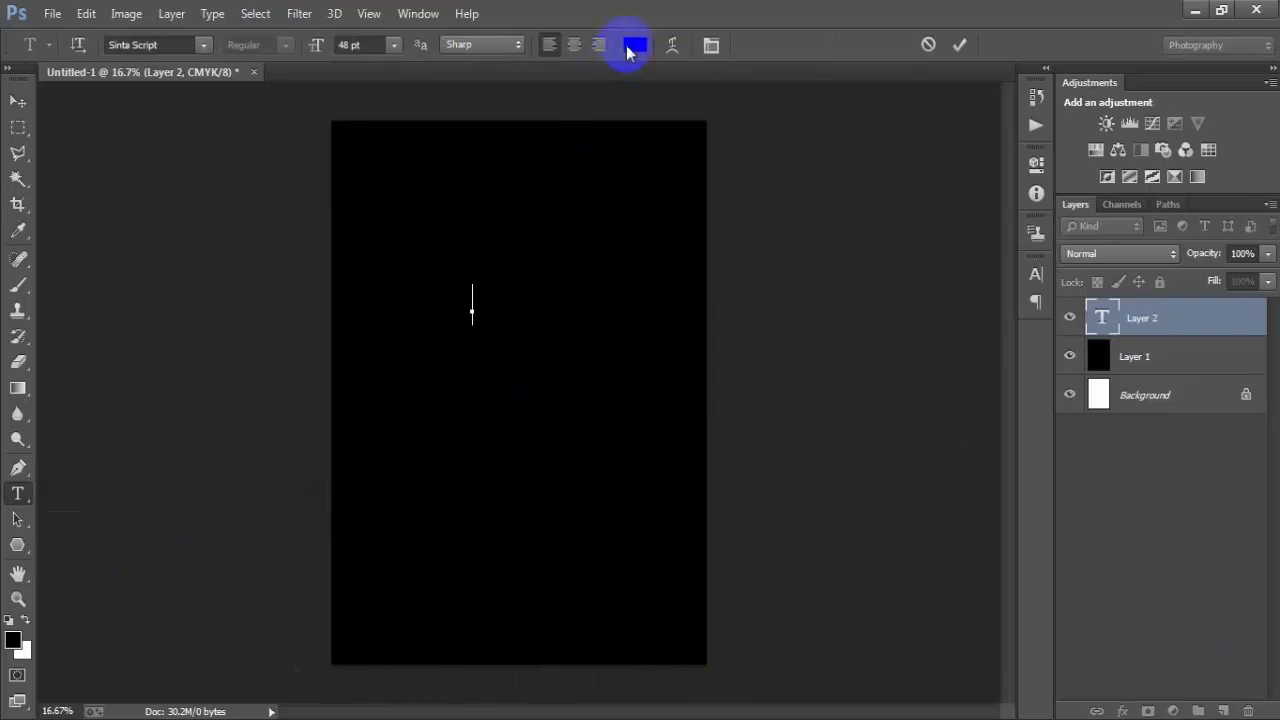
left_click(634, 44)
left_click(774, 191)
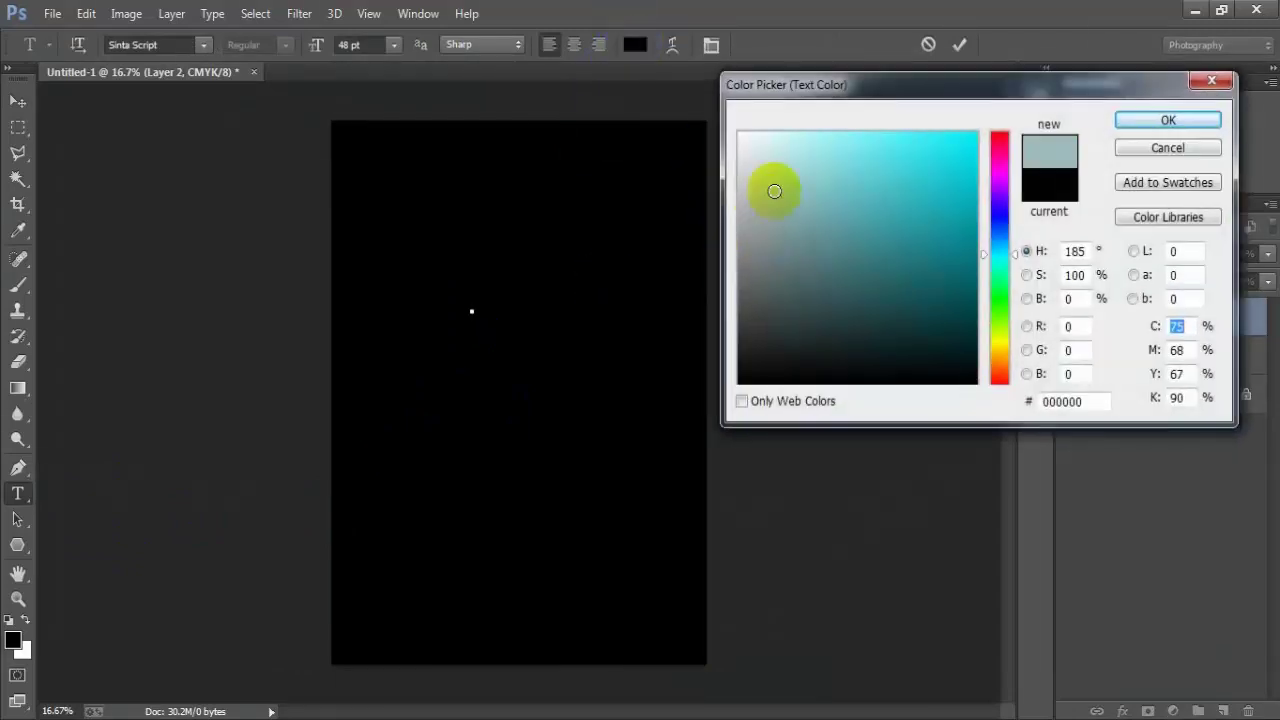
left_click_drag(774, 191, 740, 92)
left_click(1125, 120)
left_click(494, 318)
type("THIS IS MY")
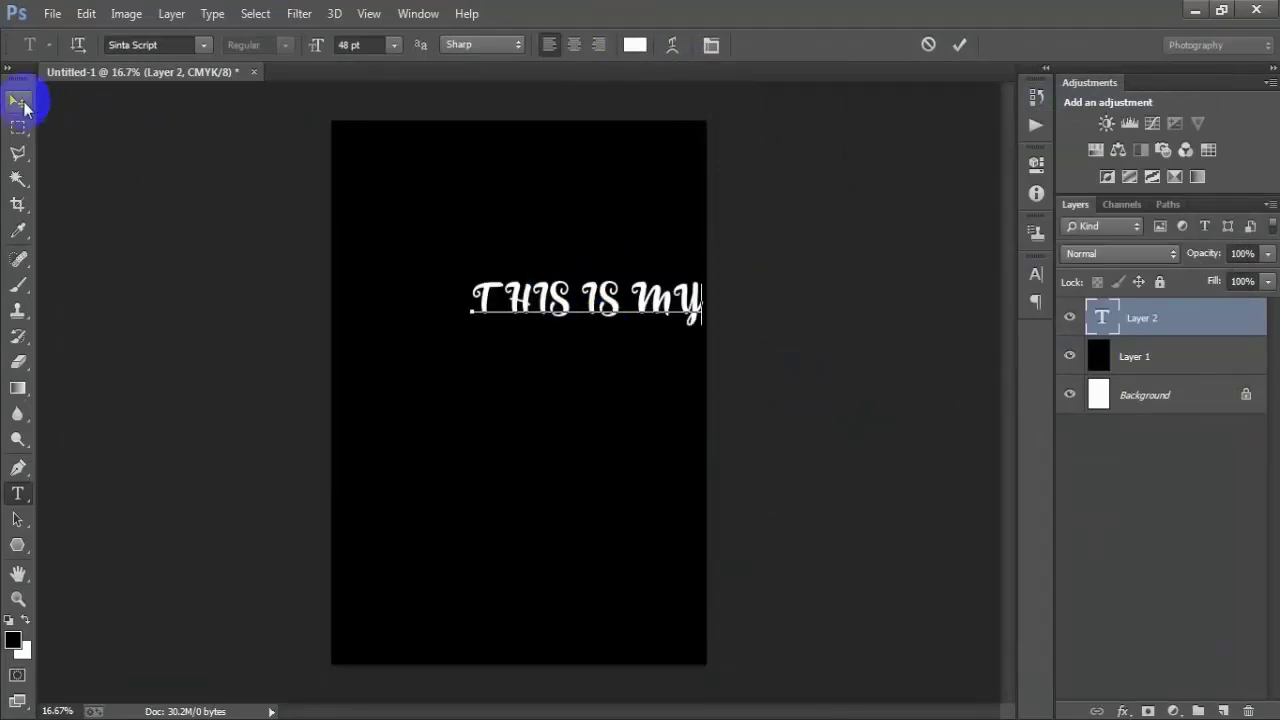
left_click(18, 101)
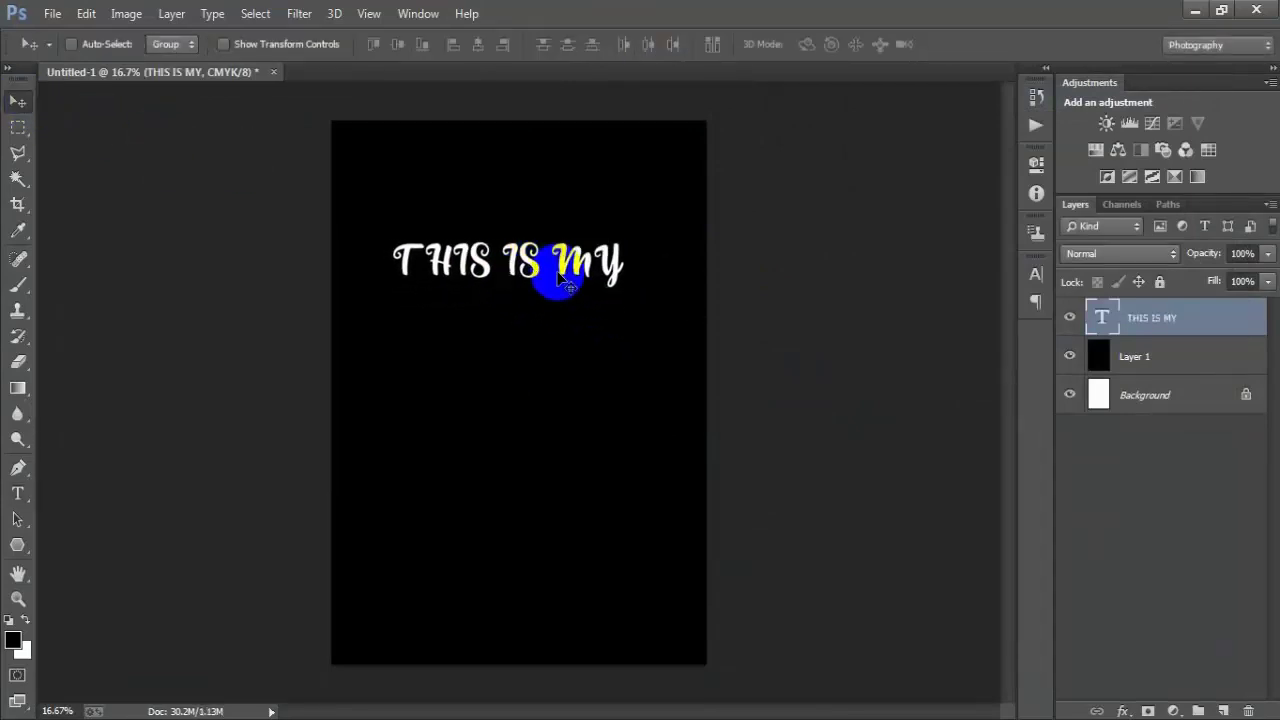
left_click_drag(580, 295, 501, 259)
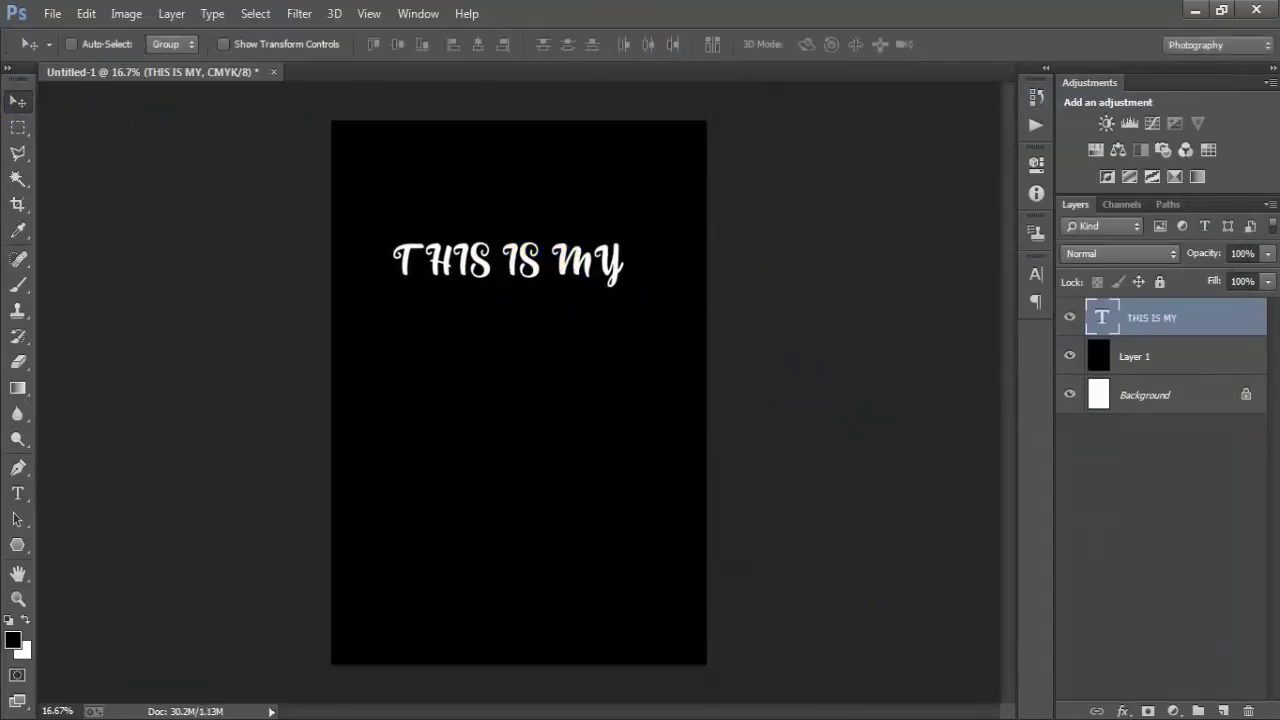
- Set THIS IS MY in the Sun & Rain font, reposition it, and enlarge it
left_click(1036, 274)
type("Sun")
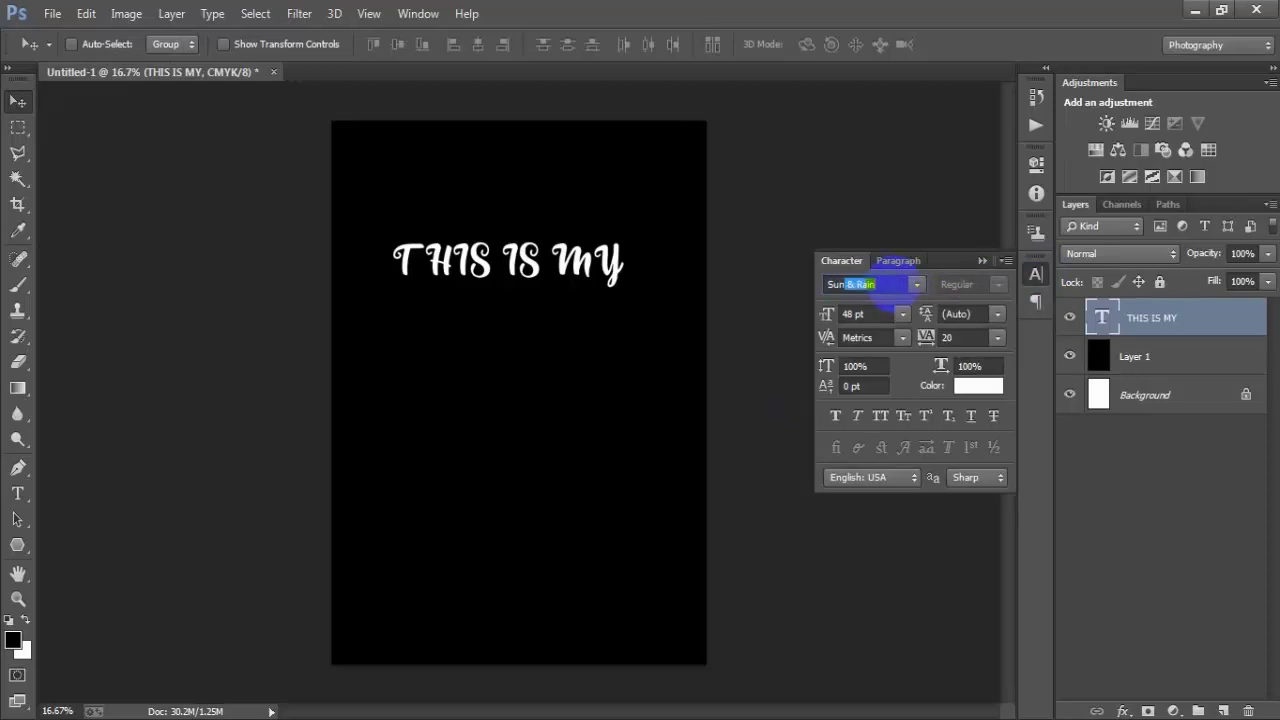
key("Return")
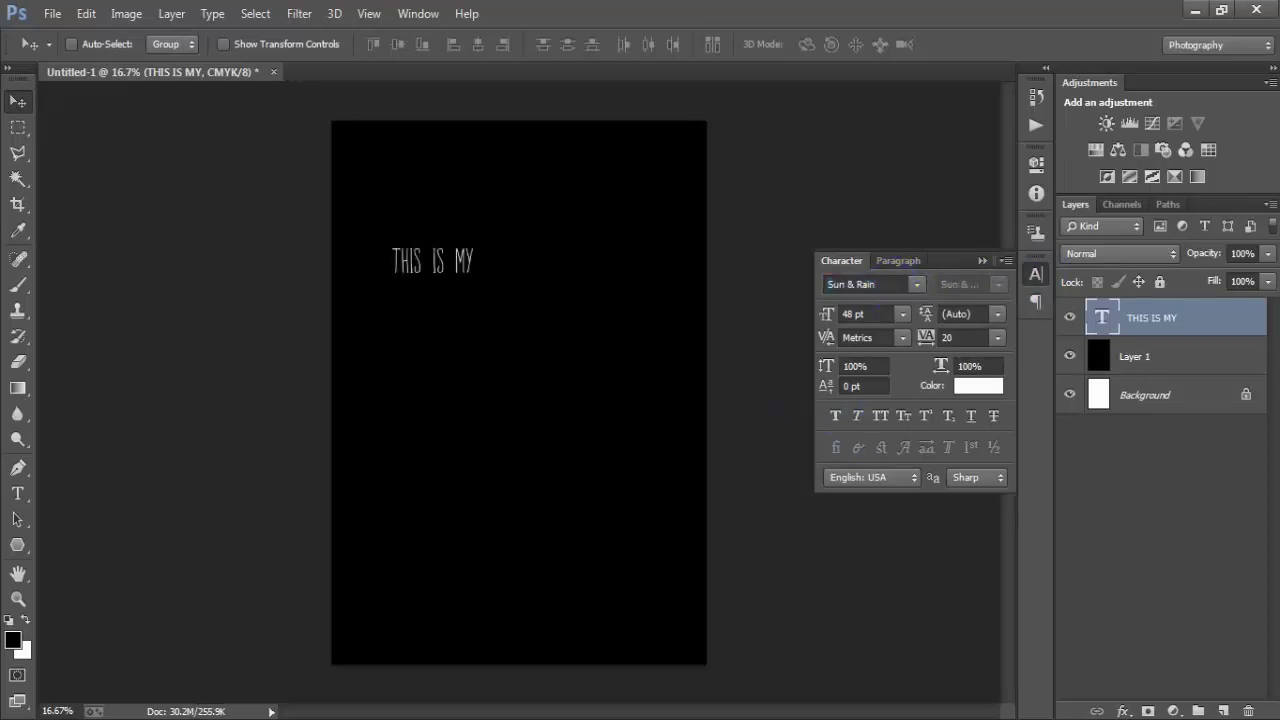
left_click(982, 260)
left_click_drag(434, 268, 533, 293)
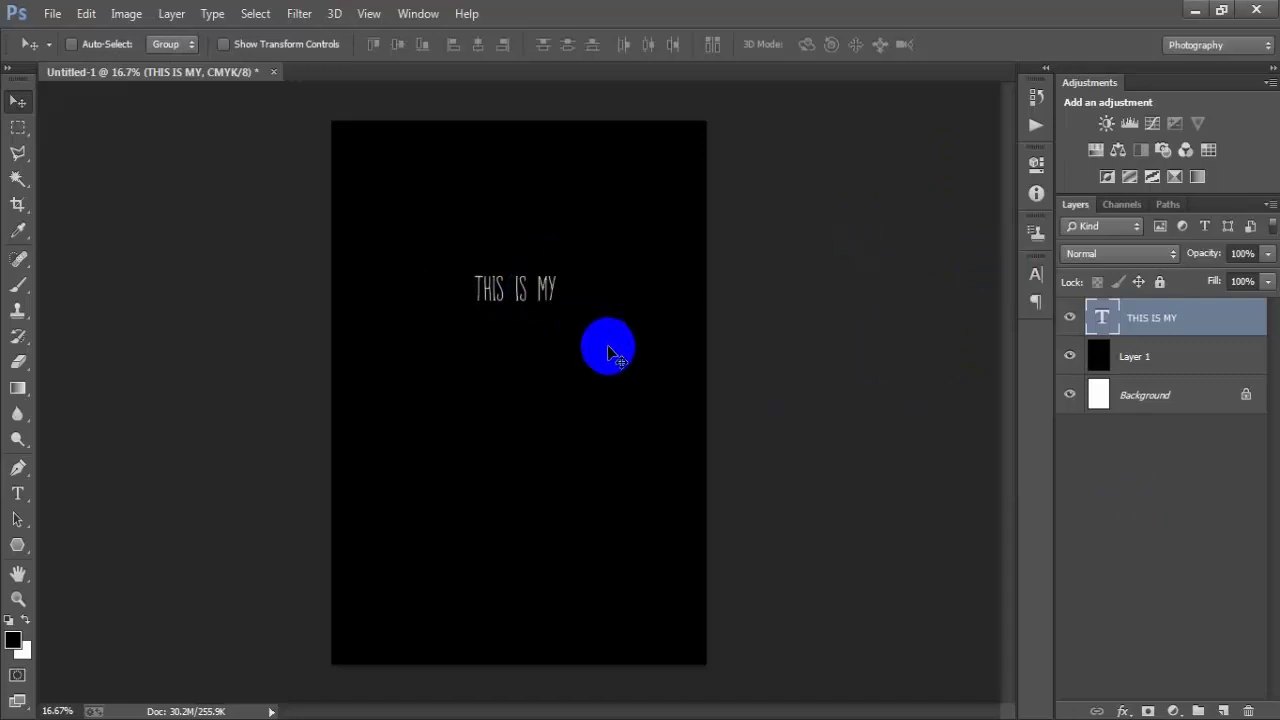
key("ctrl+t")
mouse_move(560, 301)
left_mouse_down()
mouse_move(637, 350)
mouse_move(606, 317)
left_mouse_up()
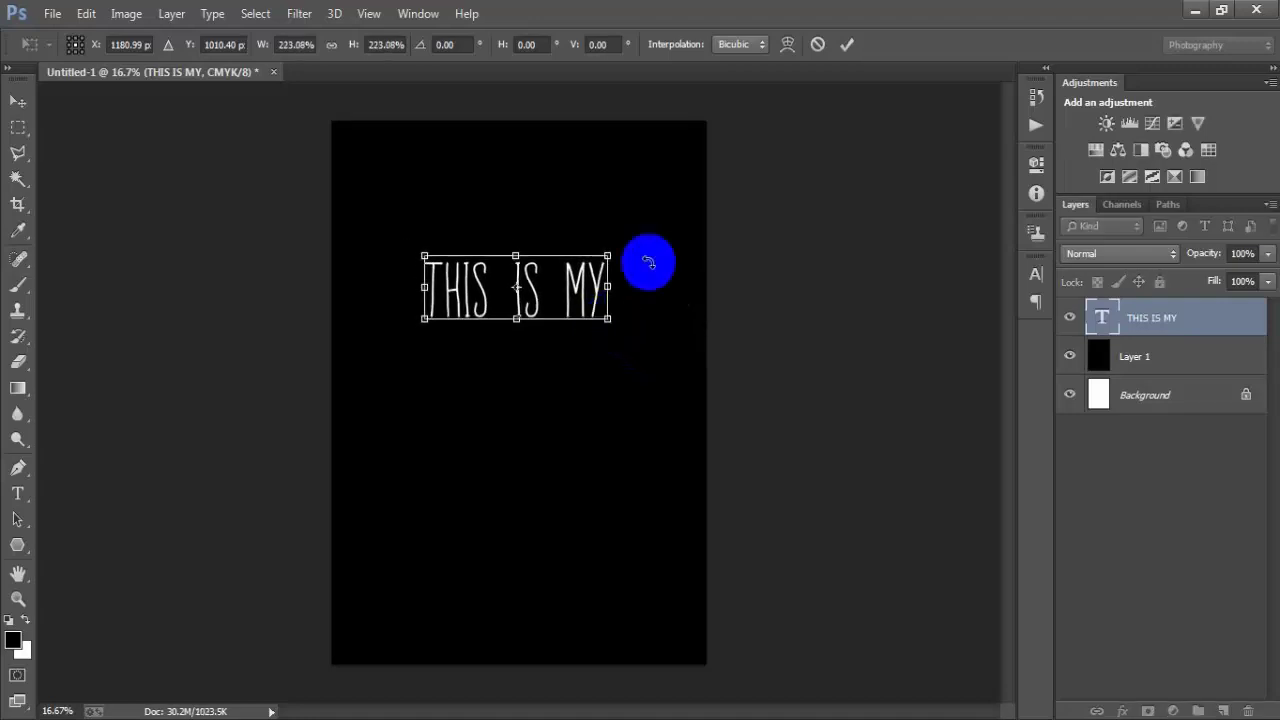
left_click(847, 44)
- Apply Faux Bold to the heading, centre it horizontally, and add an empty layer above
left_click(1152, 397, "ctrl")
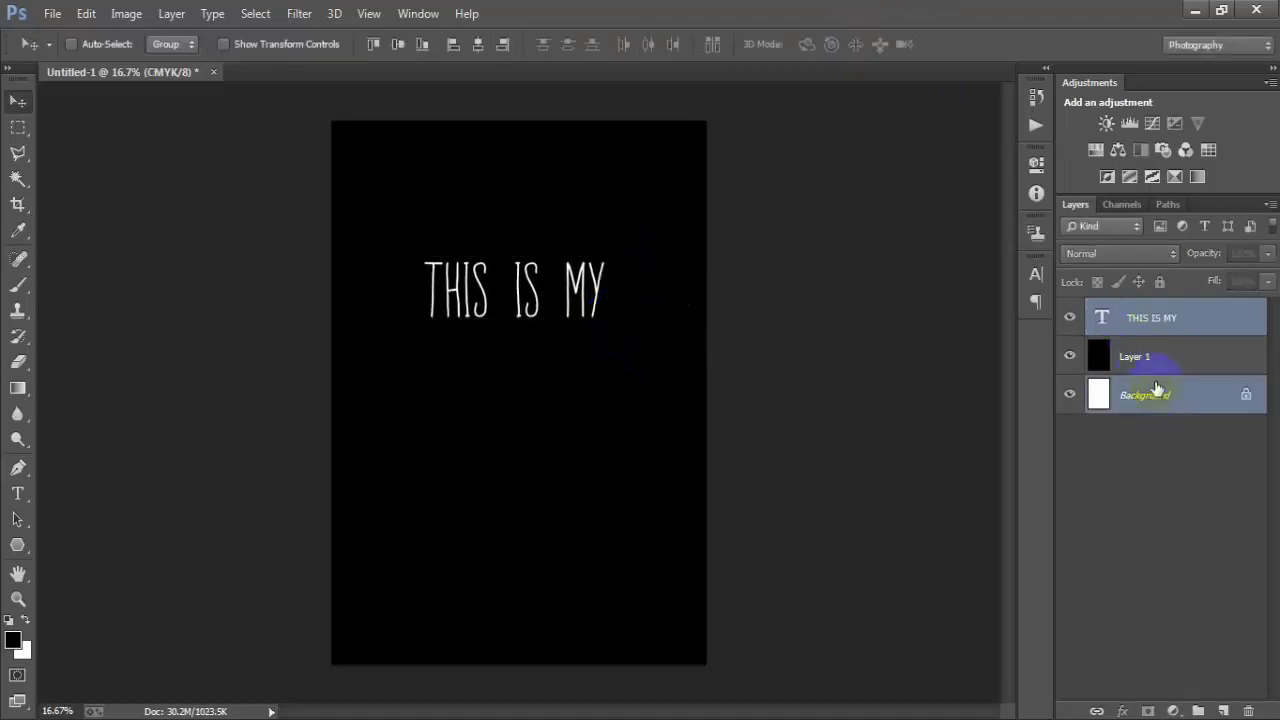
left_click(480, 45)
left_click(1103, 315)
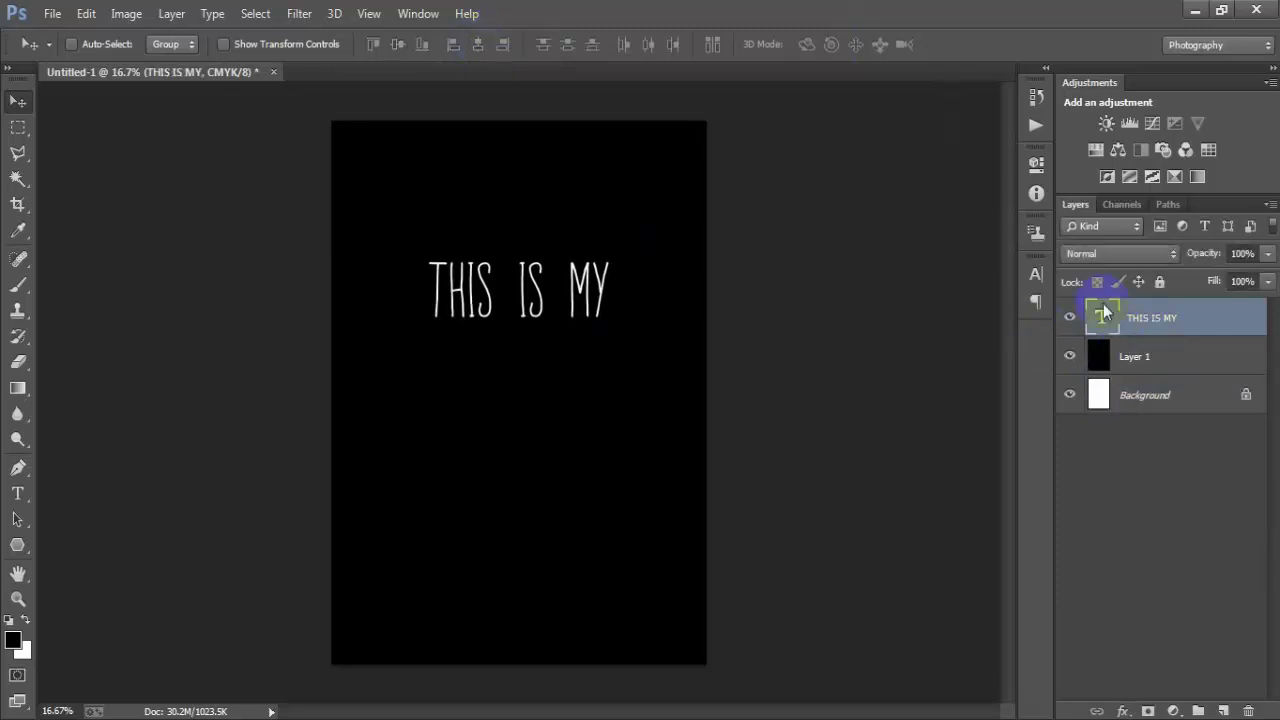
left_click(1036, 274)
left_click(836, 420)
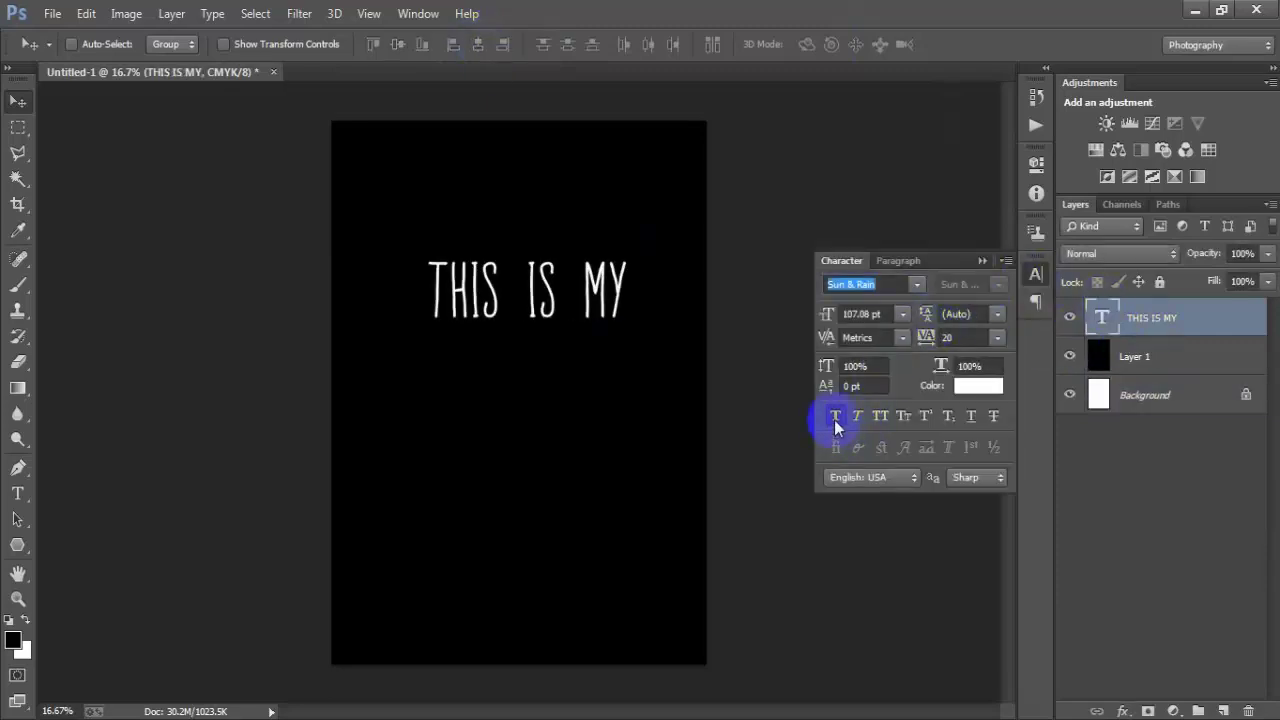
left_click(982, 262)
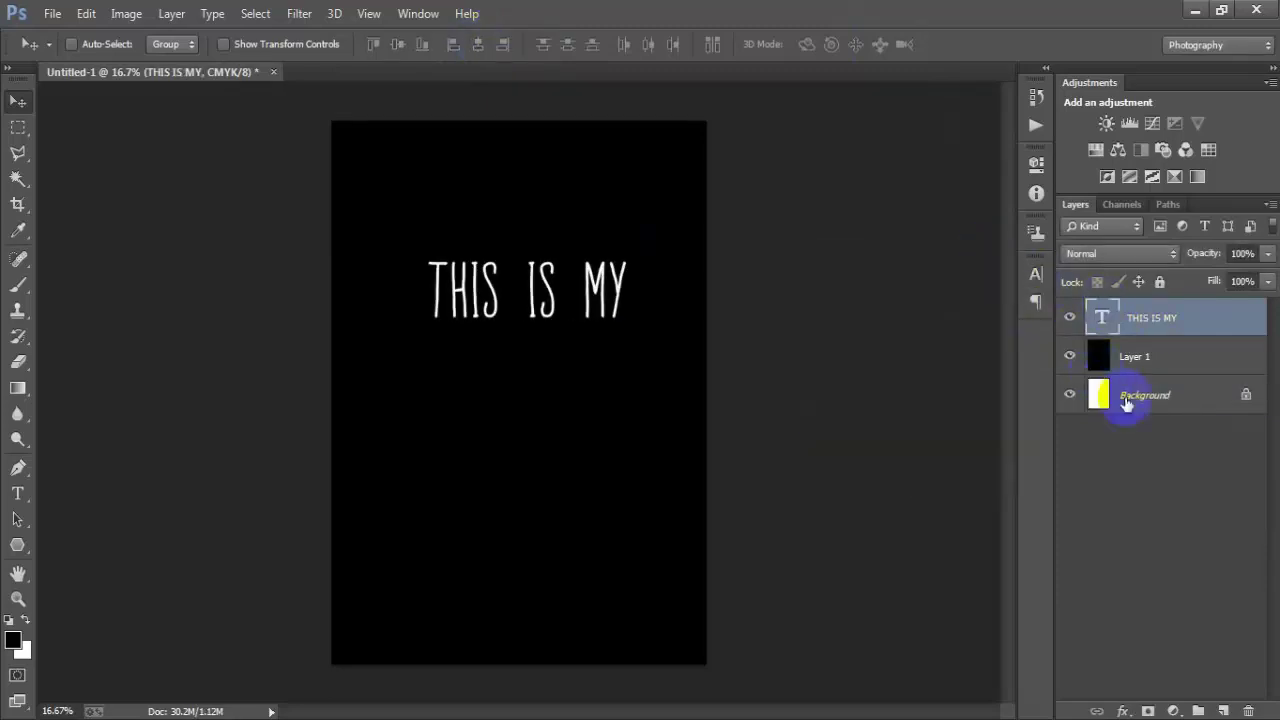
left_click(1140, 398, "ctrl")
left_click(478, 45)
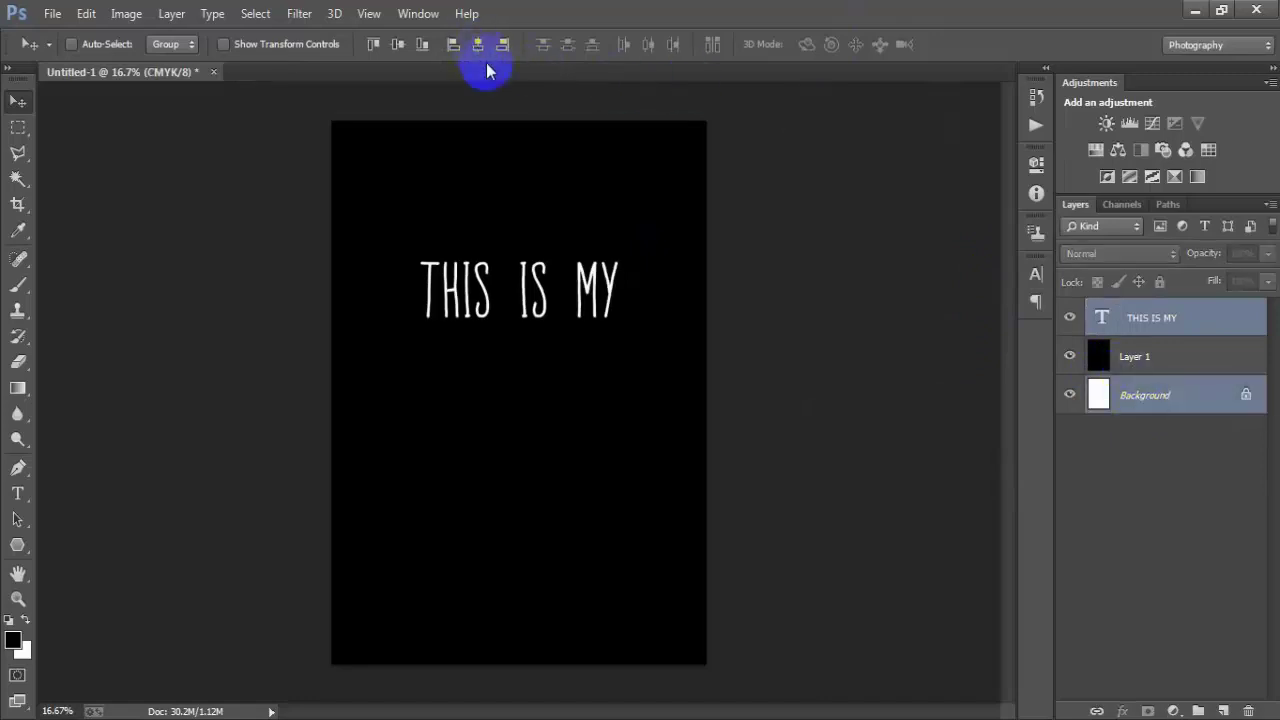
left_click(1103, 320)
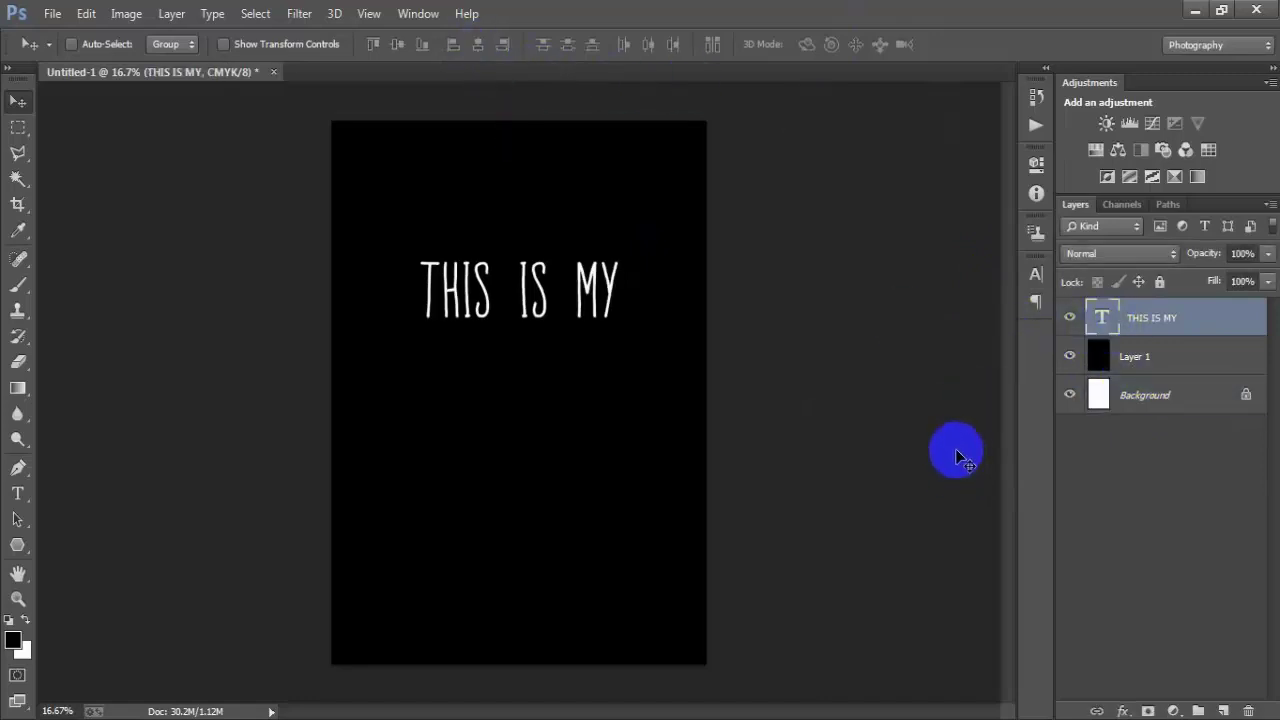
left_click(1223, 711)
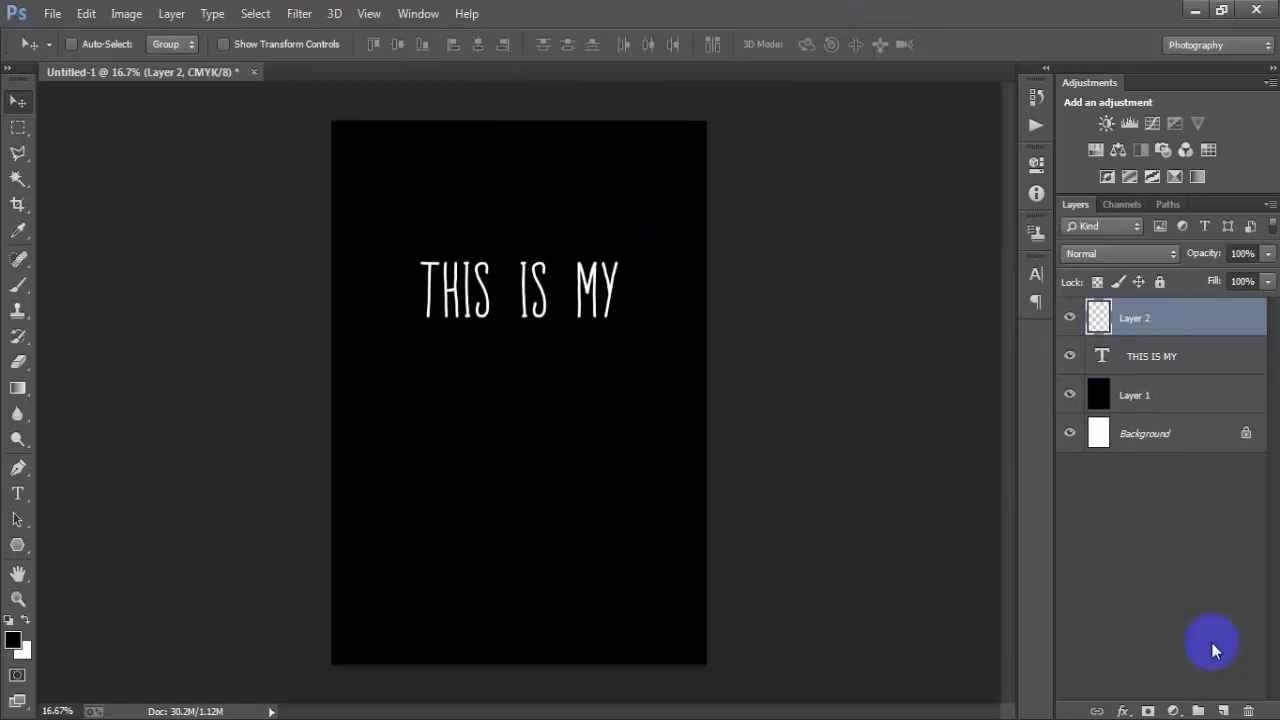
- Type 'CHRISTMAS' and move it just under the THIS IS MY heading
left_click(22, 497)
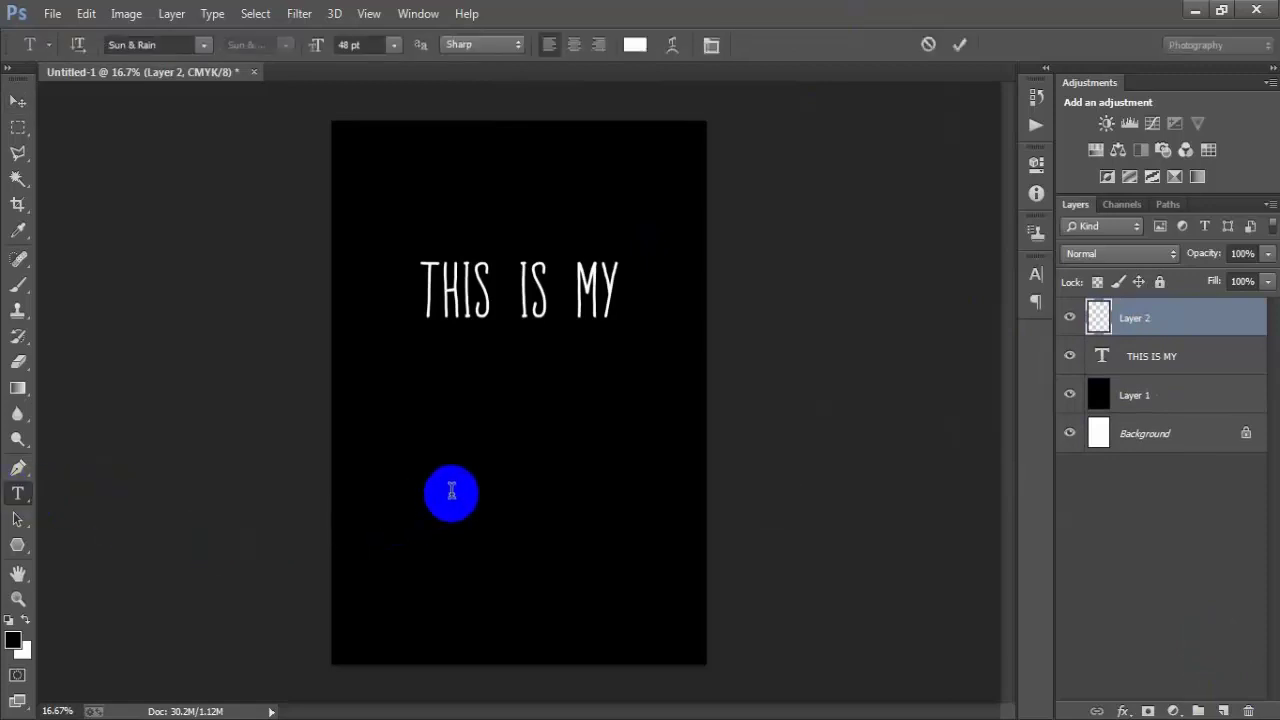
left_click(450, 495)
type("CHRISTMAS")
left_click(4, 112)
left_click(313, 277)
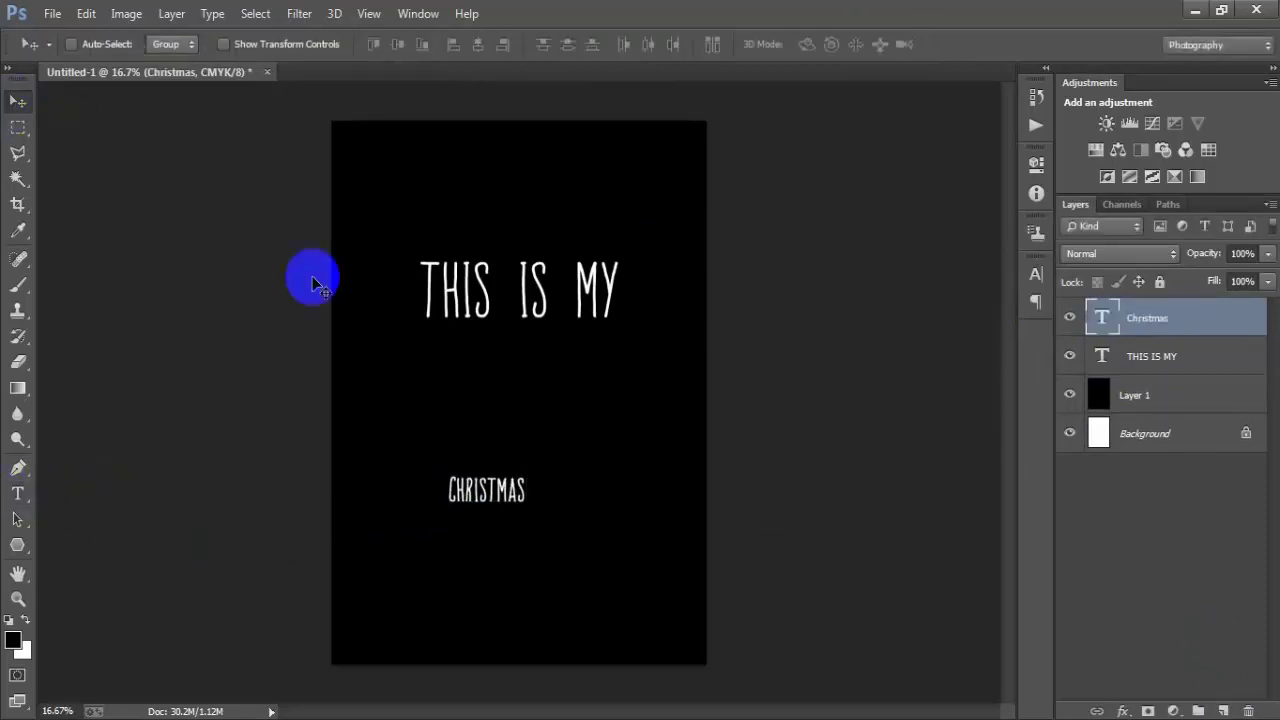
left_click_drag(493, 500, 525, 402)
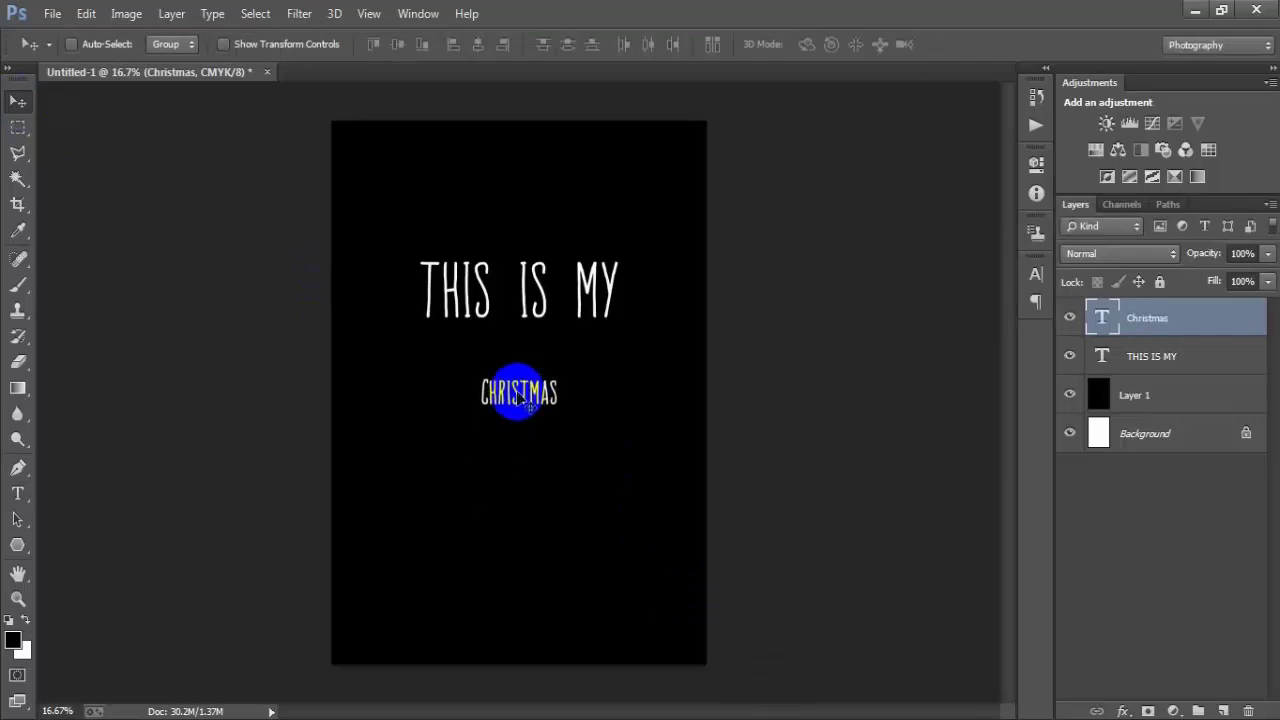
- Scale CHRISTMAS up to span the poster and set its font to Sinta Script
key("ctrl+t")
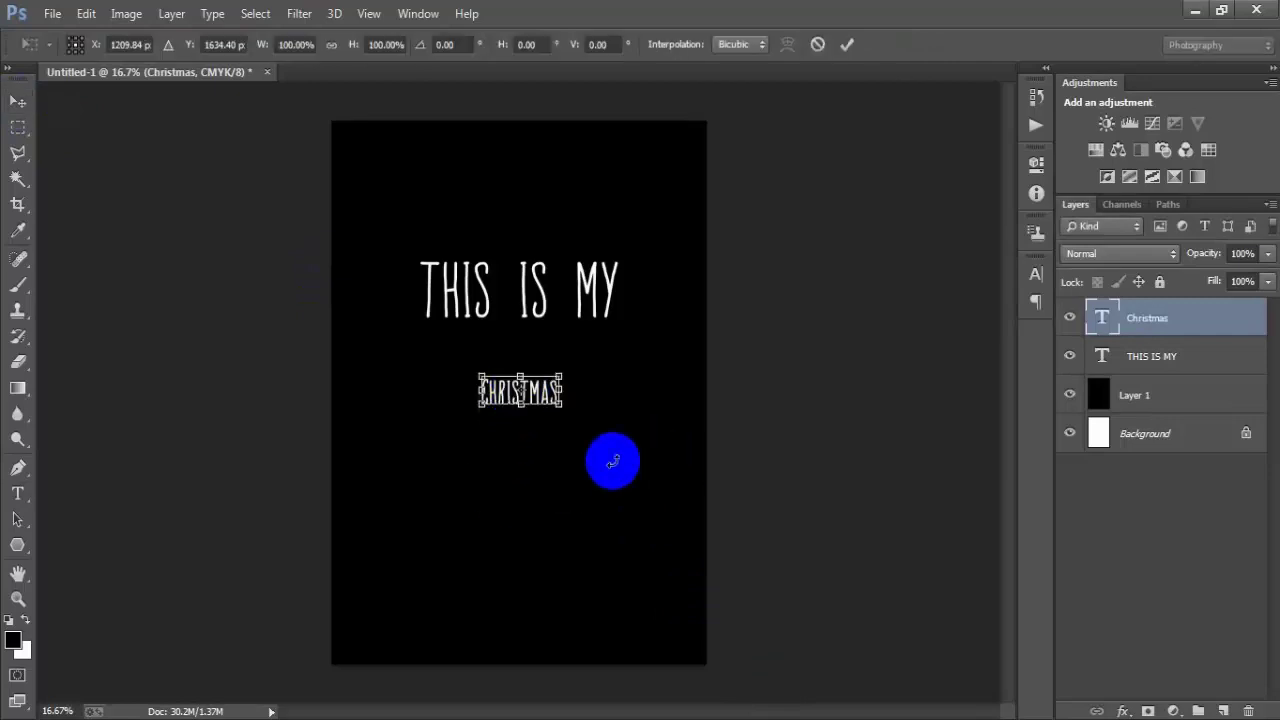
left_click_drag(561, 405, 680, 448)
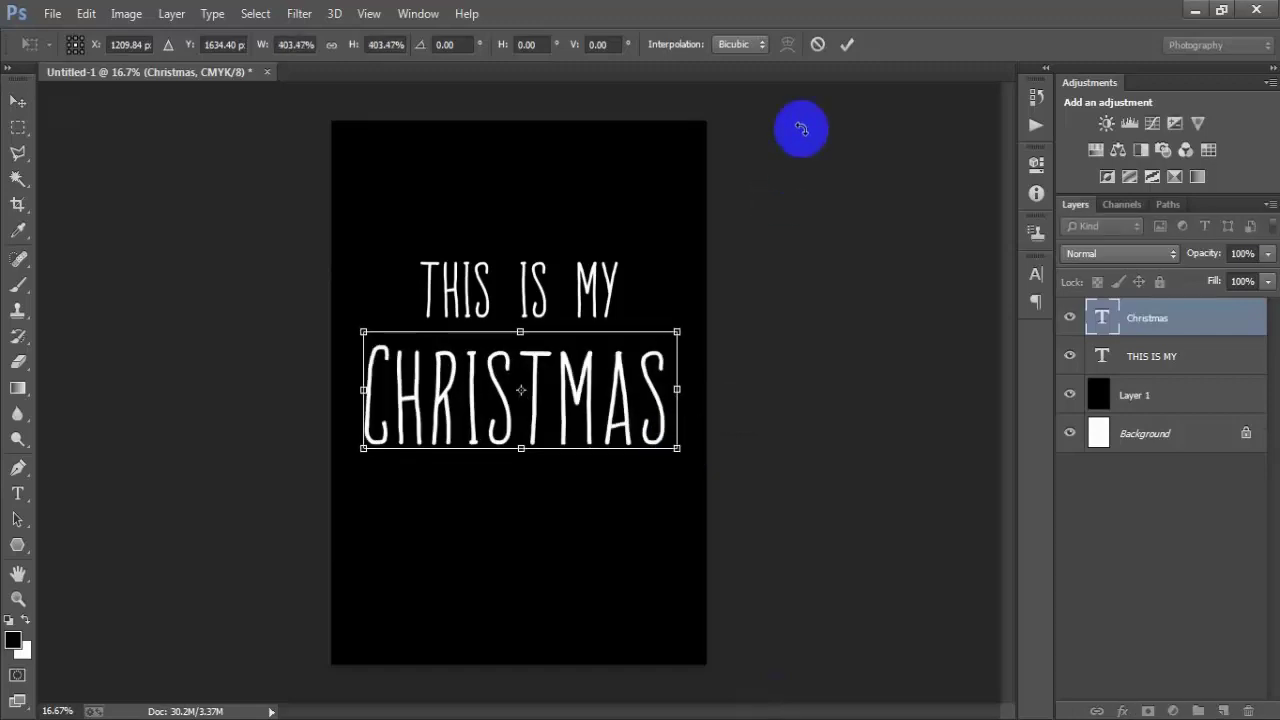
left_click(846, 44)
left_click(1036, 274)
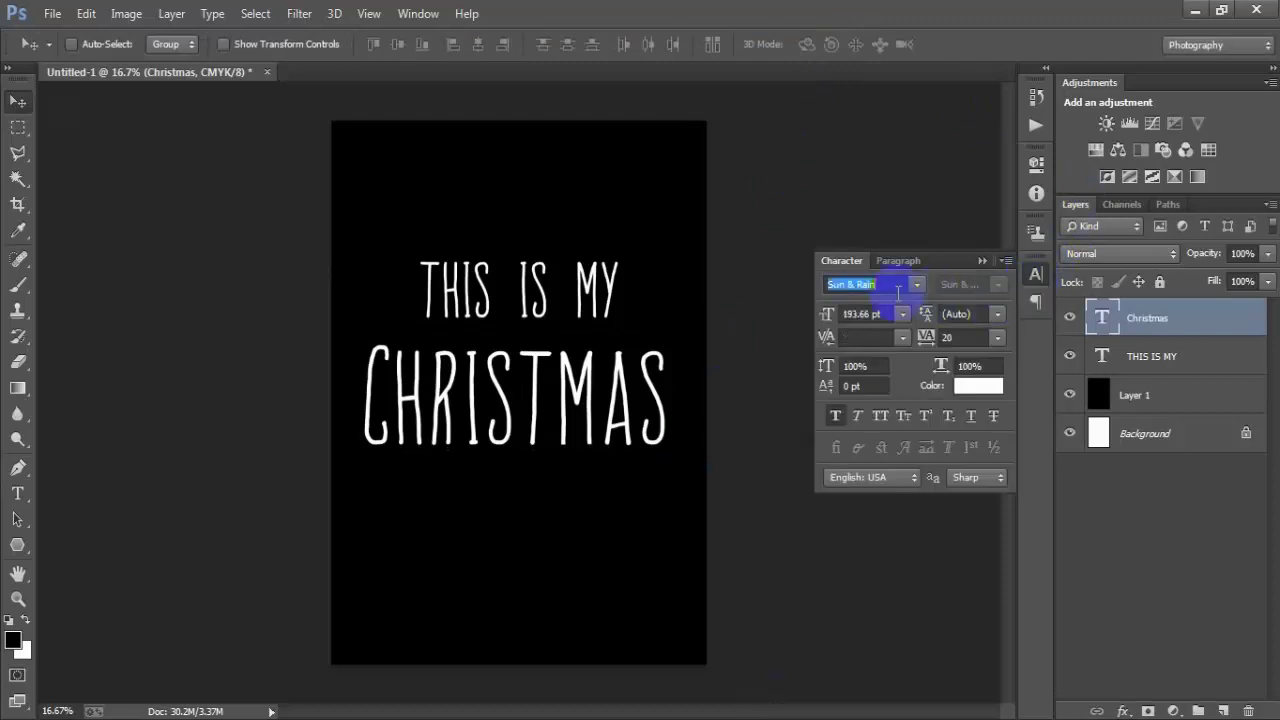
type("Sinta Script")
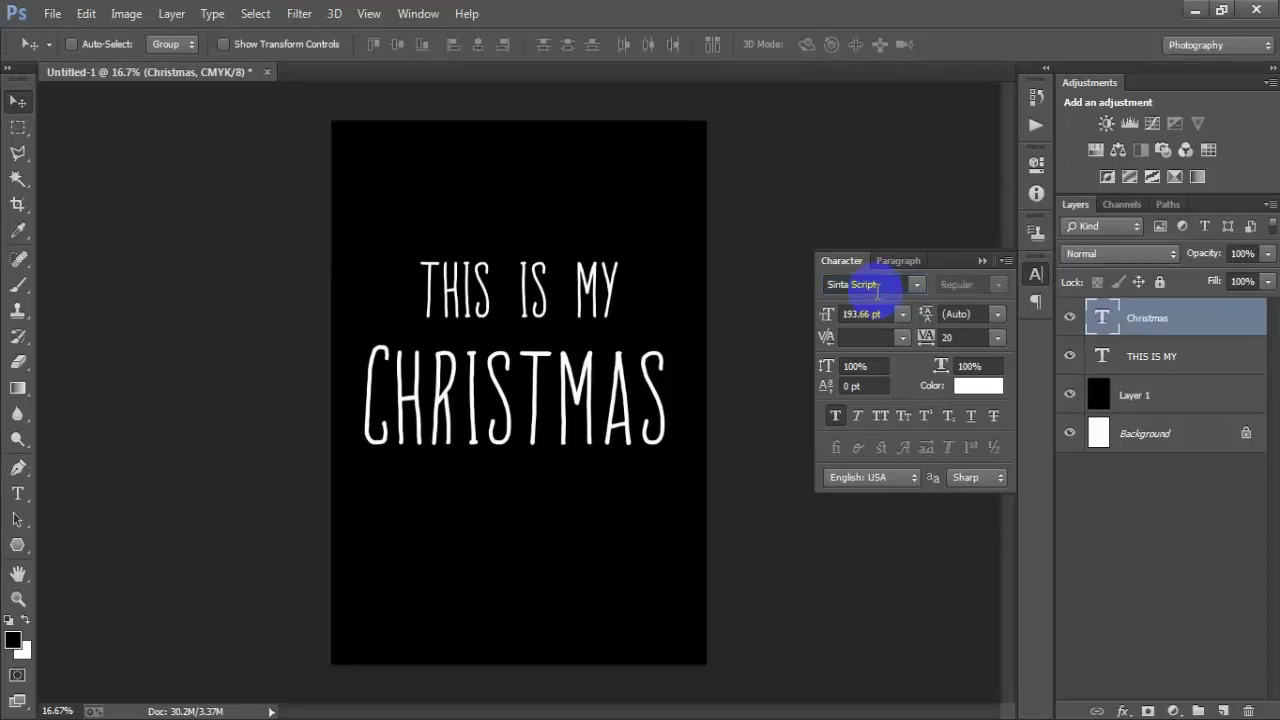
- Remove Faux Bold from Christmas, move it left, and scale it to about 2072 px wide
left_click(836, 416)
left_click(984, 262)
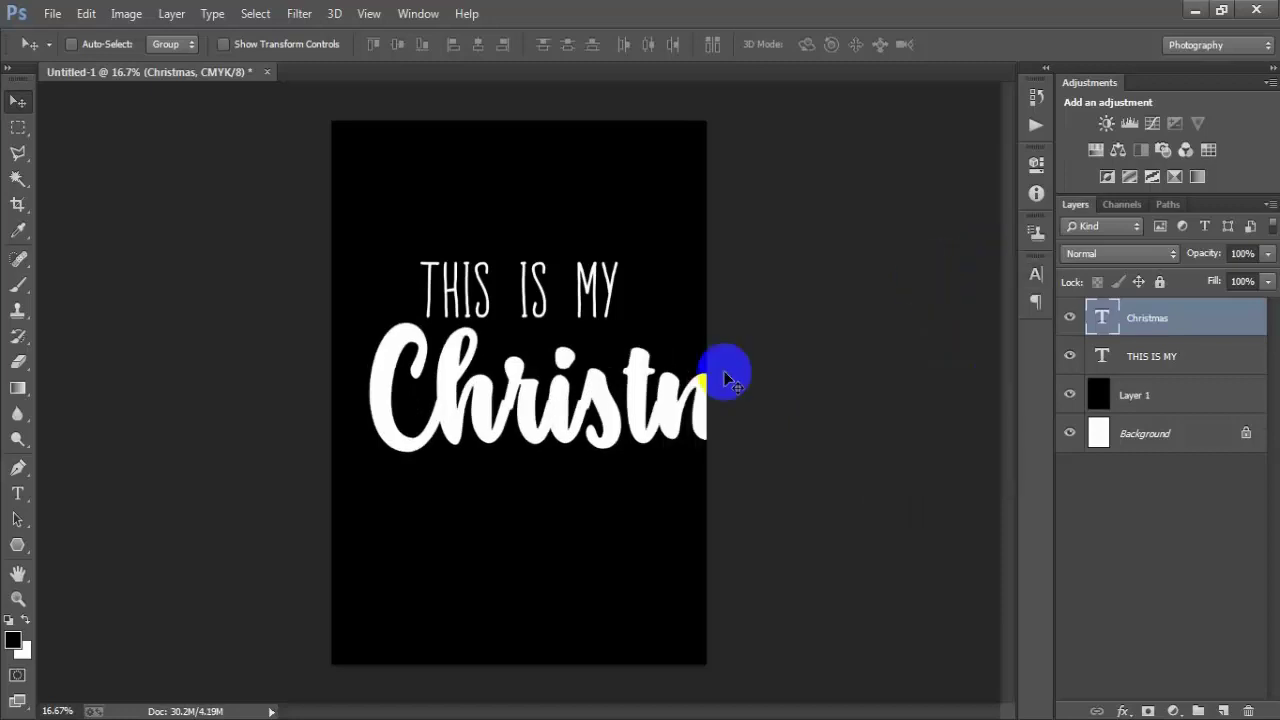
left_click_drag(668, 414, 575, 418)
key("ctrl+t")
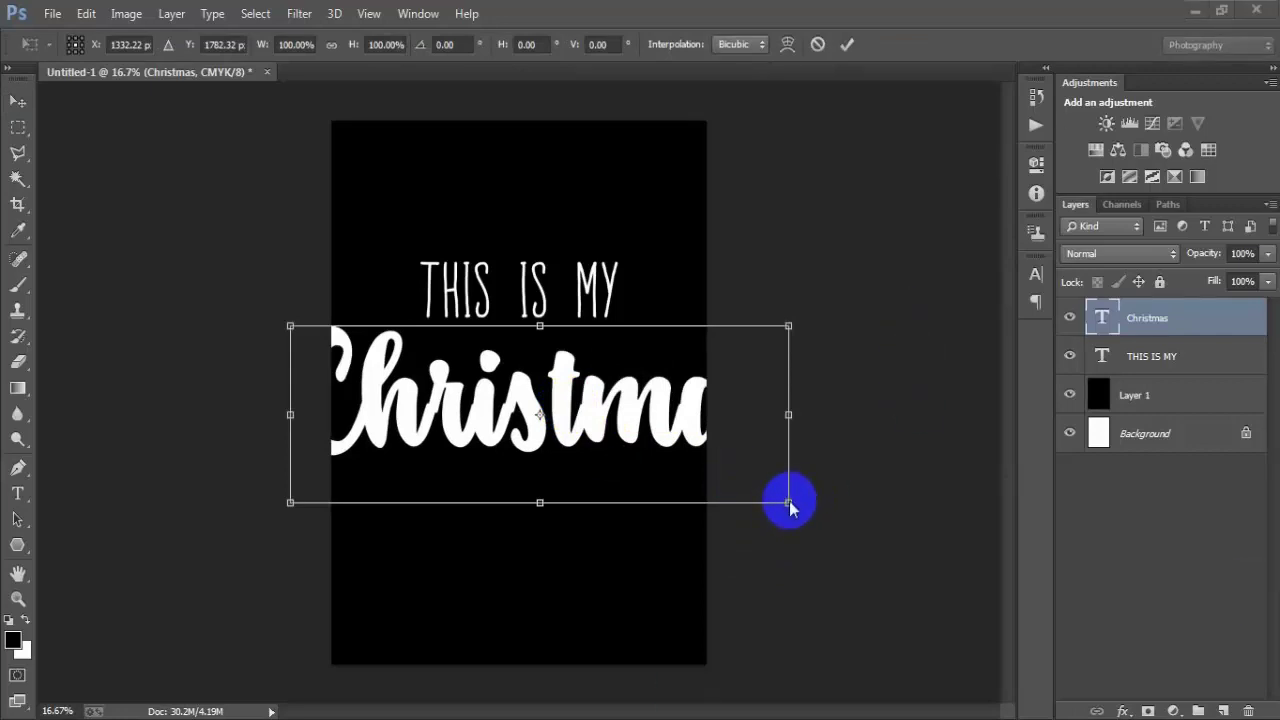
mouse_move(789, 502)
left_mouse_down()
mouse_move(674, 429)
mouse_move(652, 393)
left_mouse_up()
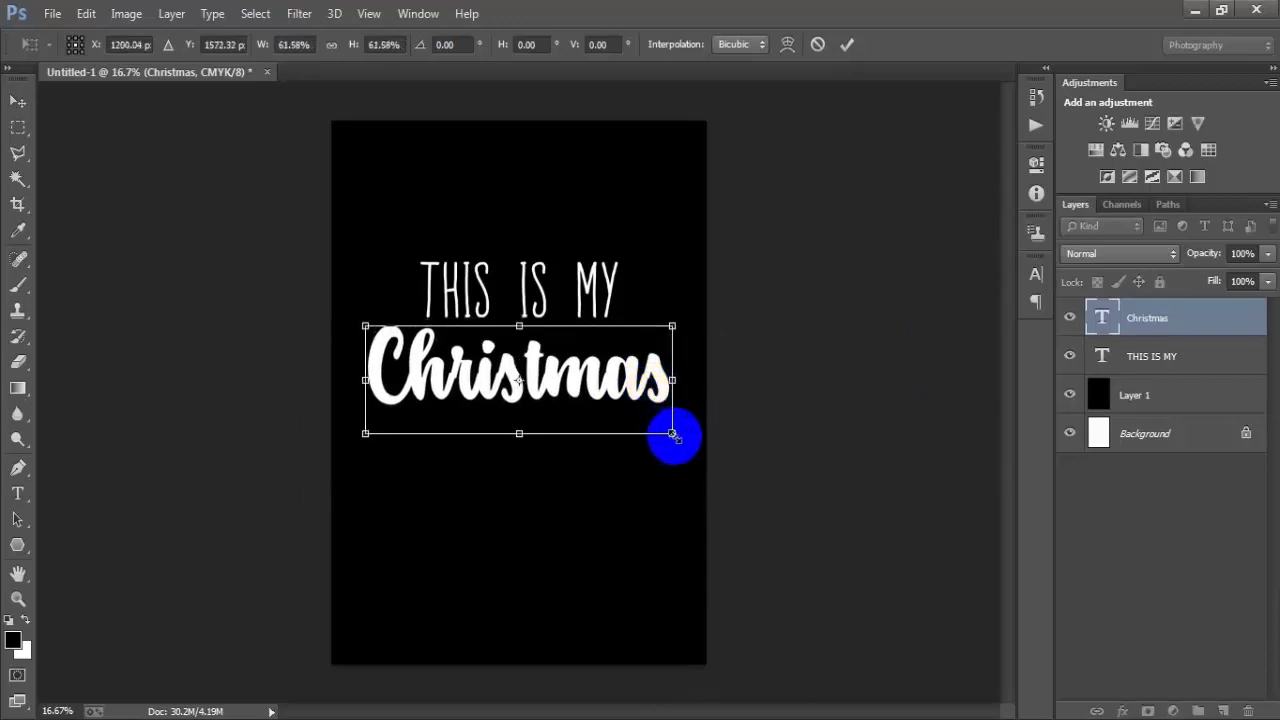
left_click_drag(673, 435, 684, 440)
left_click(847, 45)
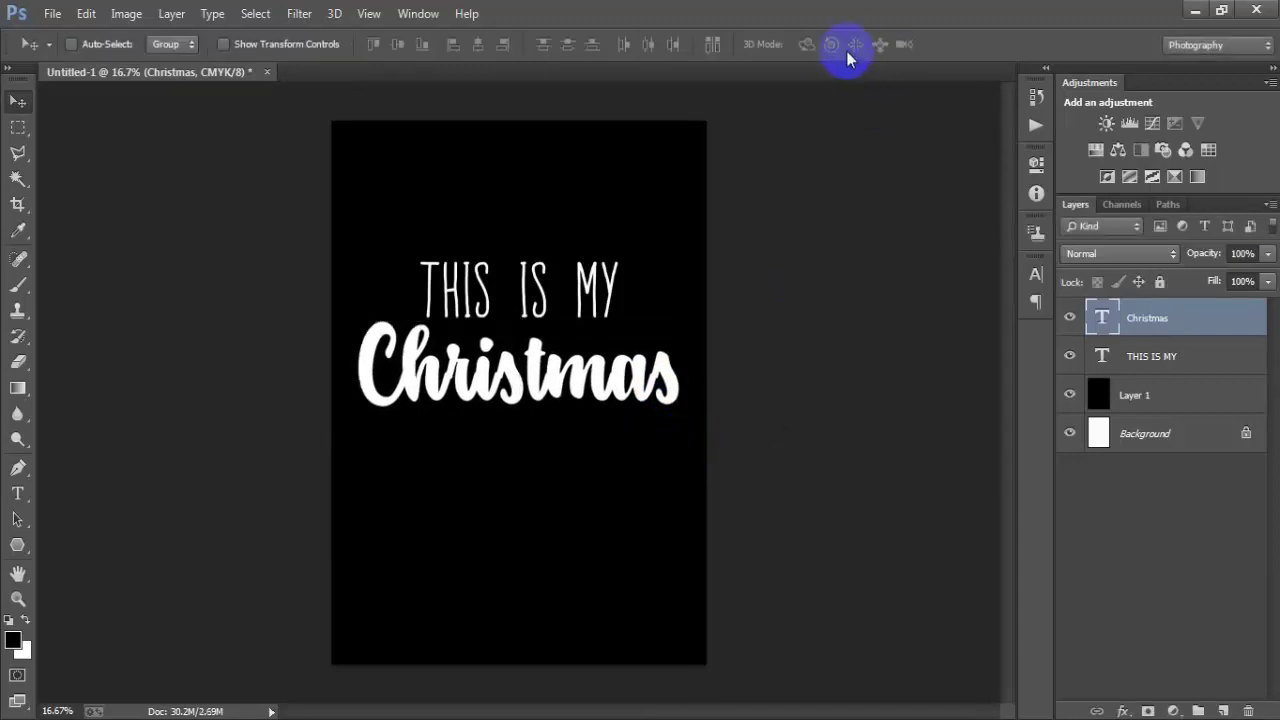
- Try Faux Bold on Christmas in the Character panel, then turn it back off
left_click(1037, 274)
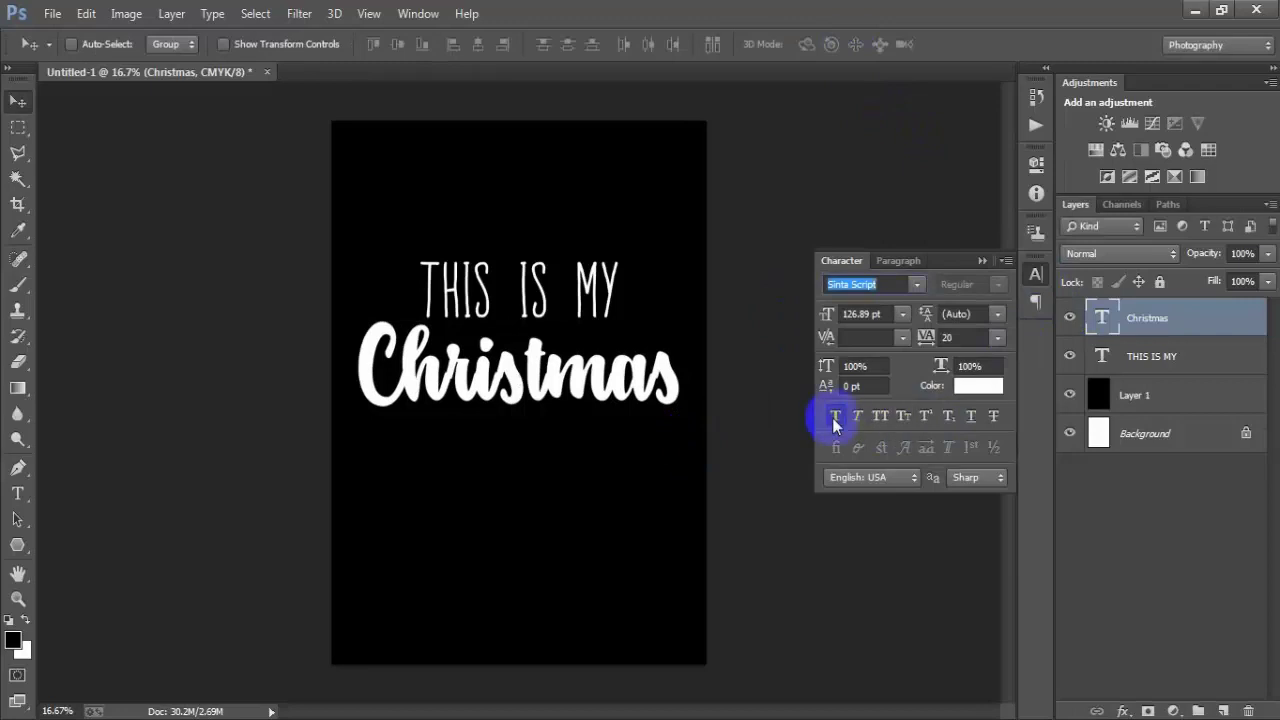
left_click(835, 417)
left_click(835, 417)
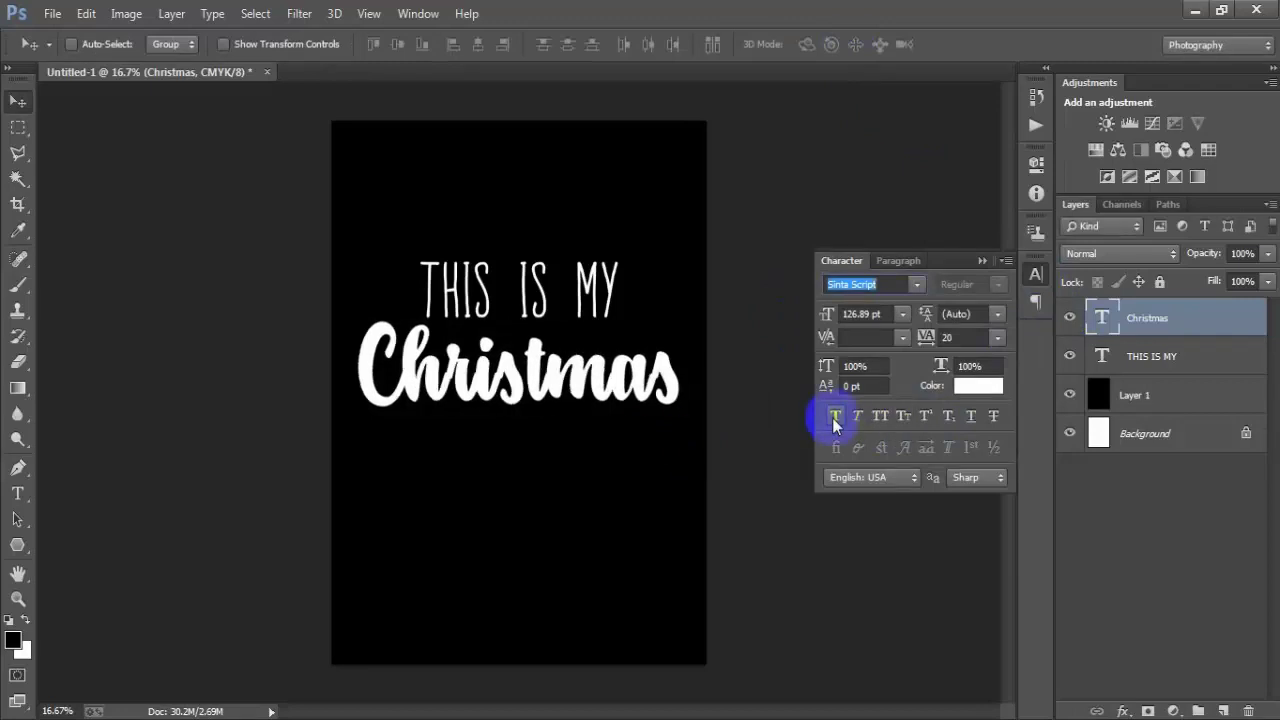
left_click(984, 261)
- Centre the two text lines and place a duplicate of THIS IS MY below Christmas
left_click(1151, 356, "shift")
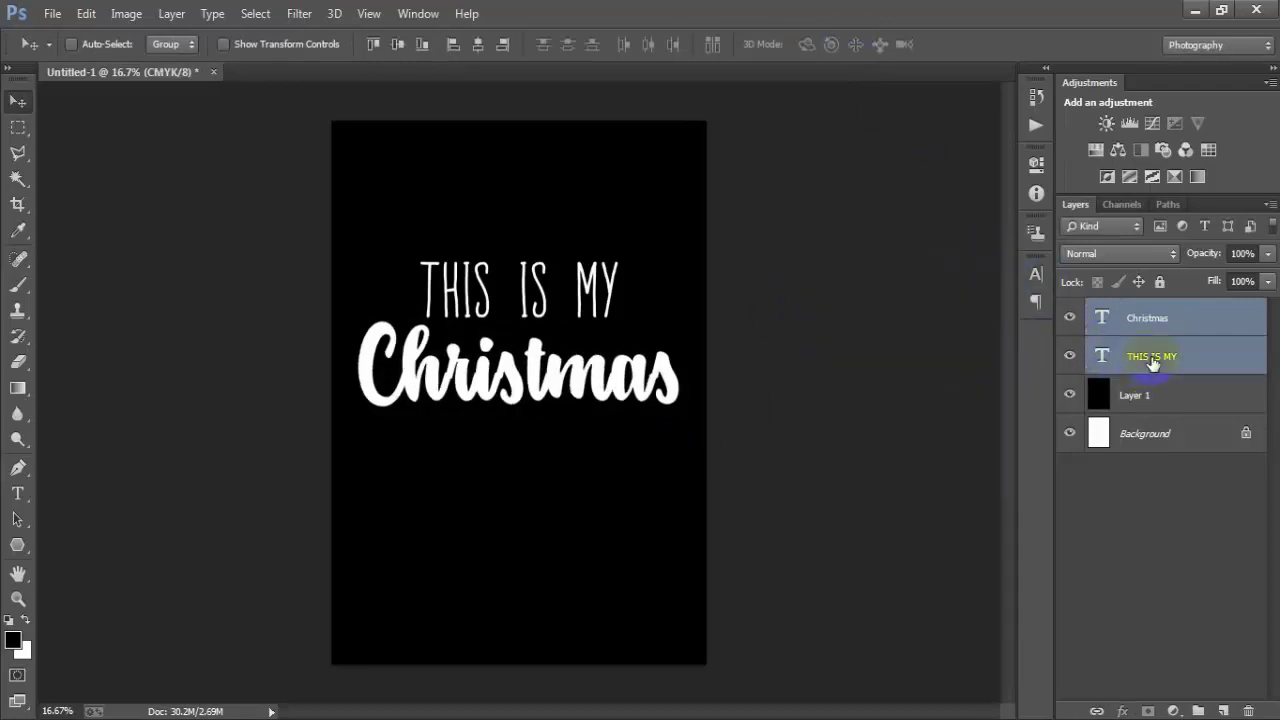
left_click(479, 47)
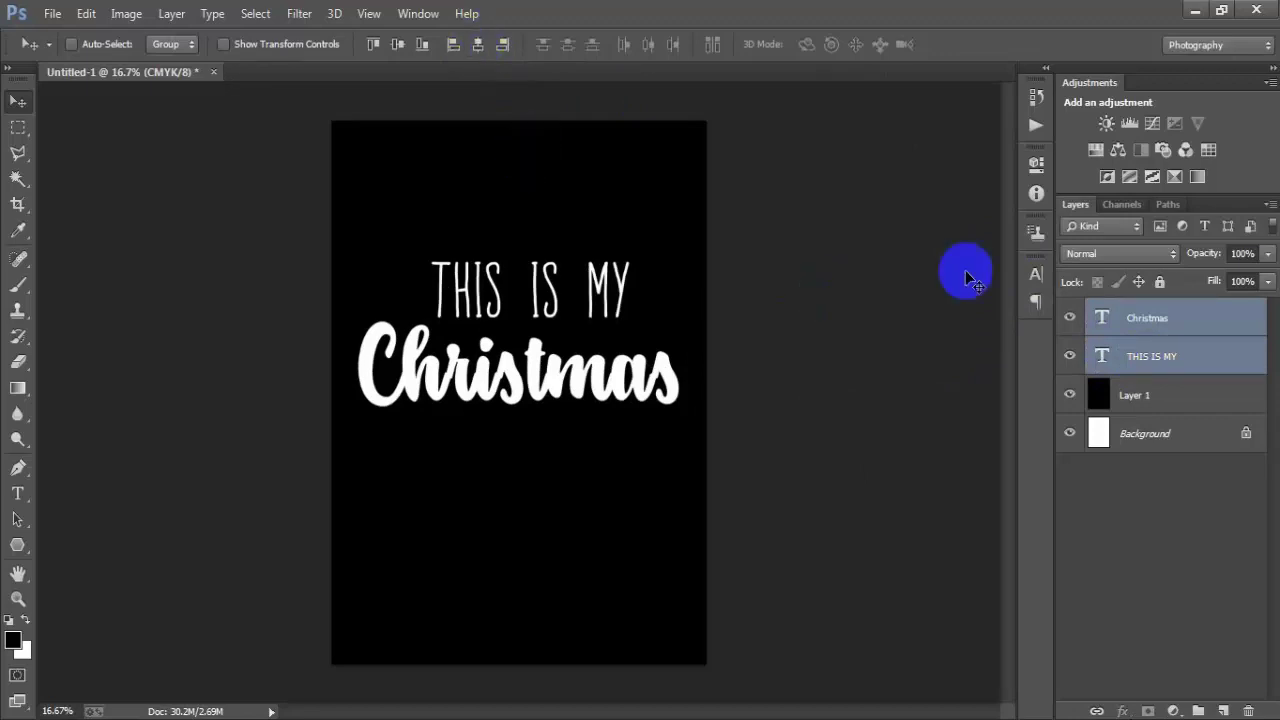
left_click(1166, 356)
key("ctrl+j")
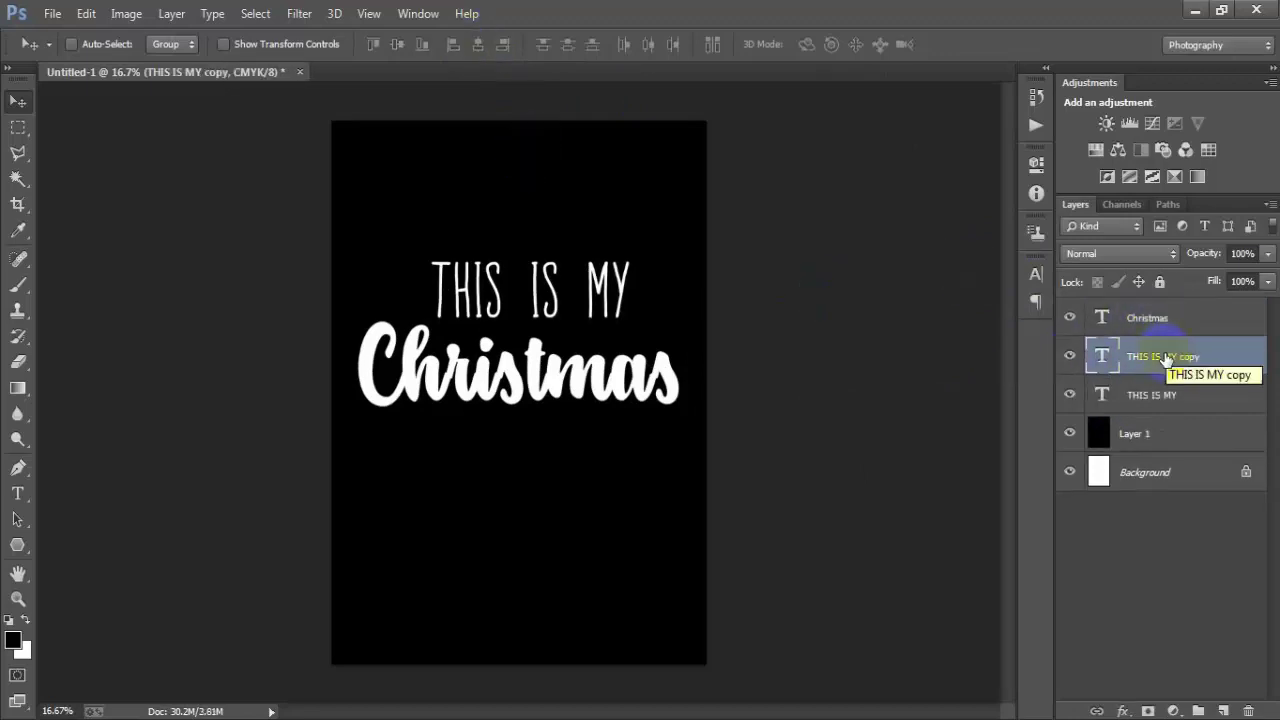
left_click_drag(1166, 358, 1166, 318)
mouse_move(560, 289)
left_mouse_down()
mouse_move(556, 497)
mouse_move(558, 469)
left_mouse_up()
- Retype the copy as 'PAJAMA SHIRT' and position it under Christmas
key("t")
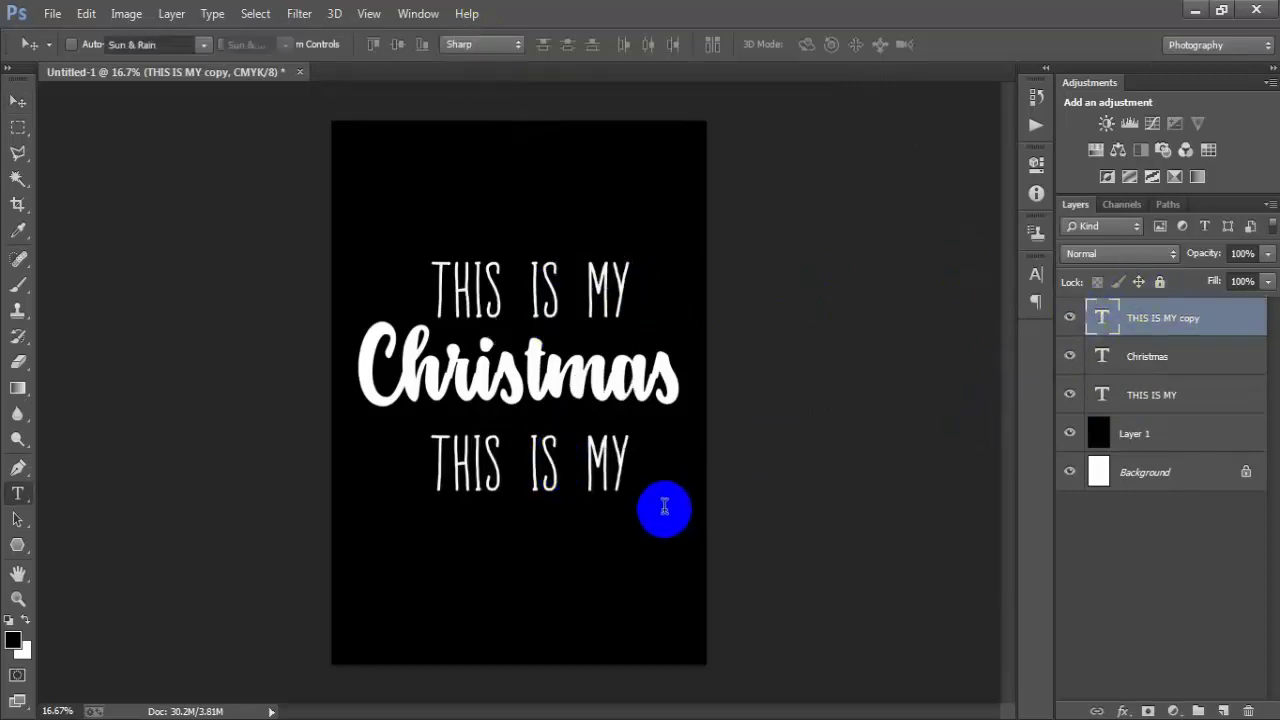
left_click(666, 509)
key("ctrl+a")
type("PAJAMA SHIRT")
left_click(958, 47)
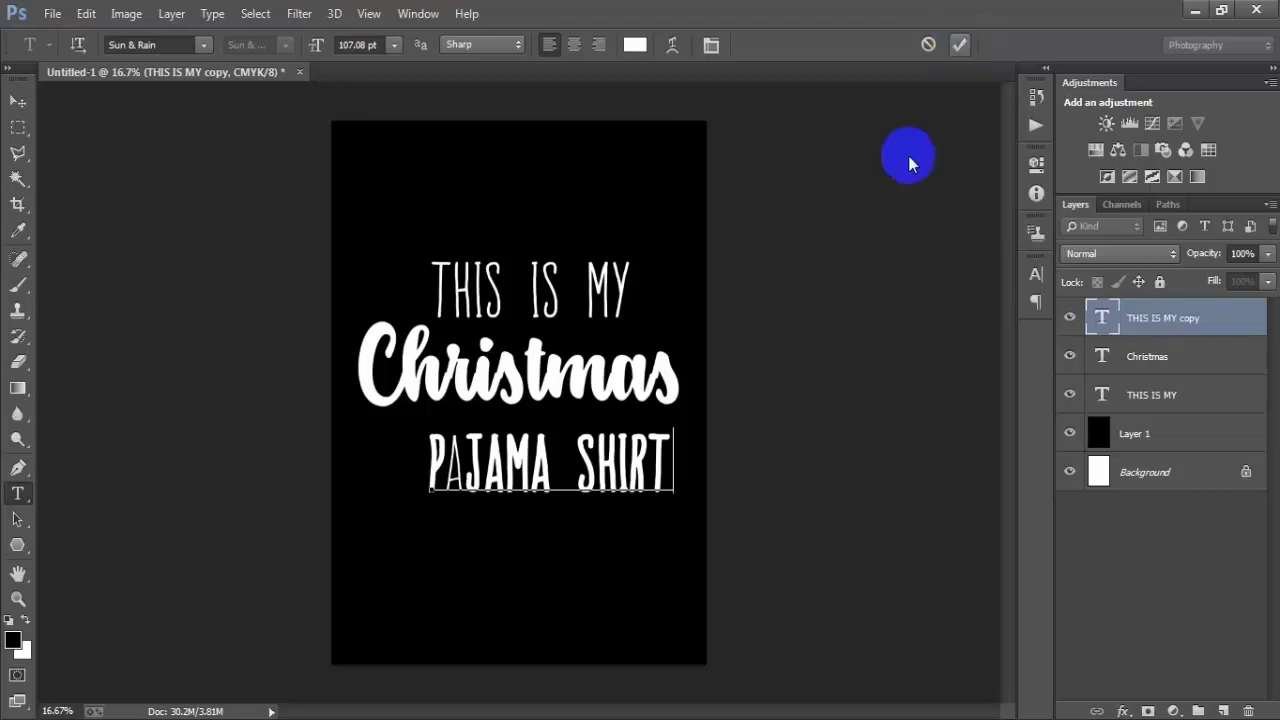
key("v")
left_click_drag(571, 486, 557, 469)
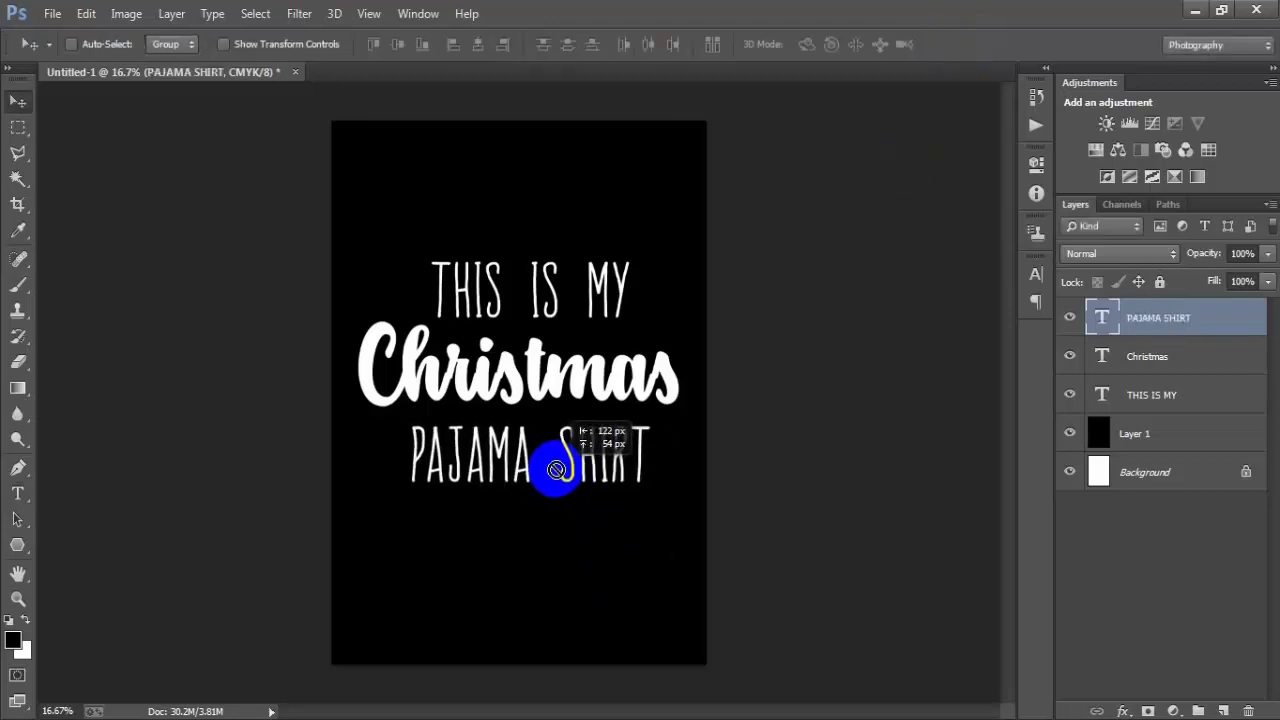
- Scale PAJAMA SHIRT up about 128% to match the Christmas width
key("ctrl+t")
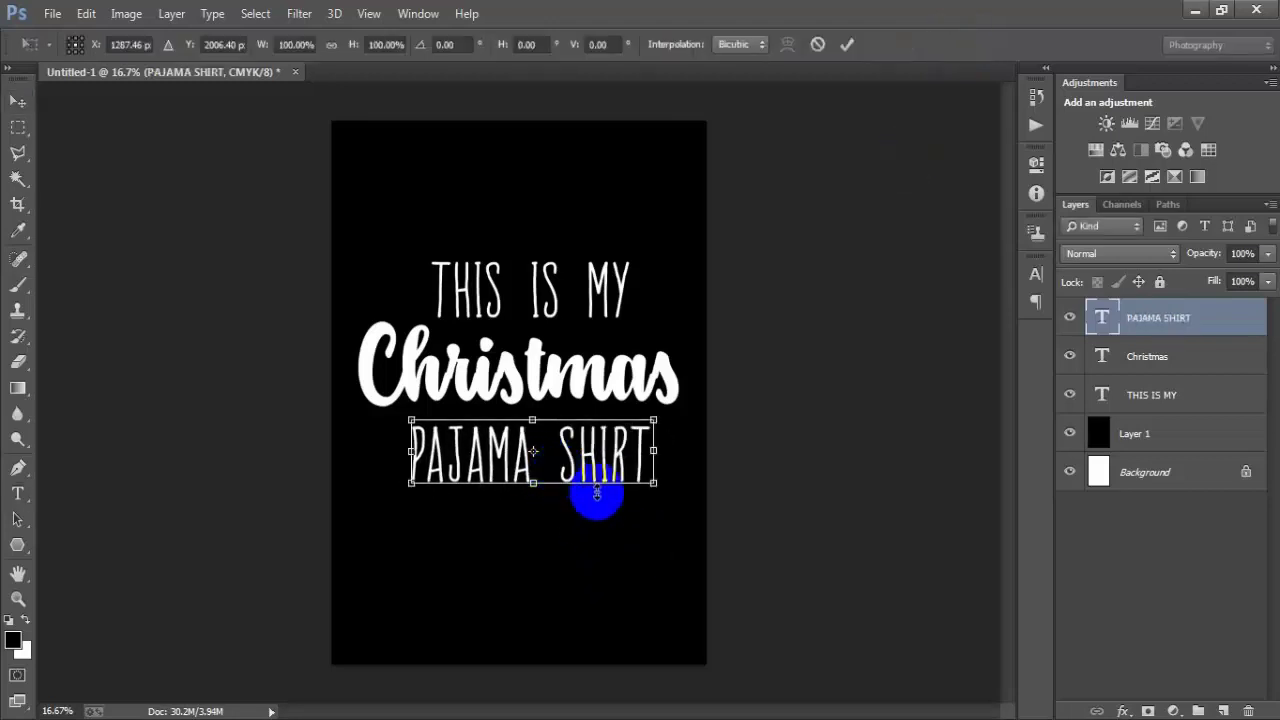
left_click_drag(660, 487, 689, 495)
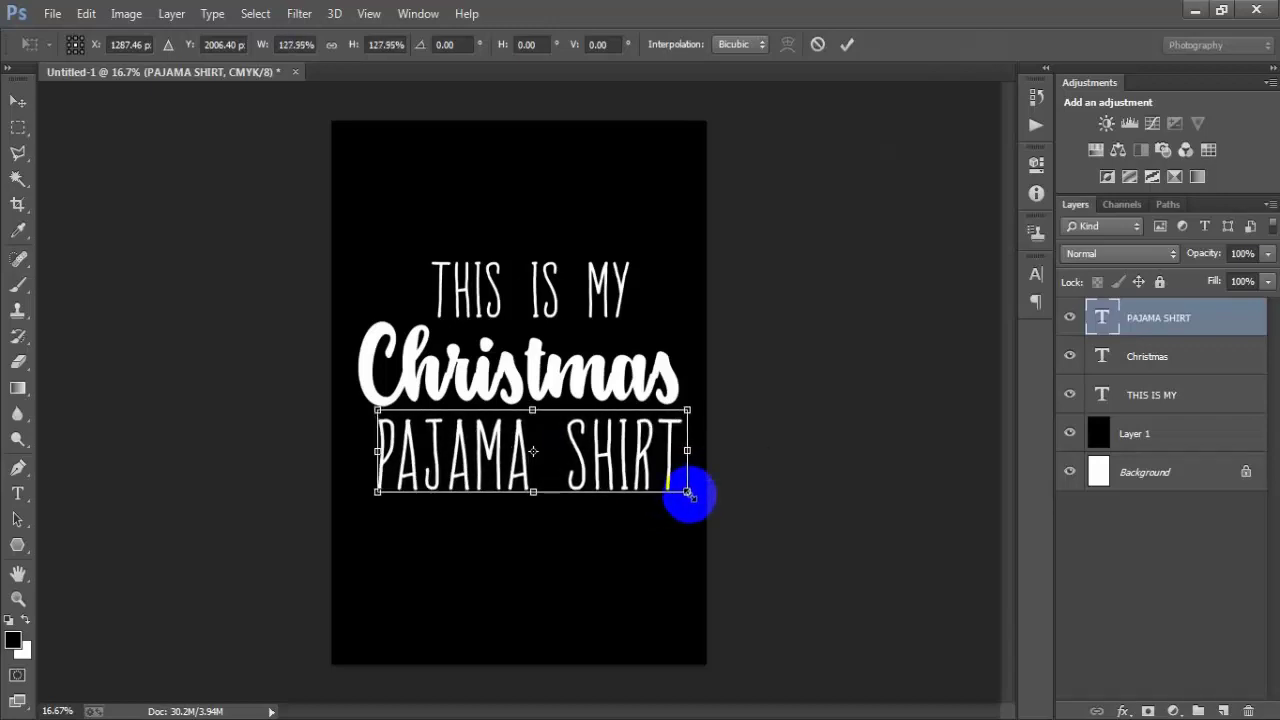
left_click(847, 45)
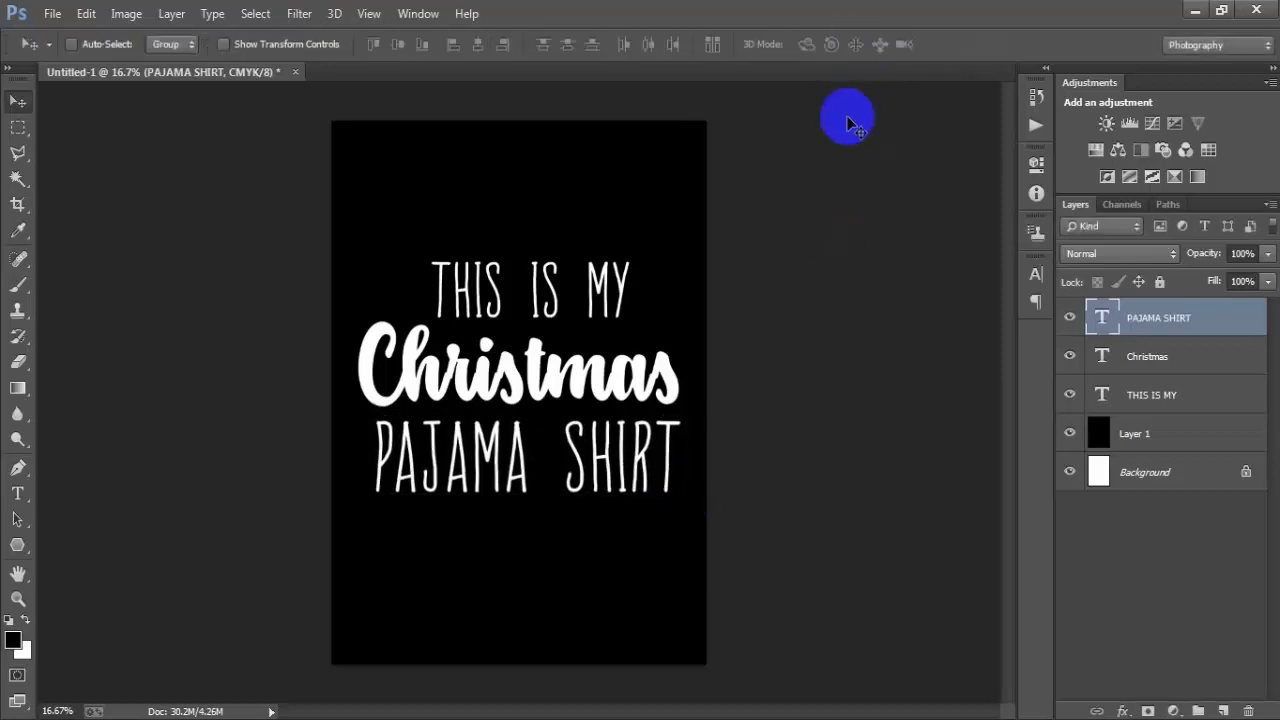
- Centre the three text lines horizontally on each other
left_click(1152, 410, "shift")
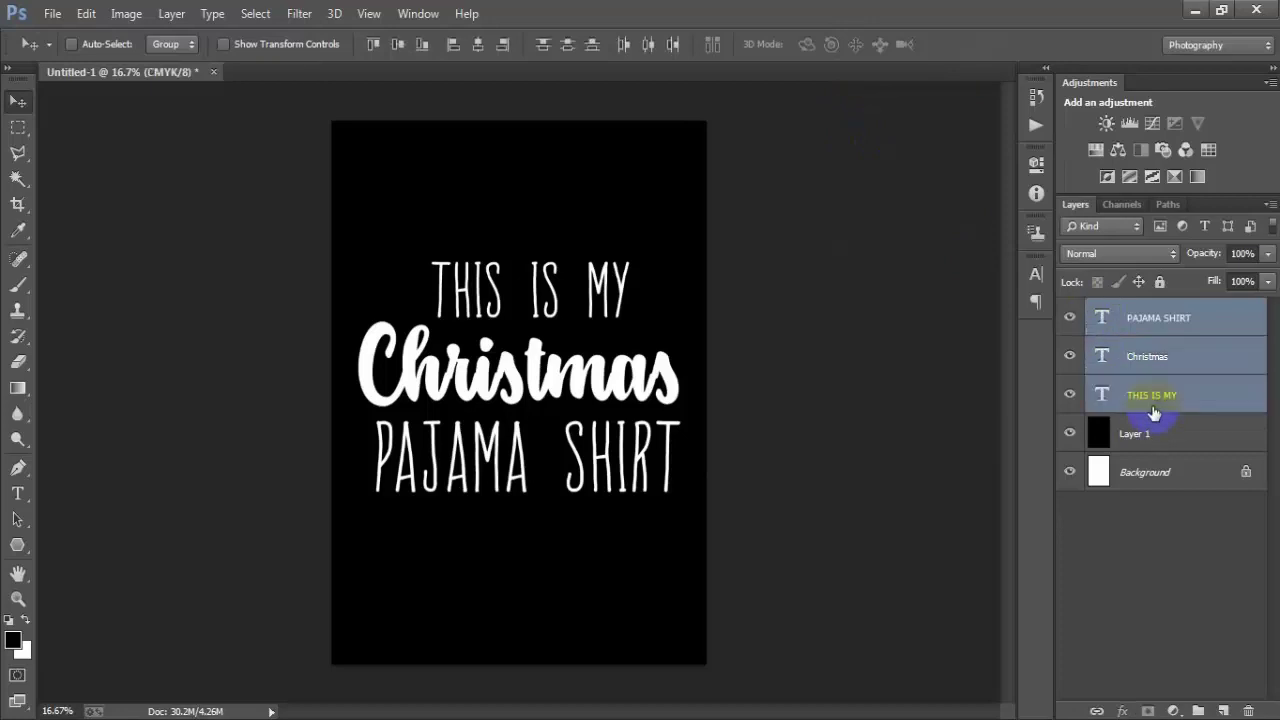
left_click(478, 44)
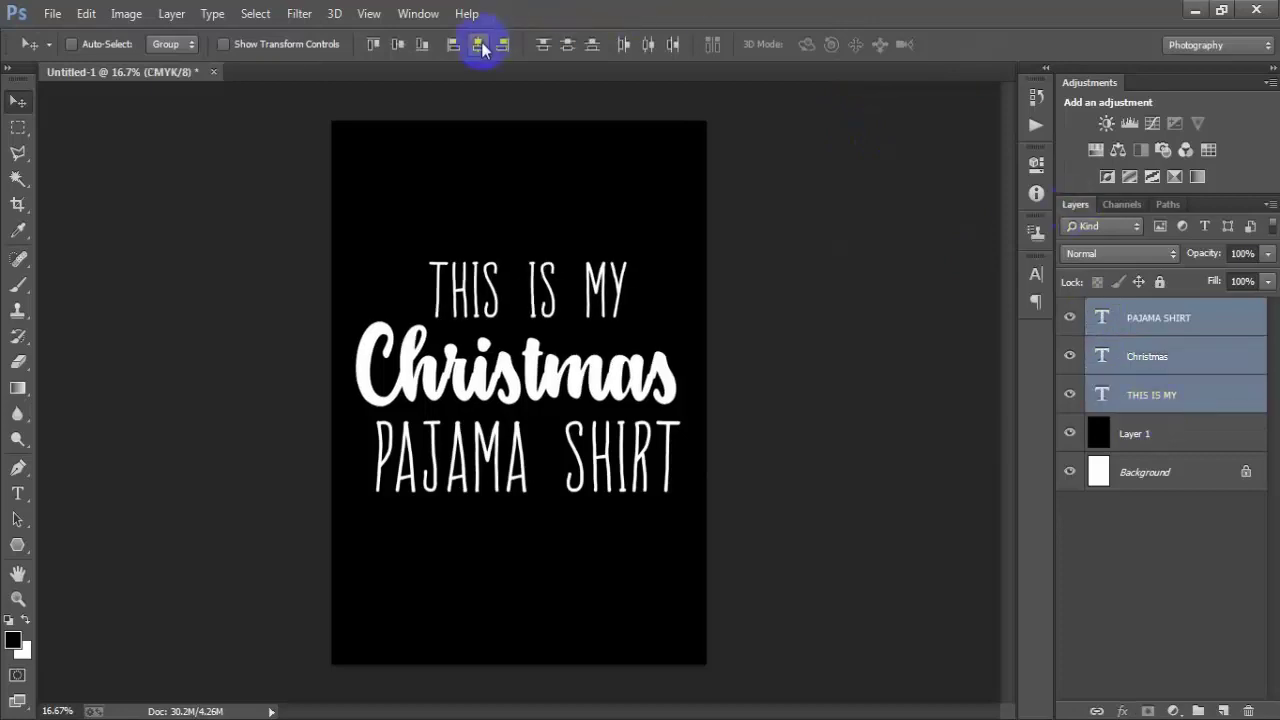
left_click(1078, 318)
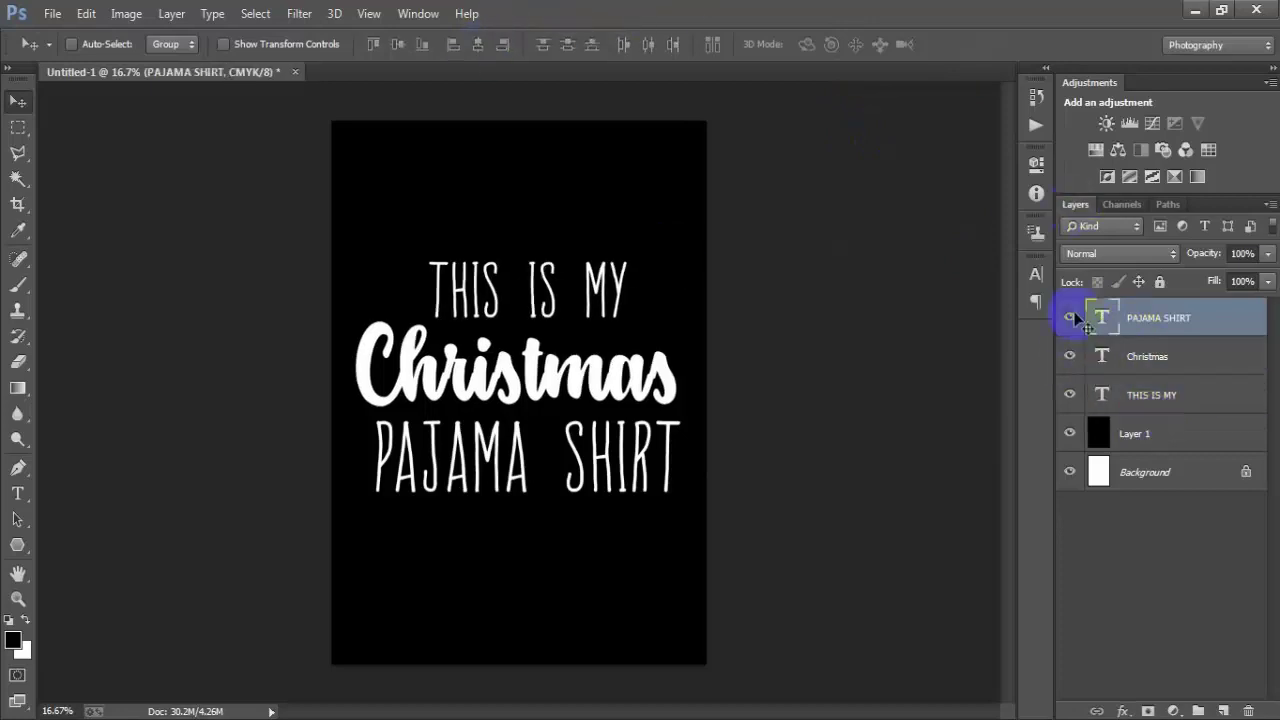
- Open the candy-cane EPS with default rasterize settings and drag it into the poster as Layer 2
left_click(51, 13)
left_click(66, 56)
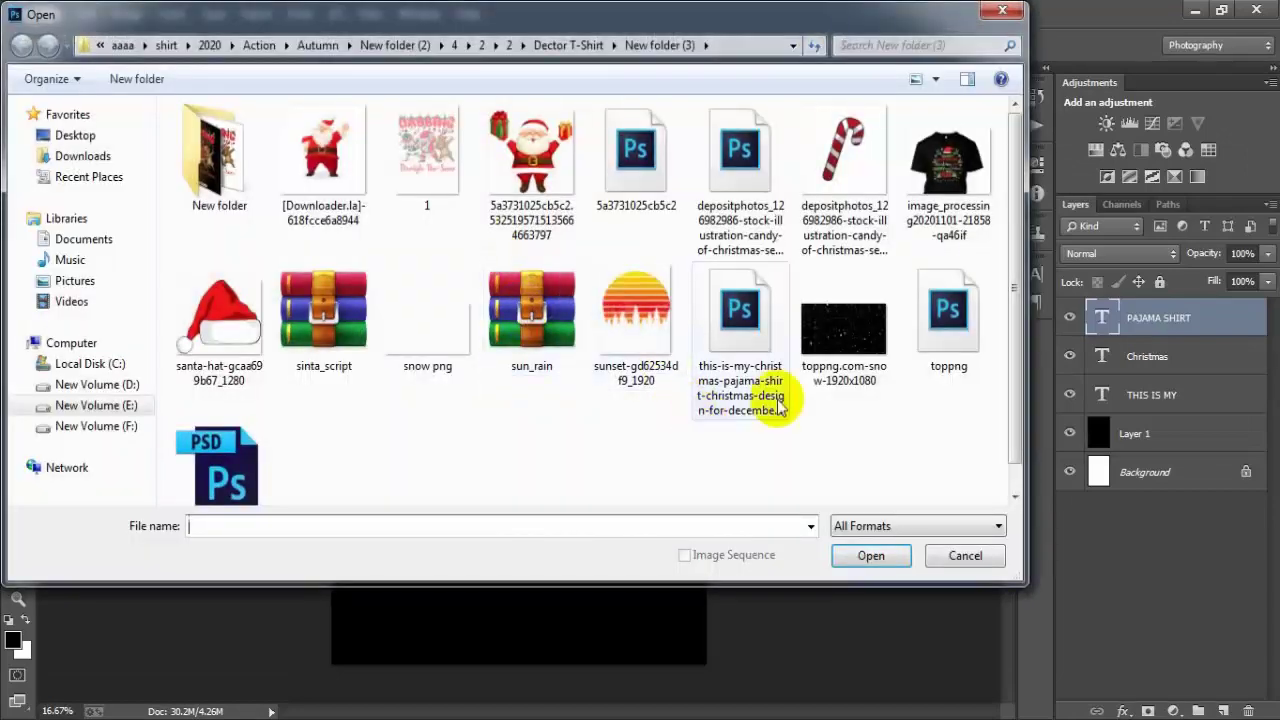
left_click(770, 362)
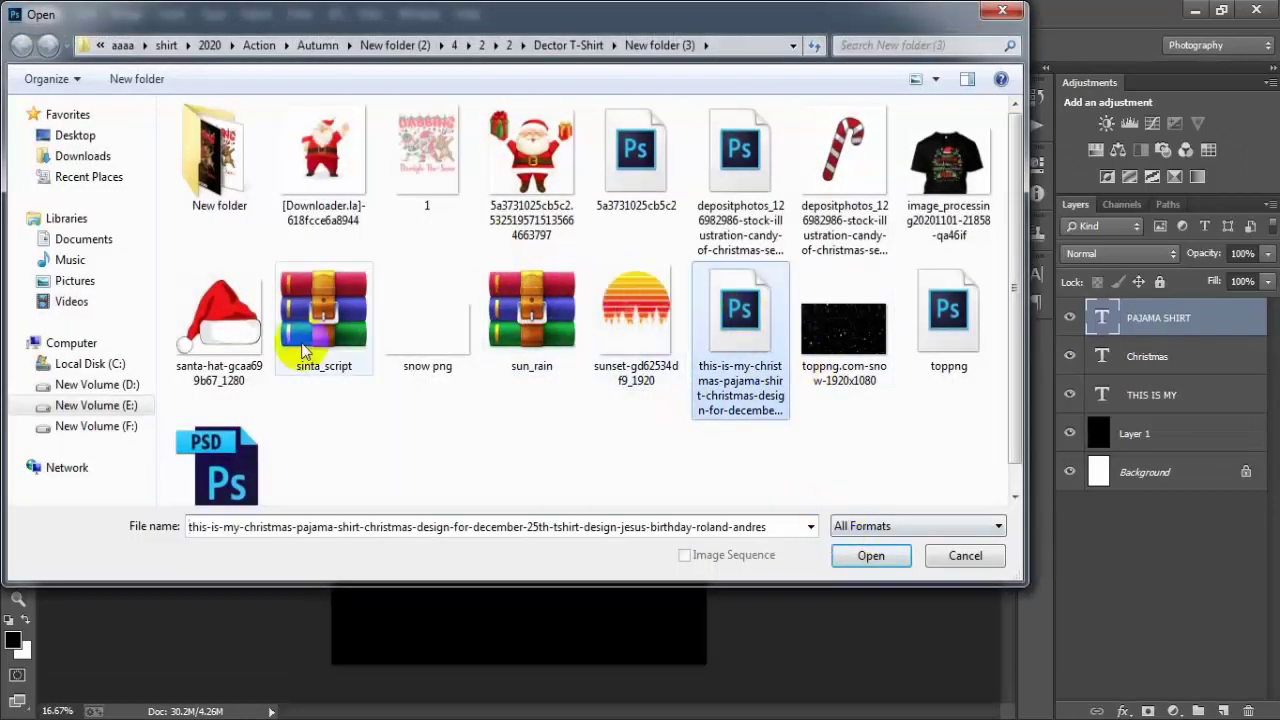
left_click(760, 178)
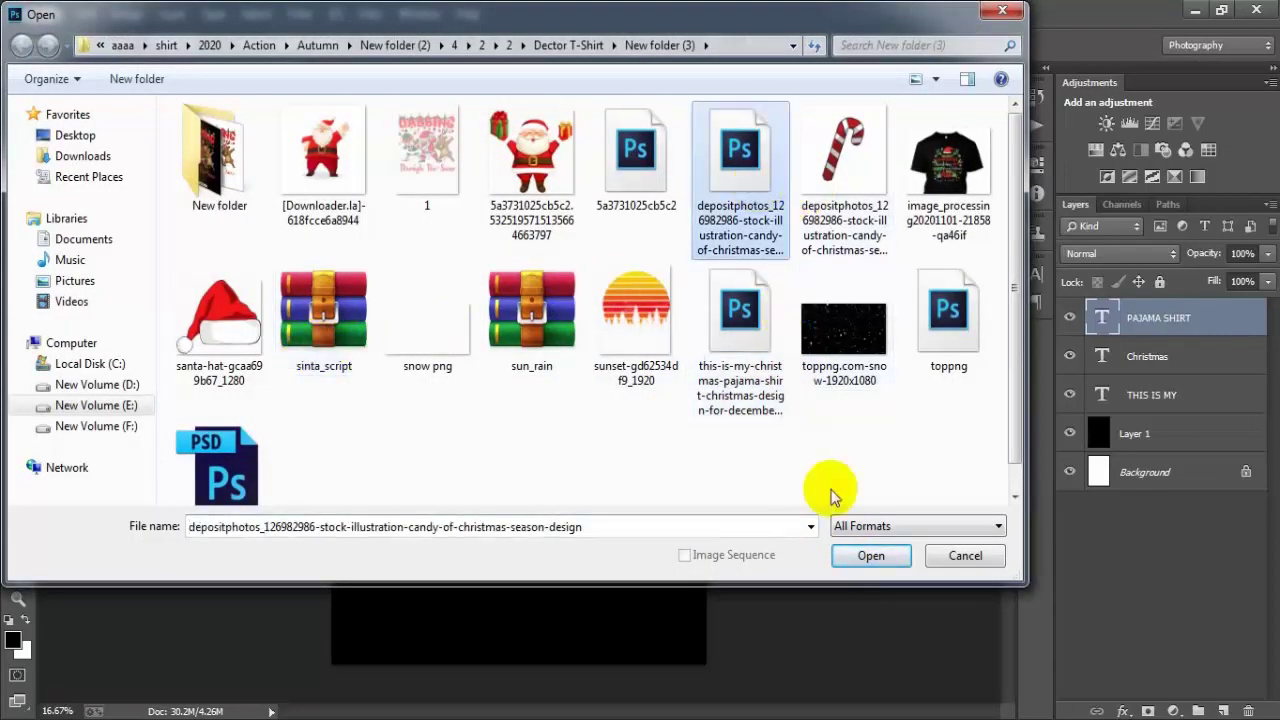
left_click(851, 563)
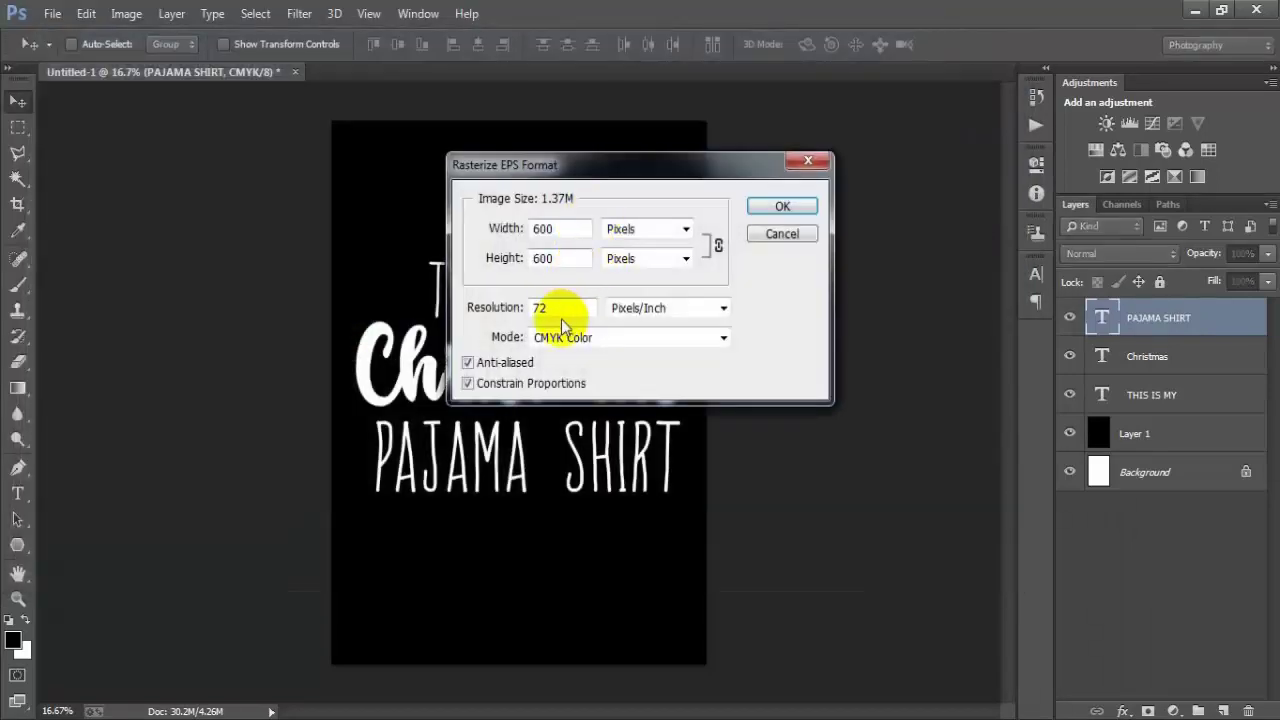
left_click_drag(556, 307, 462, 308)
key("Return")
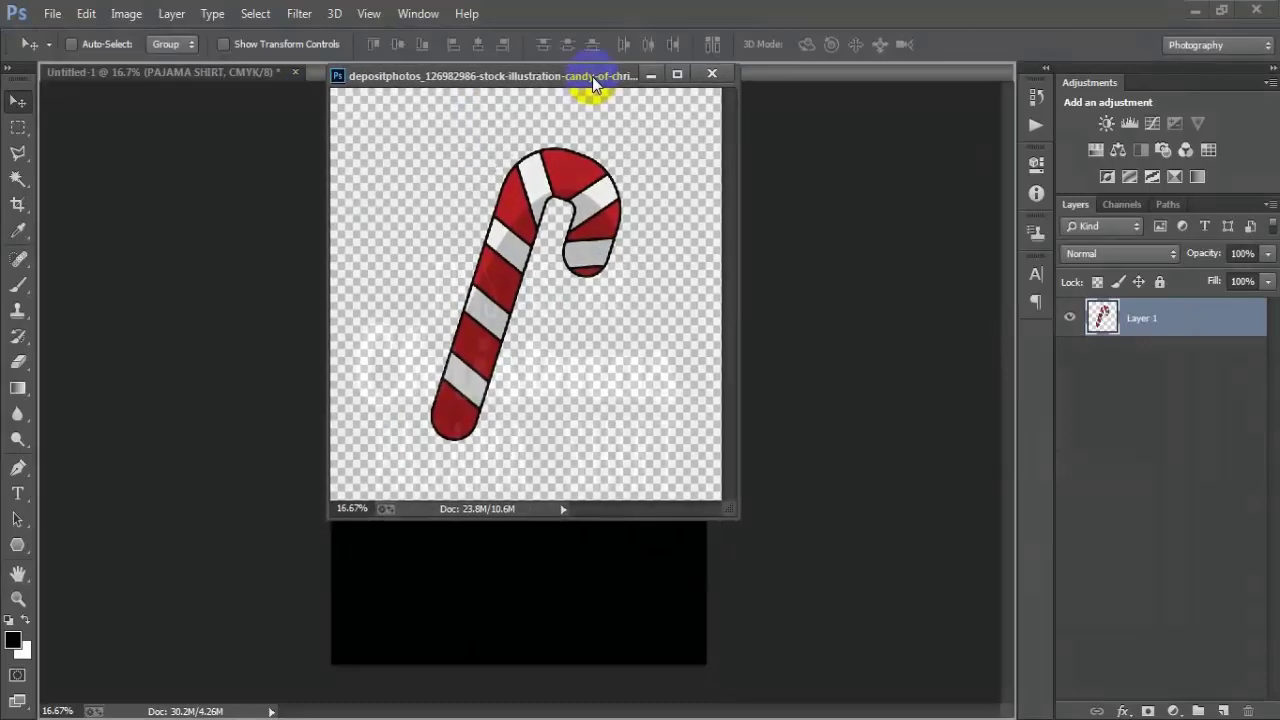
left_click_drag(305, 95, 594, 74)
mouse_move(523, 277)
left_mouse_down()
mouse_move(213, 90)
mouse_move(555, 318)
left_mouse_up()
- Close the candy-cane source without saving, shrink the cane to about a fifth, and place it beside THIS
left_click(827, 73)
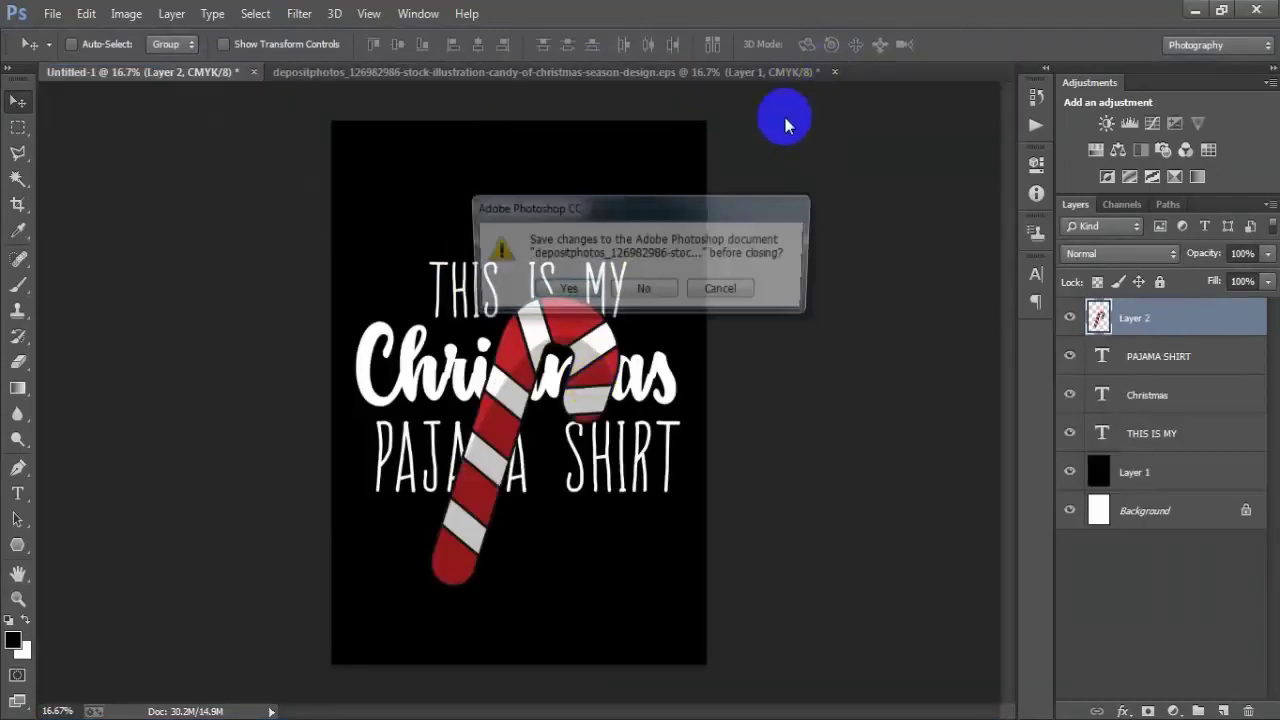
left_click(638, 289)
key("ctrl+t")
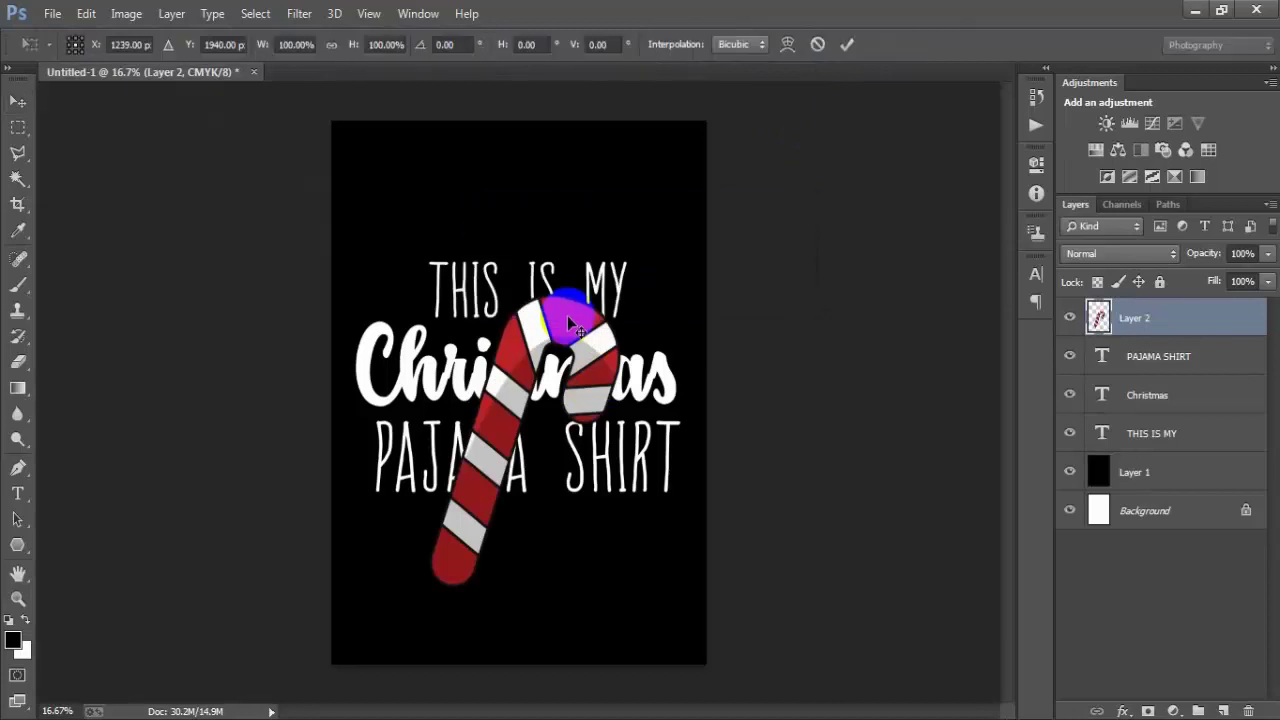
mouse_move(621, 583)
left_mouse_down()
mouse_move(578, 450)
mouse_move(543, 457)
left_mouse_up()
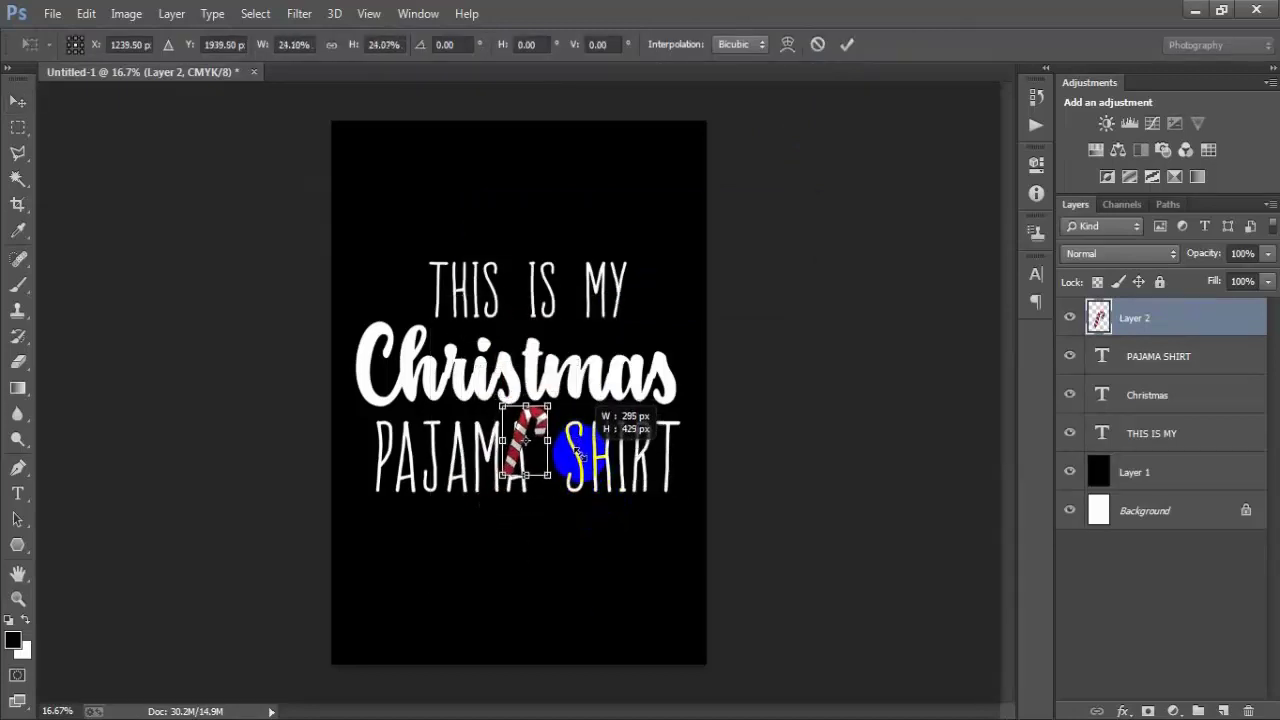
left_click_drag(584, 519, 594, 520)
left_click(846, 44)
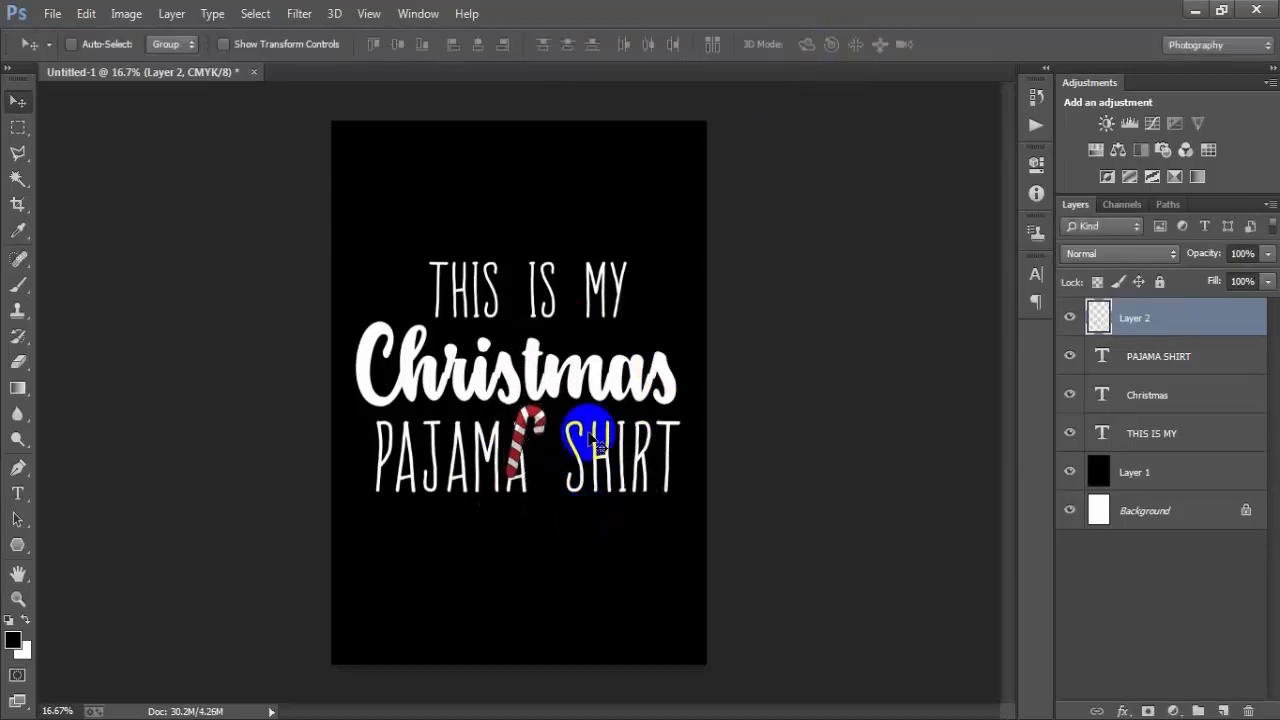
left_click_drag(529, 430, 416, 270)
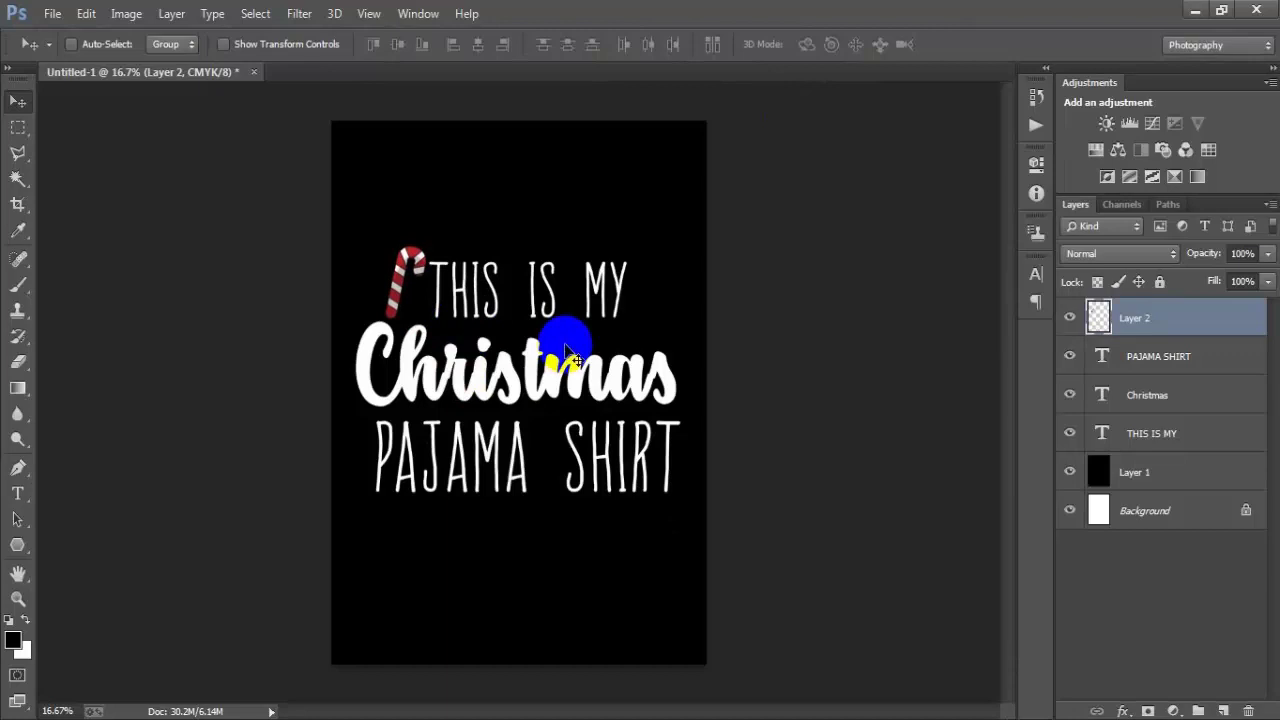
- Scale the candy cane down again to about 84% and duplicate it
key("ctrl+t")
left_click_drag(431, 321, 424, 314)
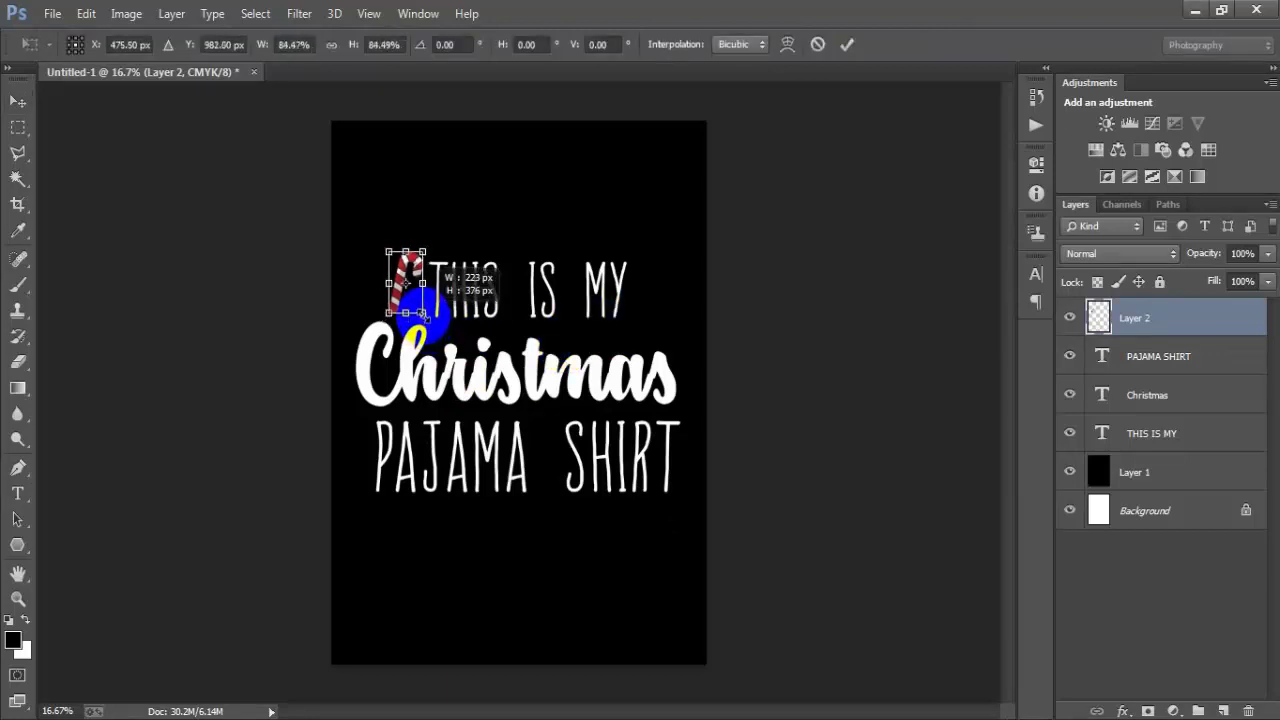
left_click(846, 44)
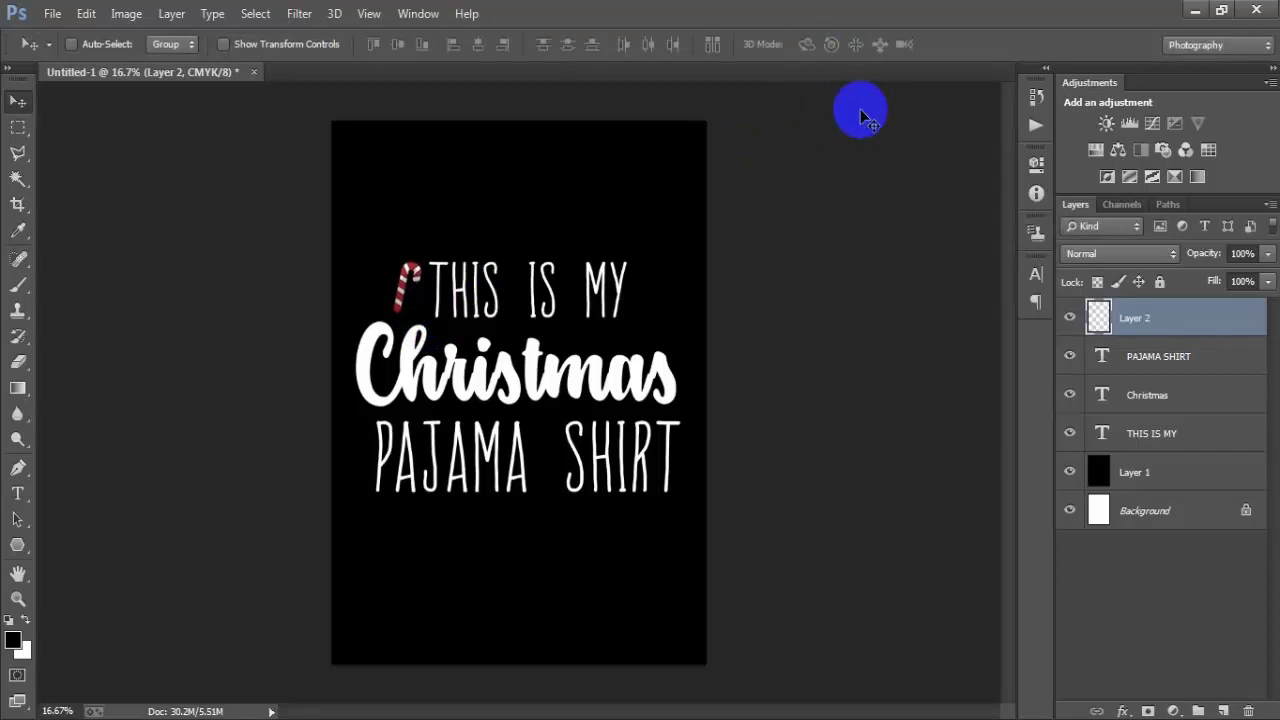
key("ctrl+j")
- Move the candy cane copy after MY and flip it horizontally
left_click_drag(393, 322, 646, 322)
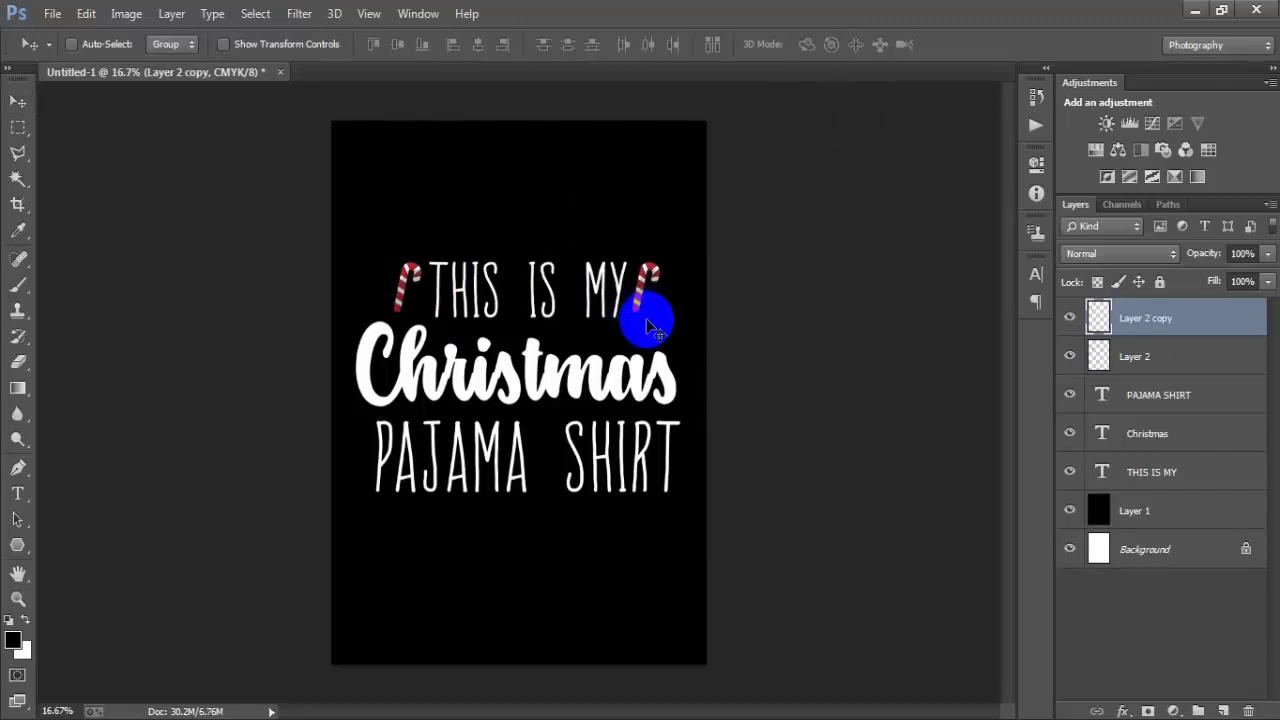
key("ctrl+t")
right_click(640, 293)
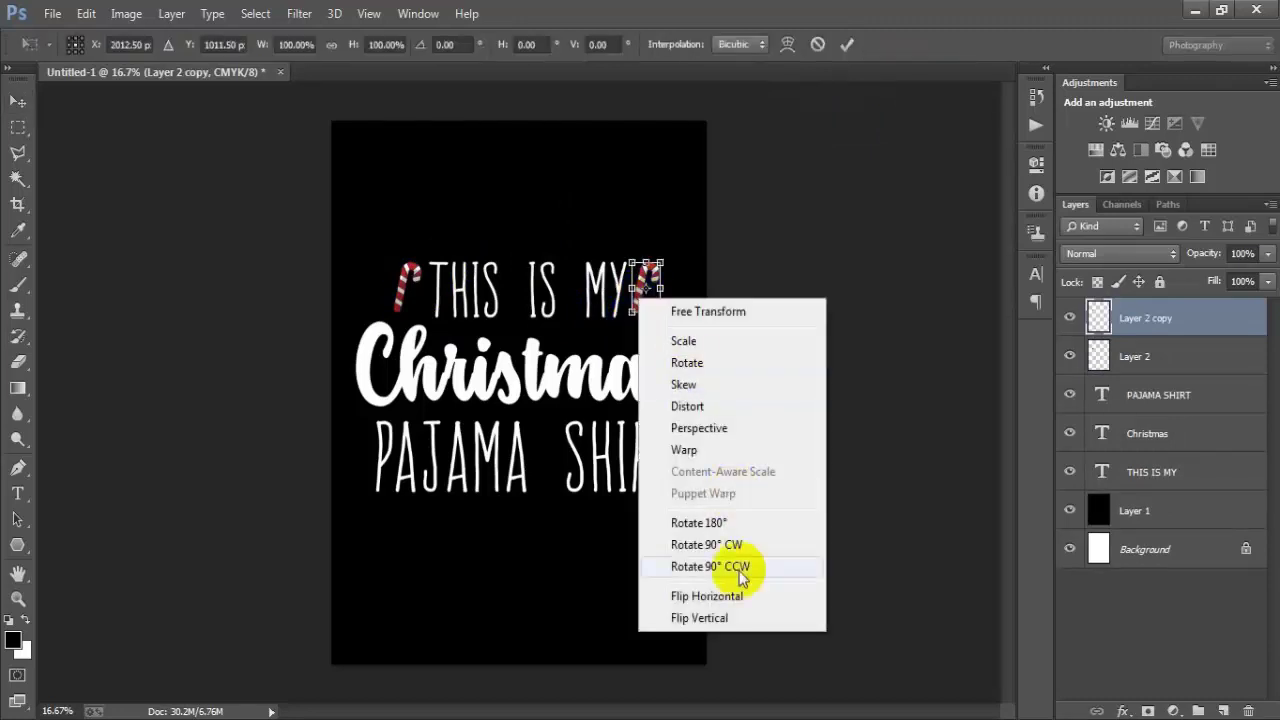
left_click(735, 595)
left_click(846, 44)
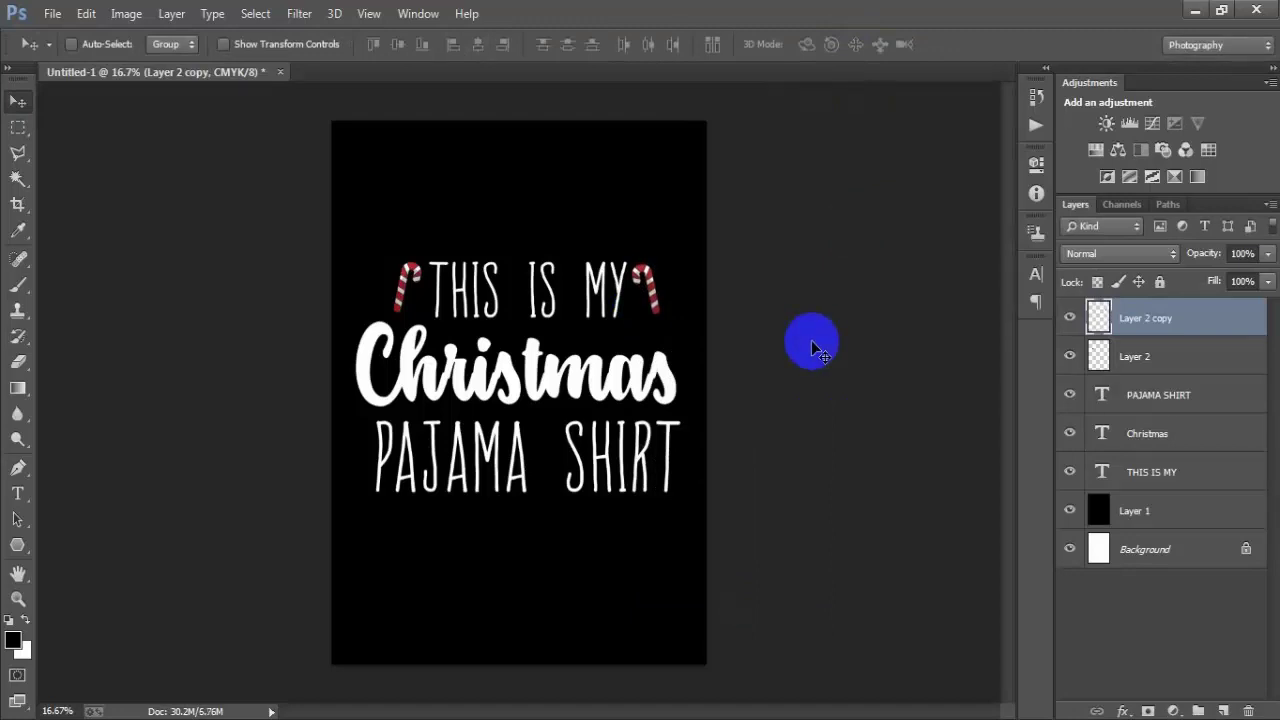
- Nudge the PAJAMA SHIRT line up slightly
left_click(1179, 446)
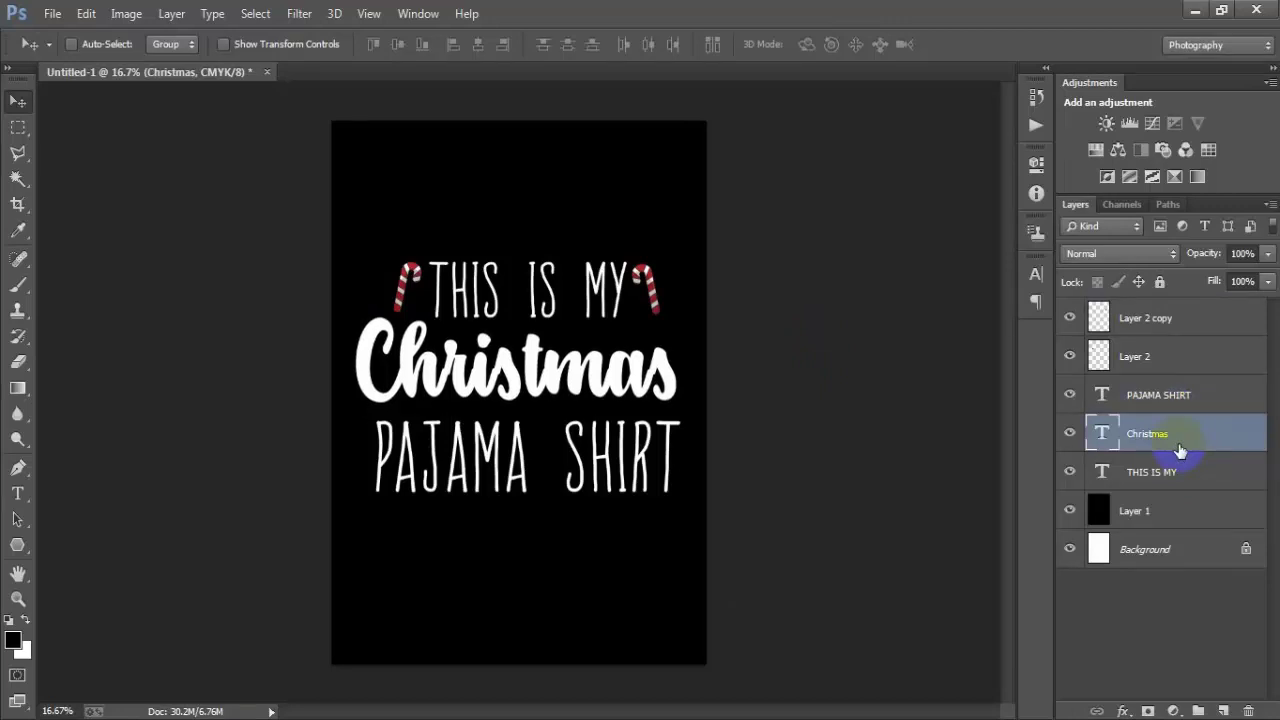
left_click(1178, 406)
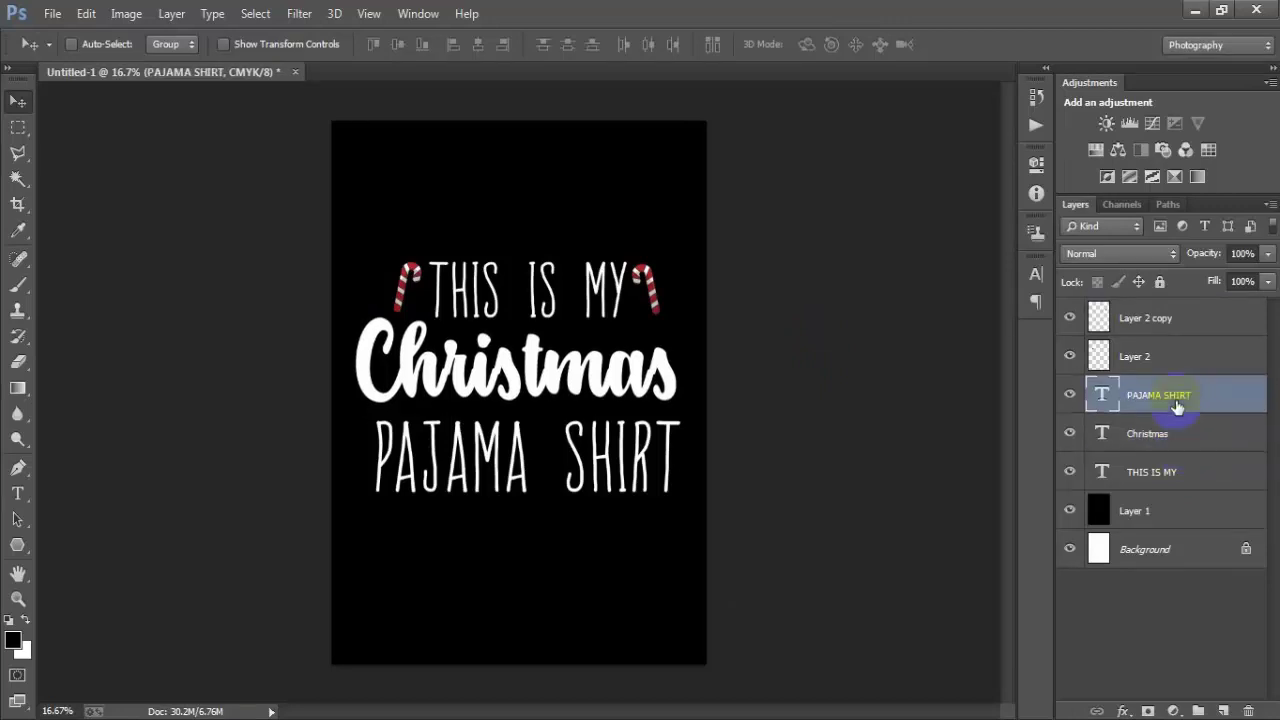
key("Up")
key("Up")
key("Up")
key("Up")
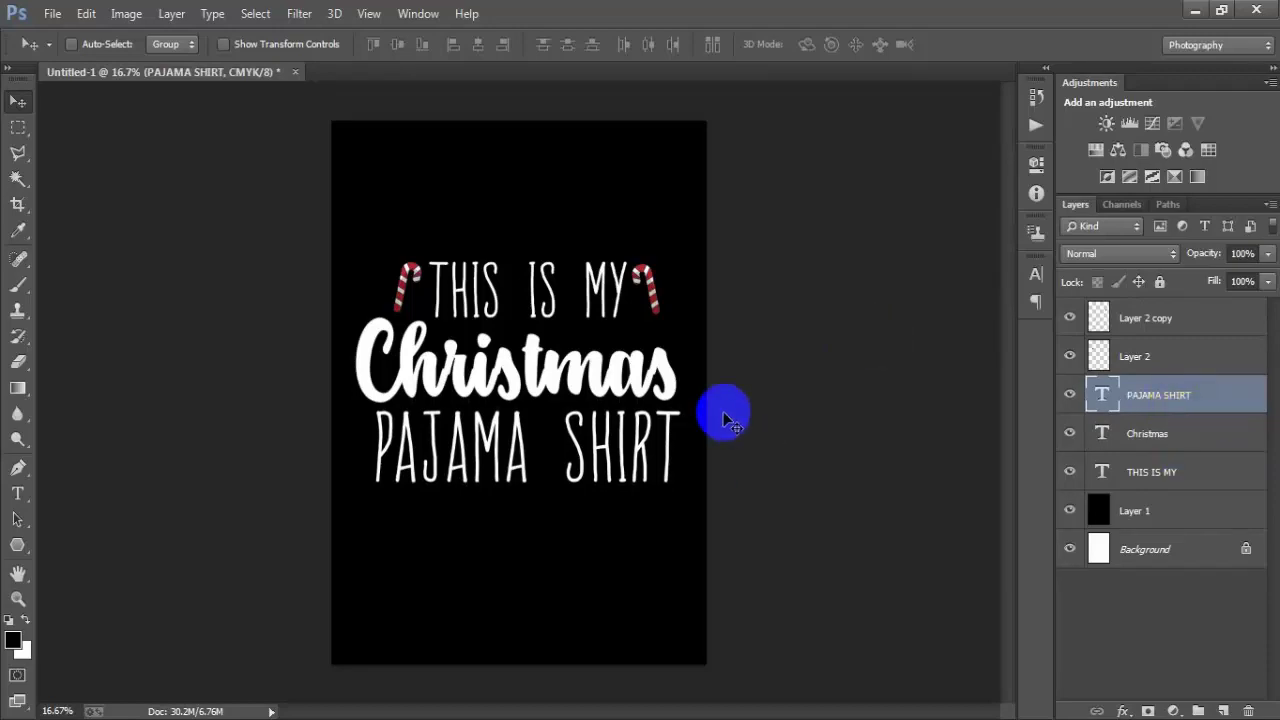
left_click(1140, 316)
left_click(52, 13)
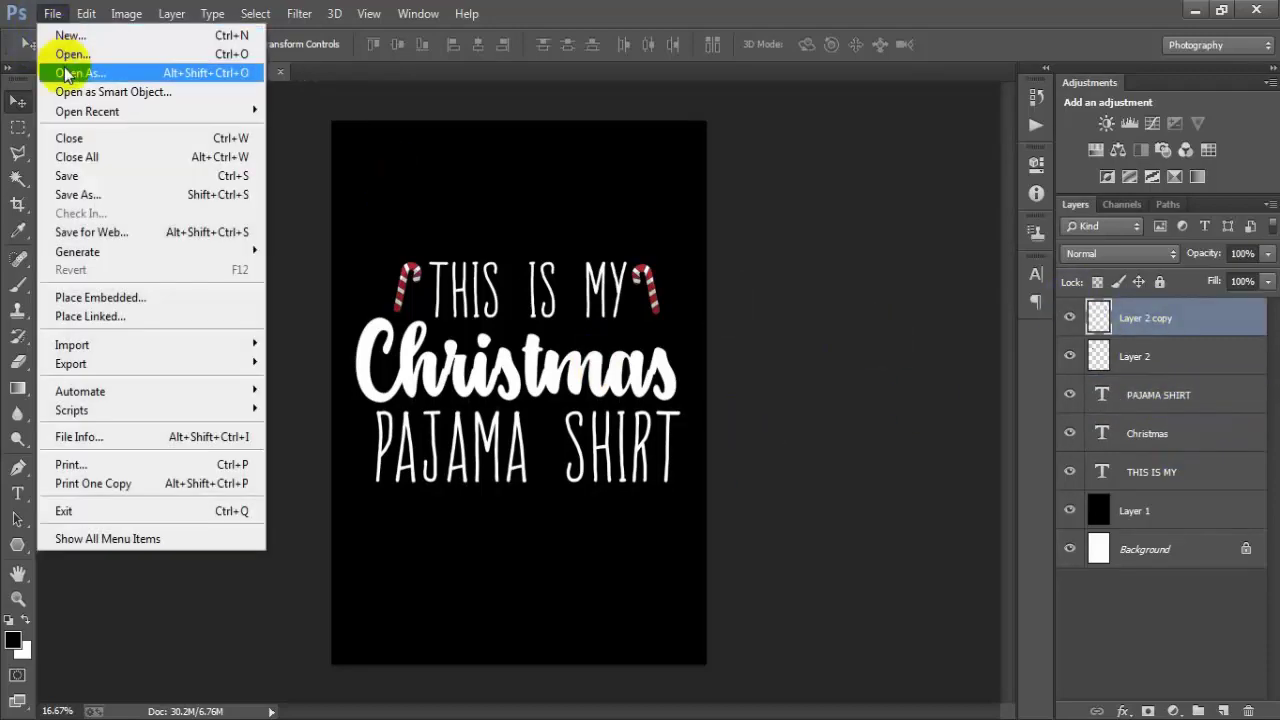
- Bring the Santa hat PNG in as Layer 3, close its tab, and set it above THIS IS MY
left_click(45, 54)
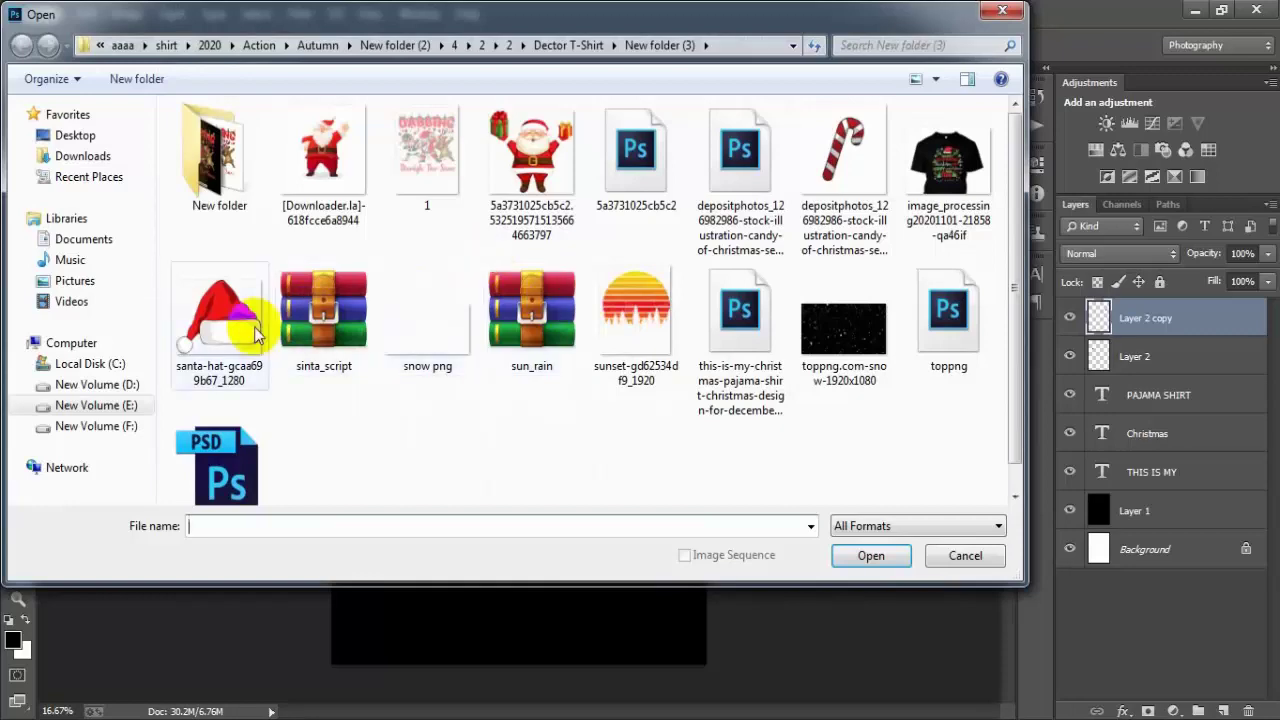
left_click(230, 318)
left_click(868, 556)
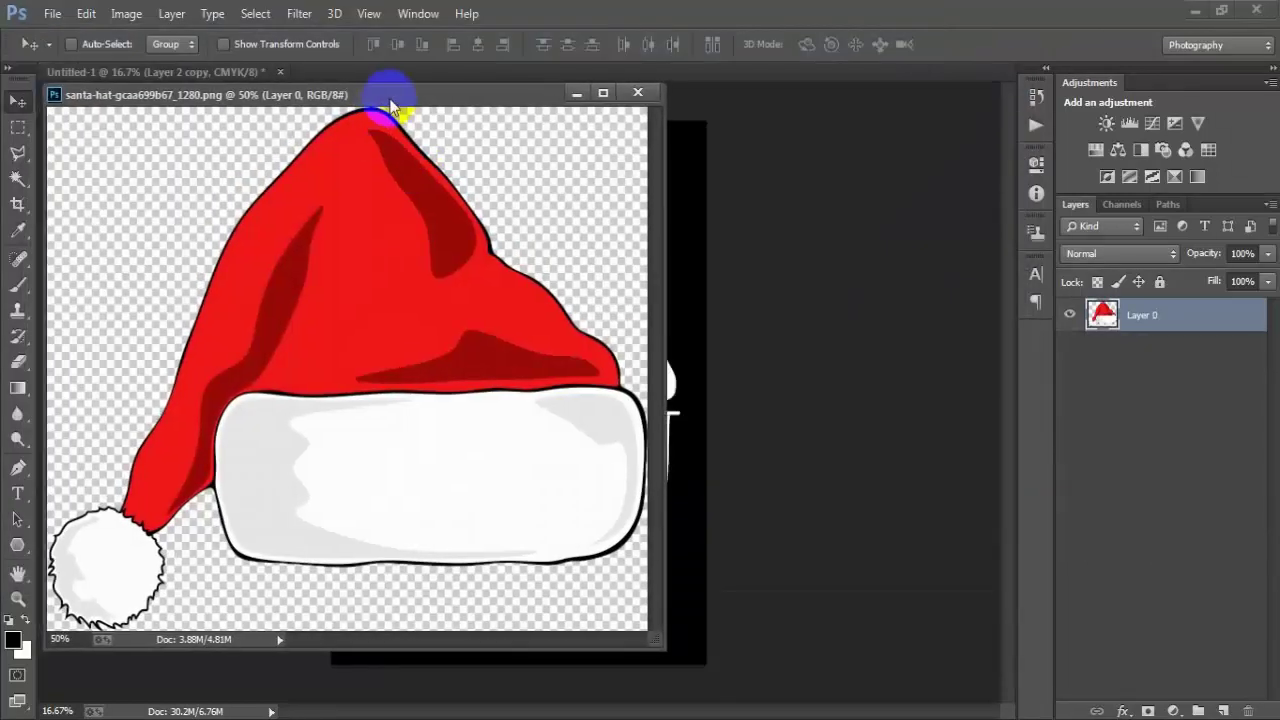
left_click_drag(386, 106, 555, 127)
left_click(234, 68)
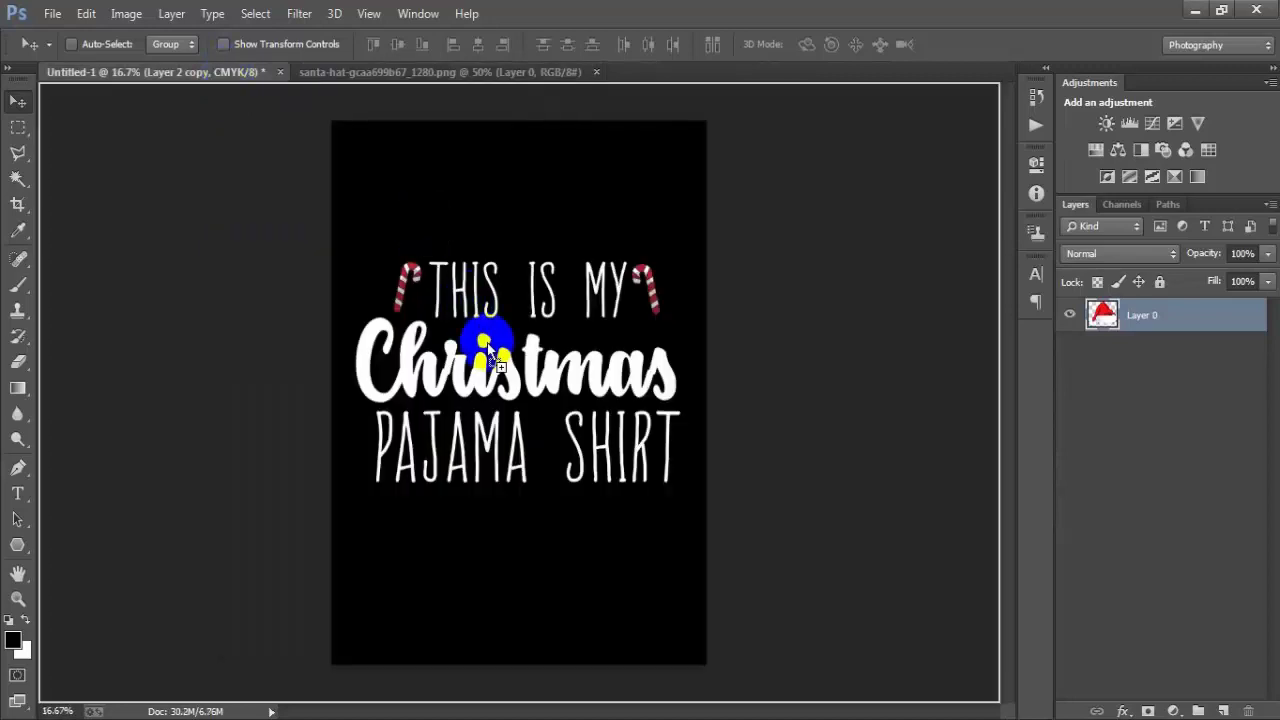
left_click_drag(229, 72, 490, 345)
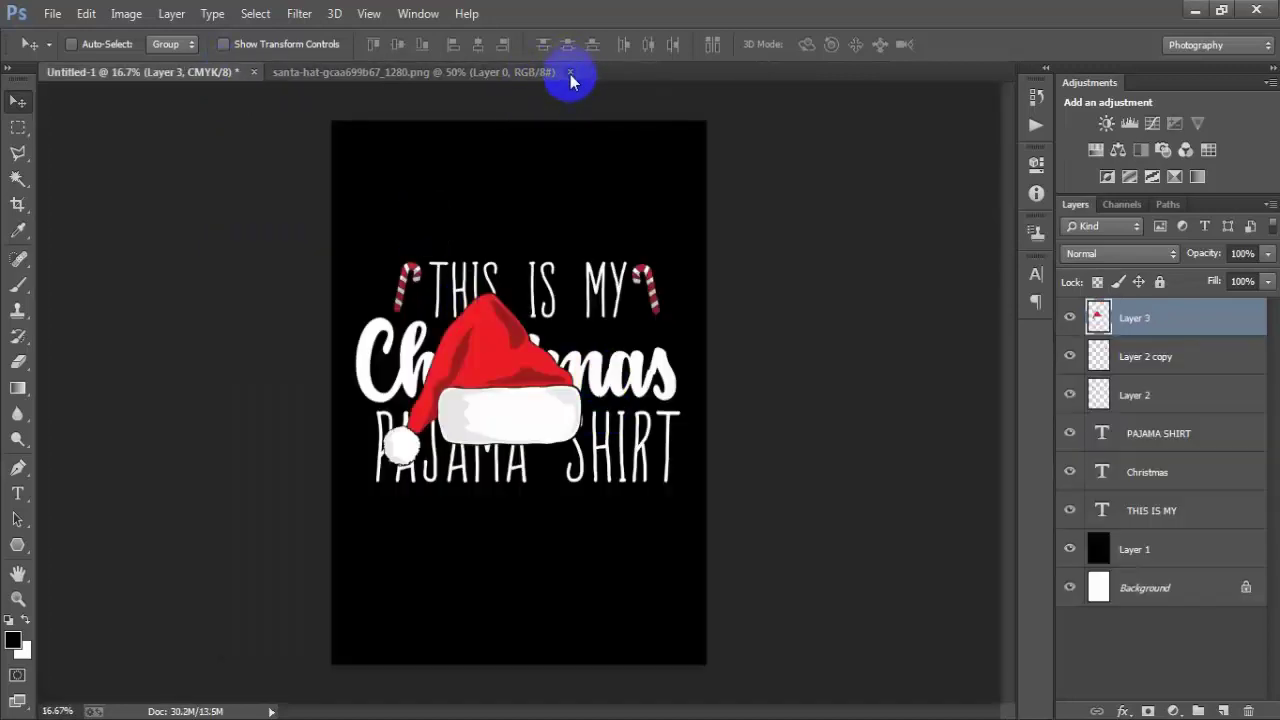
left_click(570, 73)
left_click_drag(531, 414, 538, 260)
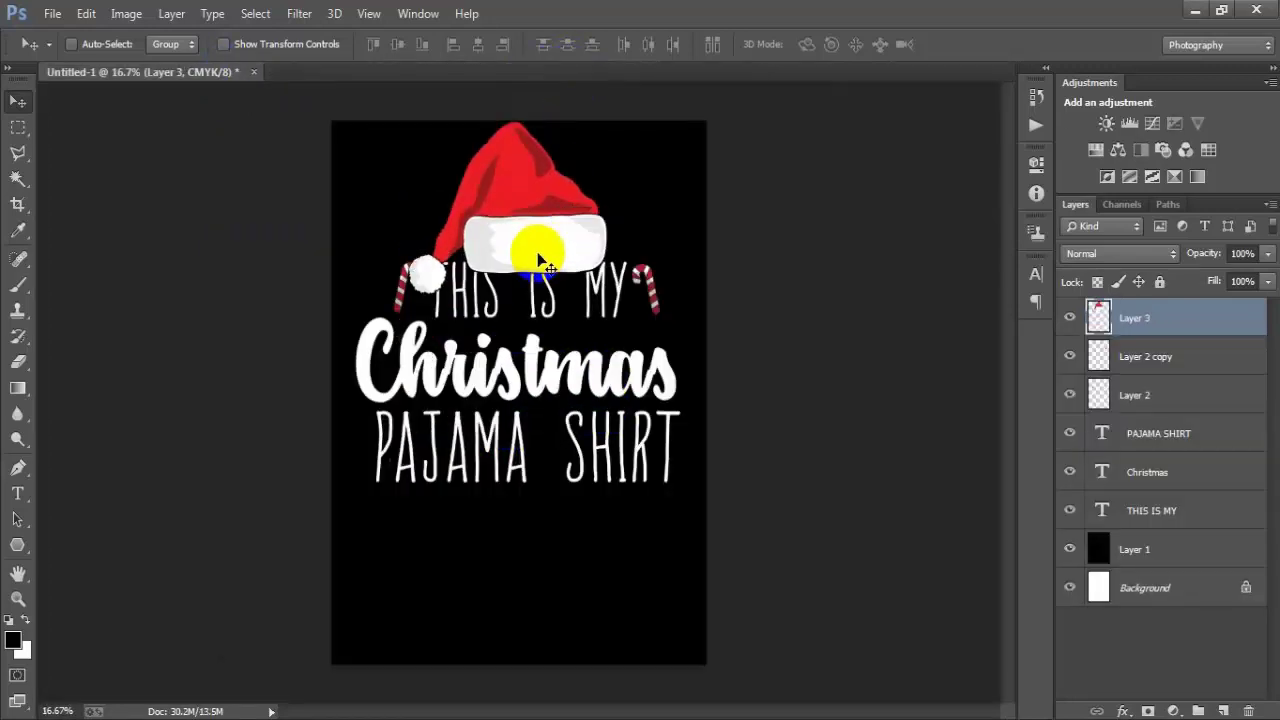
- Shrink and tilt the hat, shift the canes and text down, and lower the hat slightly
key("ctrl+t")
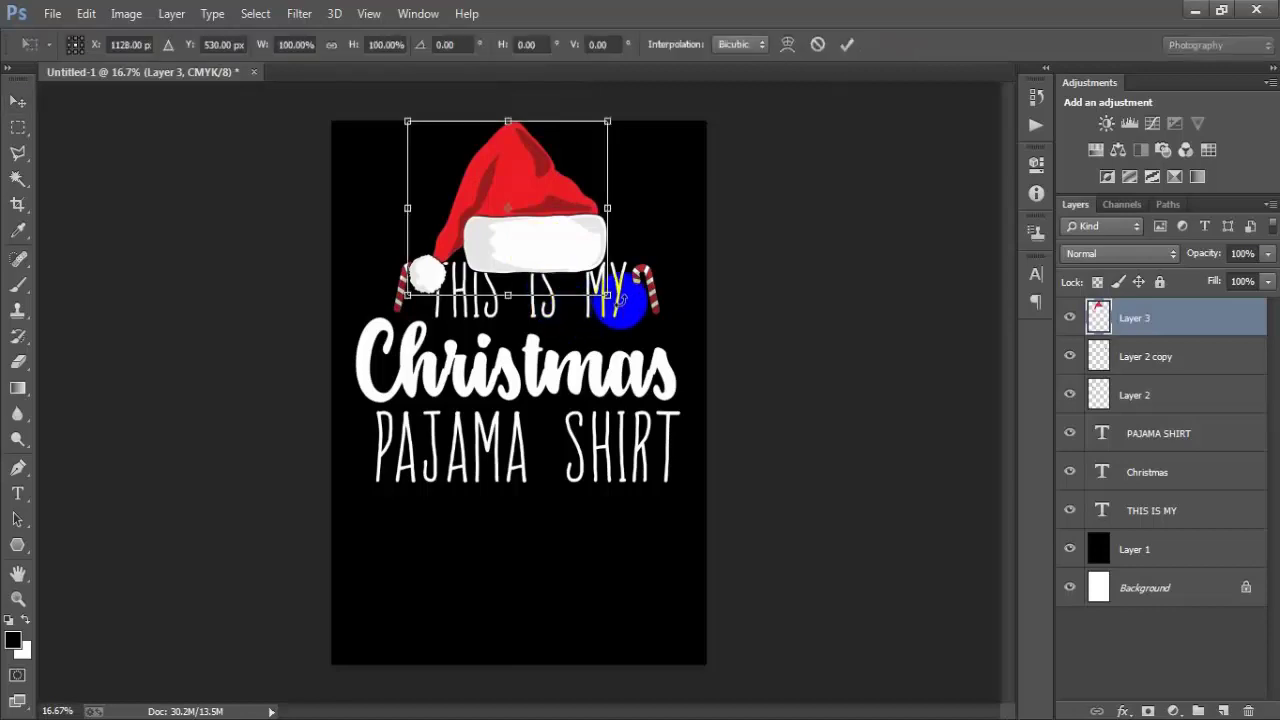
mouse_move(607, 297)
left_mouse_down()
mouse_move(588, 275)
mouse_move(600, 328)
left_mouse_up()
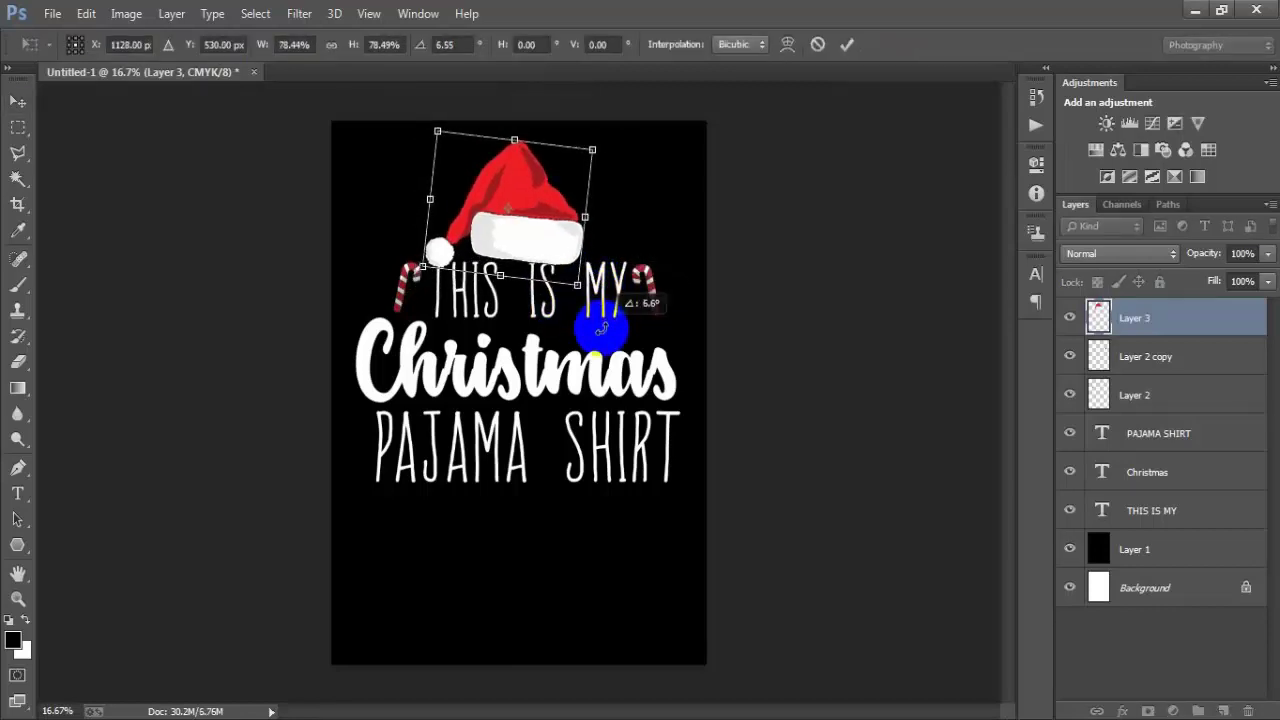
left_click(846, 44)
left_click(1164, 549, "shift")
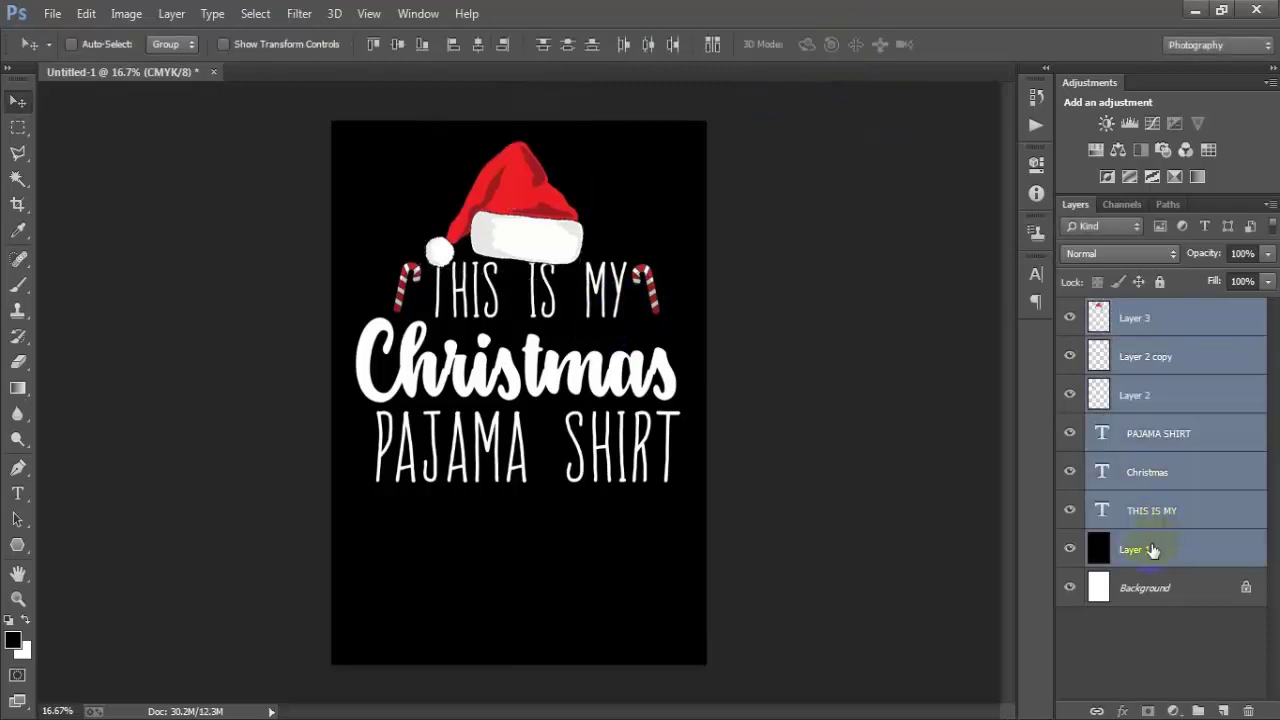
left_click(1152, 549, "ctrl")
left_click(1149, 319, "ctrl")
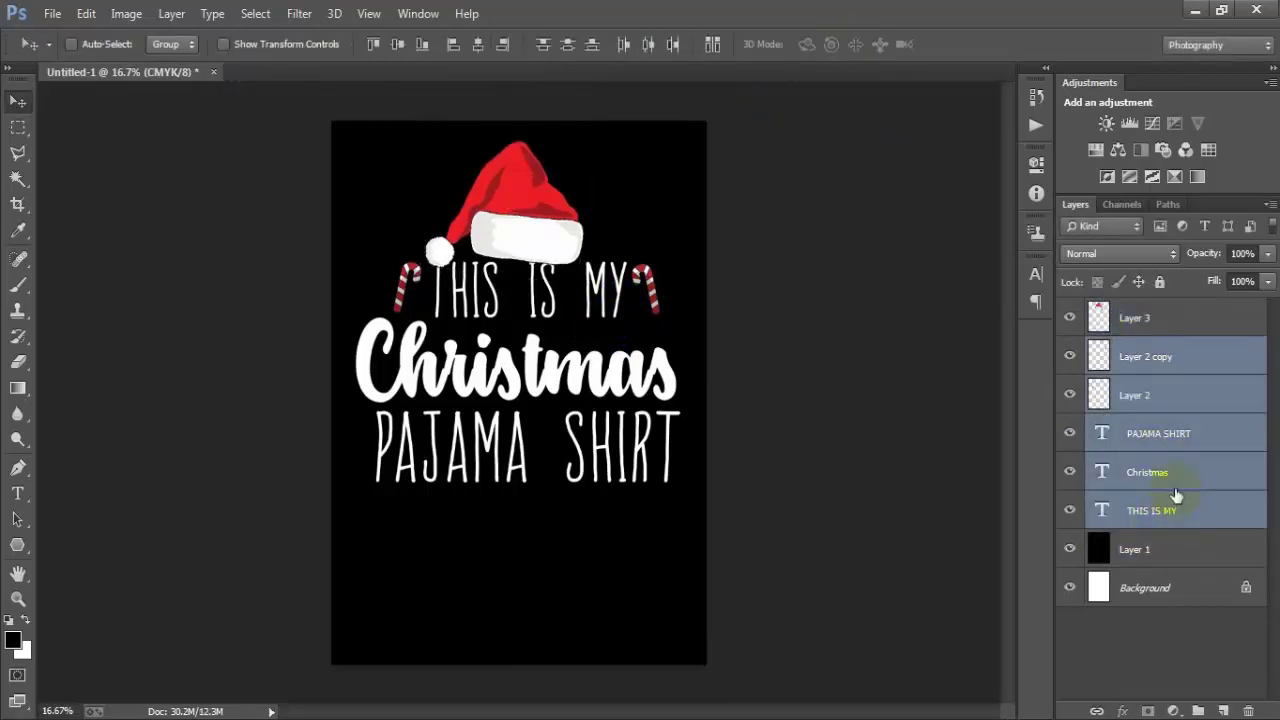
key("shift+Down")
key("shift+Down")
key("shift+Down")
key("shift+Down")
key("shift+Down")
key("shift+Down")
key("shift+Down")
key("shift+Down")
key("shift+Down")
key("shift+Down")
key("shift+Down")
key("shift+Down")
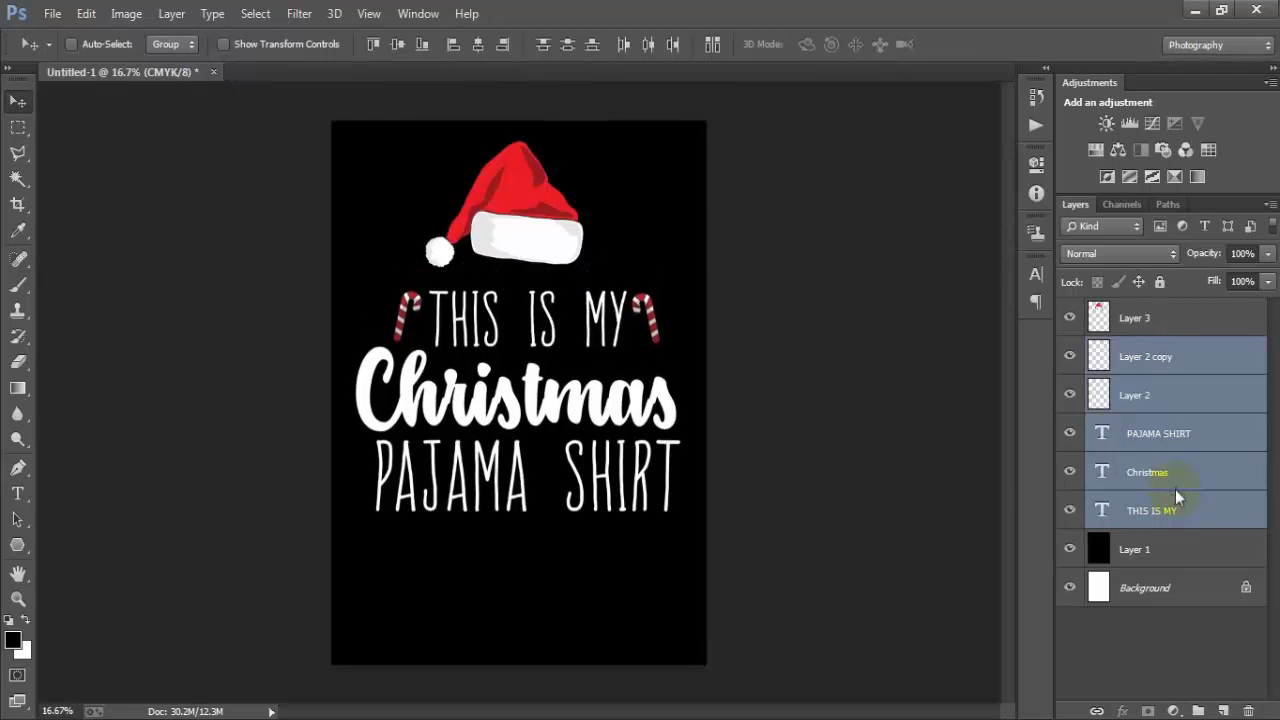
left_click(1128, 317)
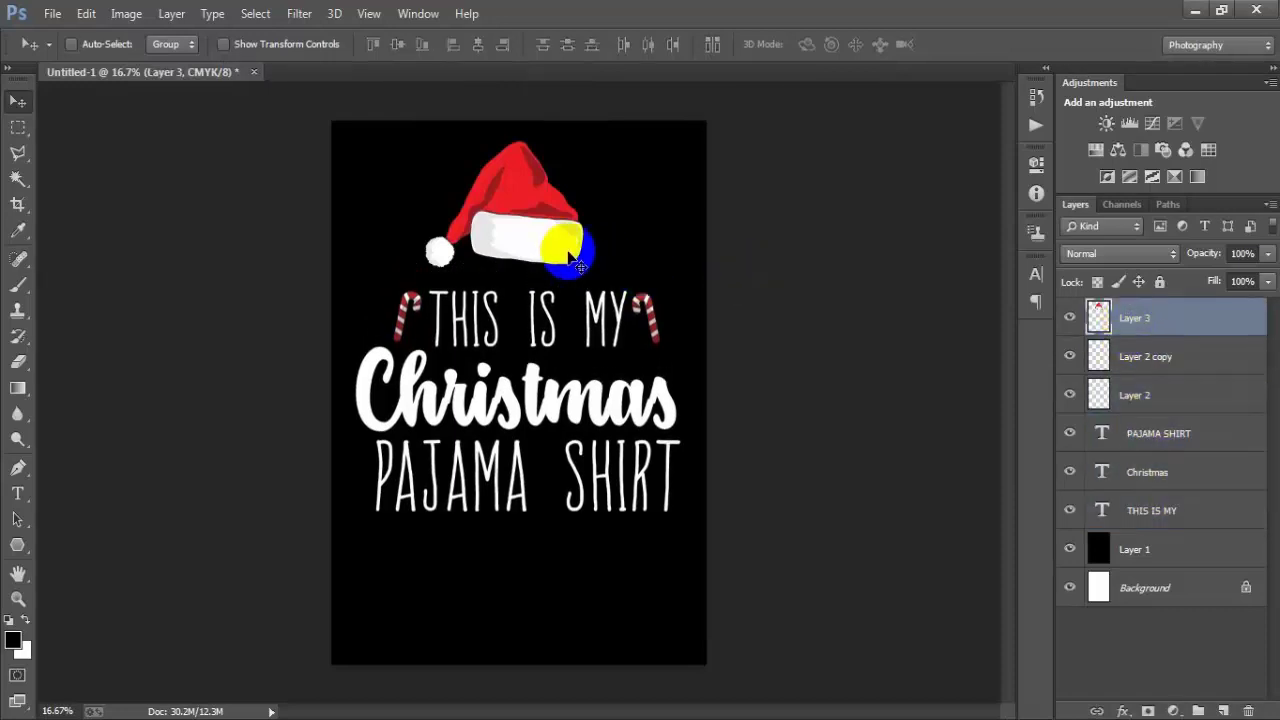
left_click_drag(578, 263, 575, 276)
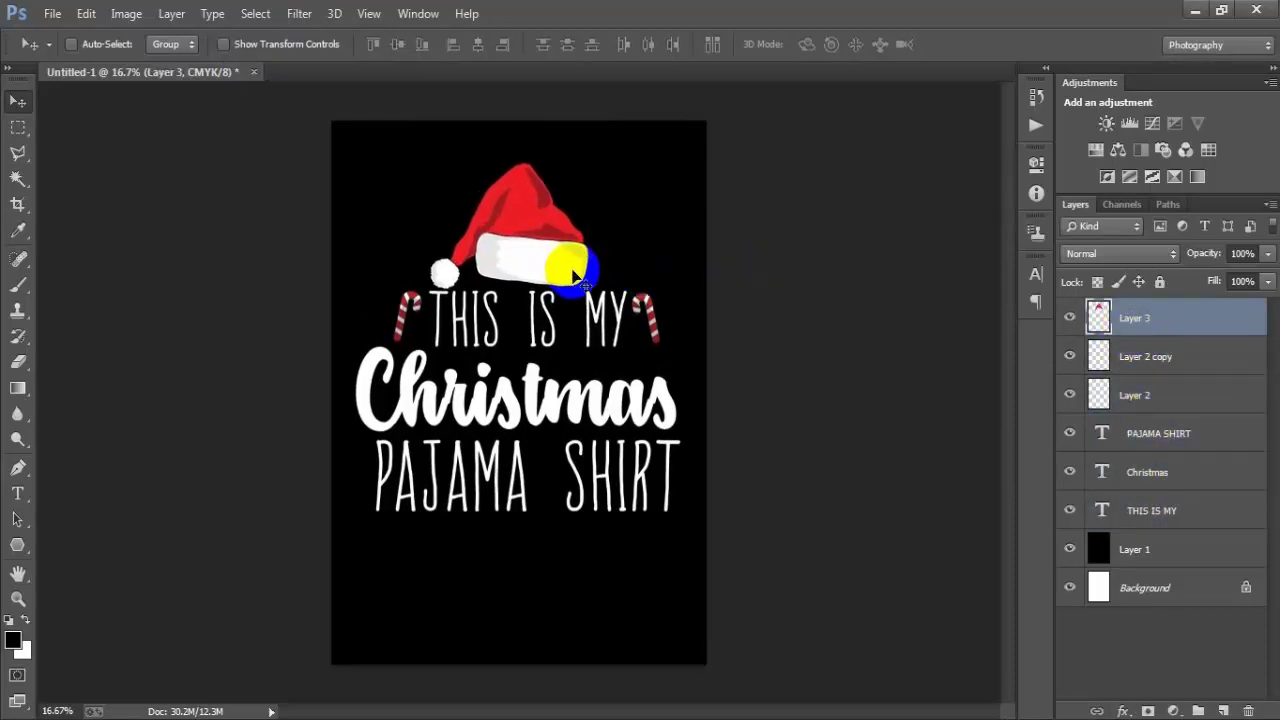
- Enlarge the hat to about 106%, tilt it 2.5°, and centre it horizontally on the canvas
key("ctrl+t")
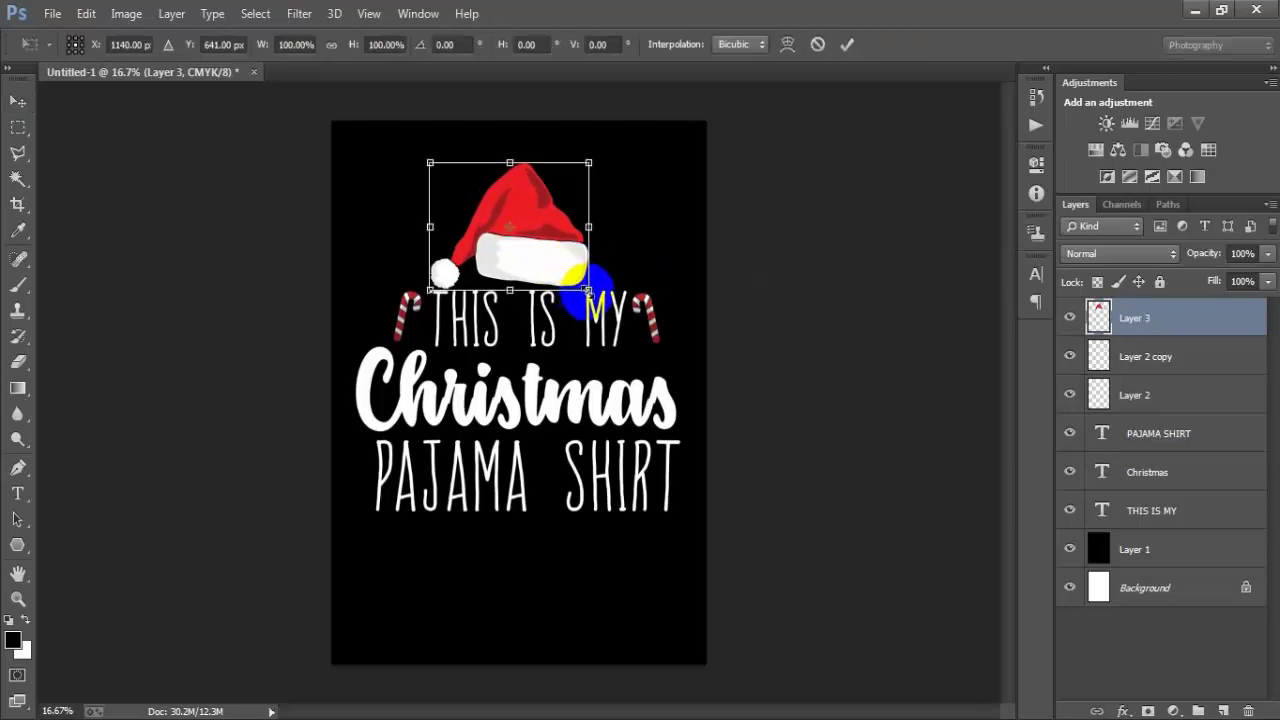
left_click_drag(588, 290, 600, 337)
left_click(846, 46)
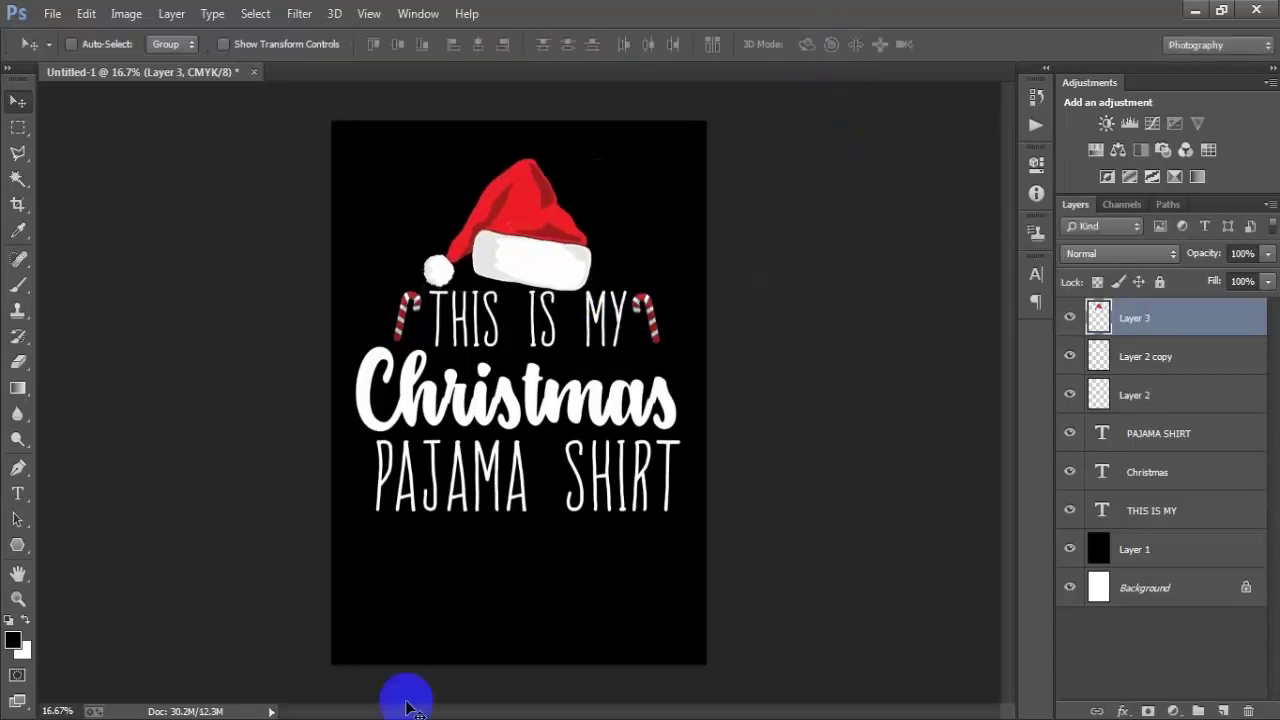
left_click(1183, 593, "ctrl")
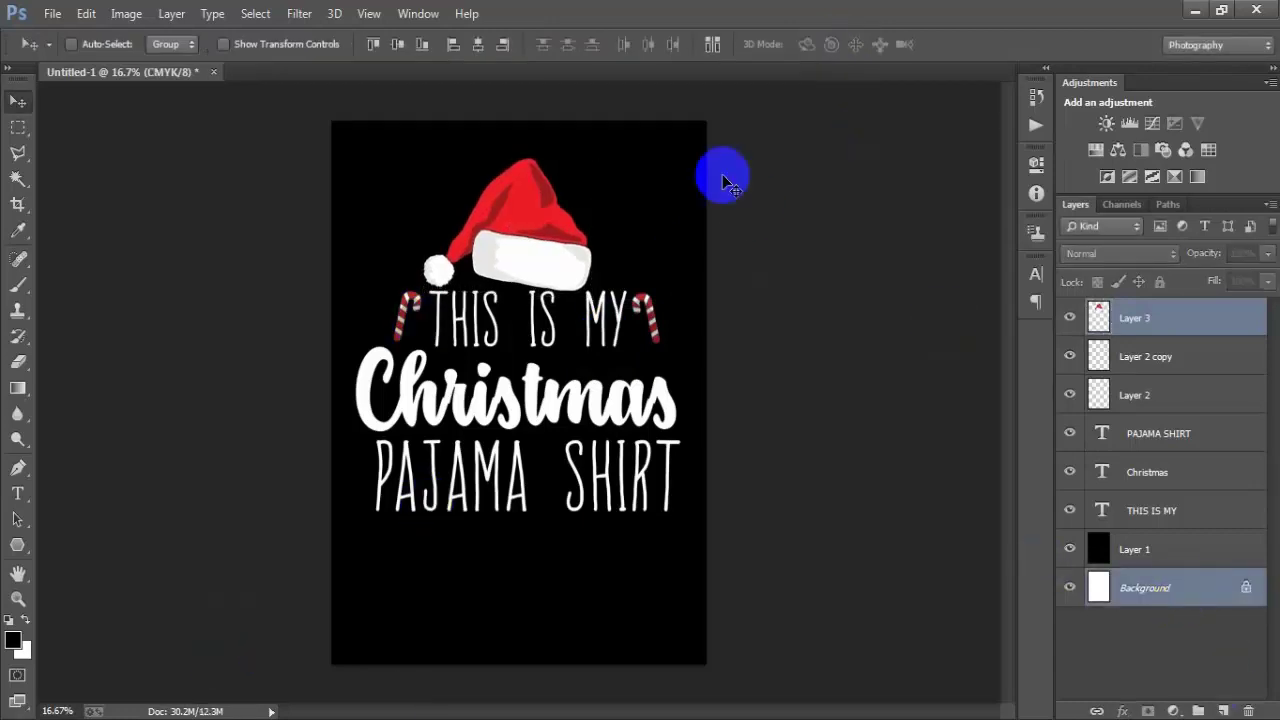
left_click(478, 44)
- Nudge the Santa hat left and open the pajama-shirt EPS with default rasterize settings
left_click(1135, 318)
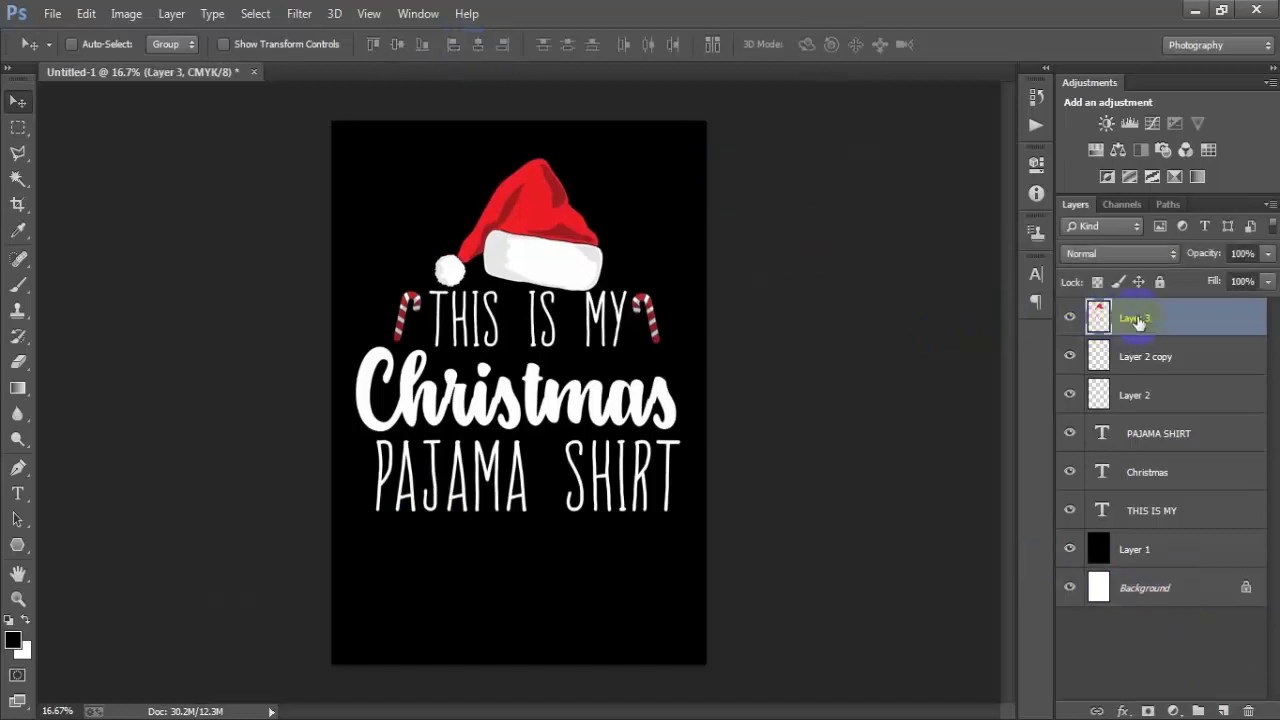
key("shift+Left")
key("shift+Left")
key("shift+Left")
key("shift+Left")
key("shift+Left")
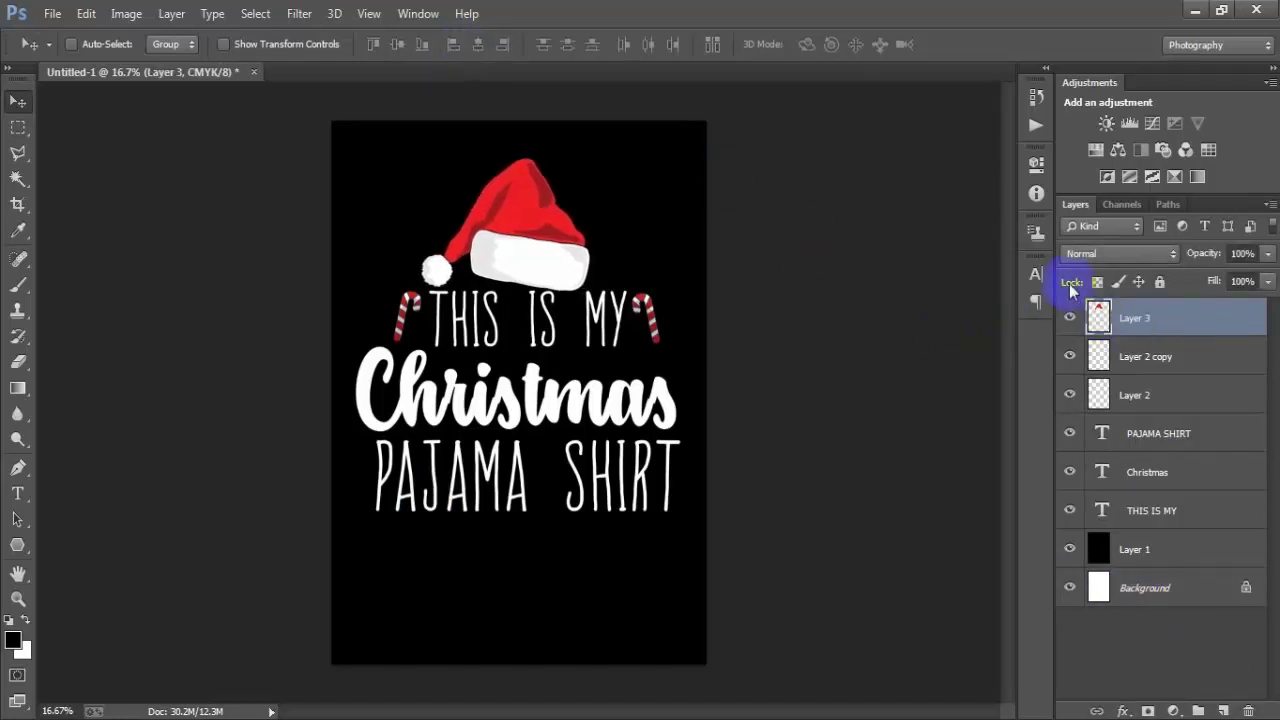
left_click(52, 14)
left_click(57, 47)
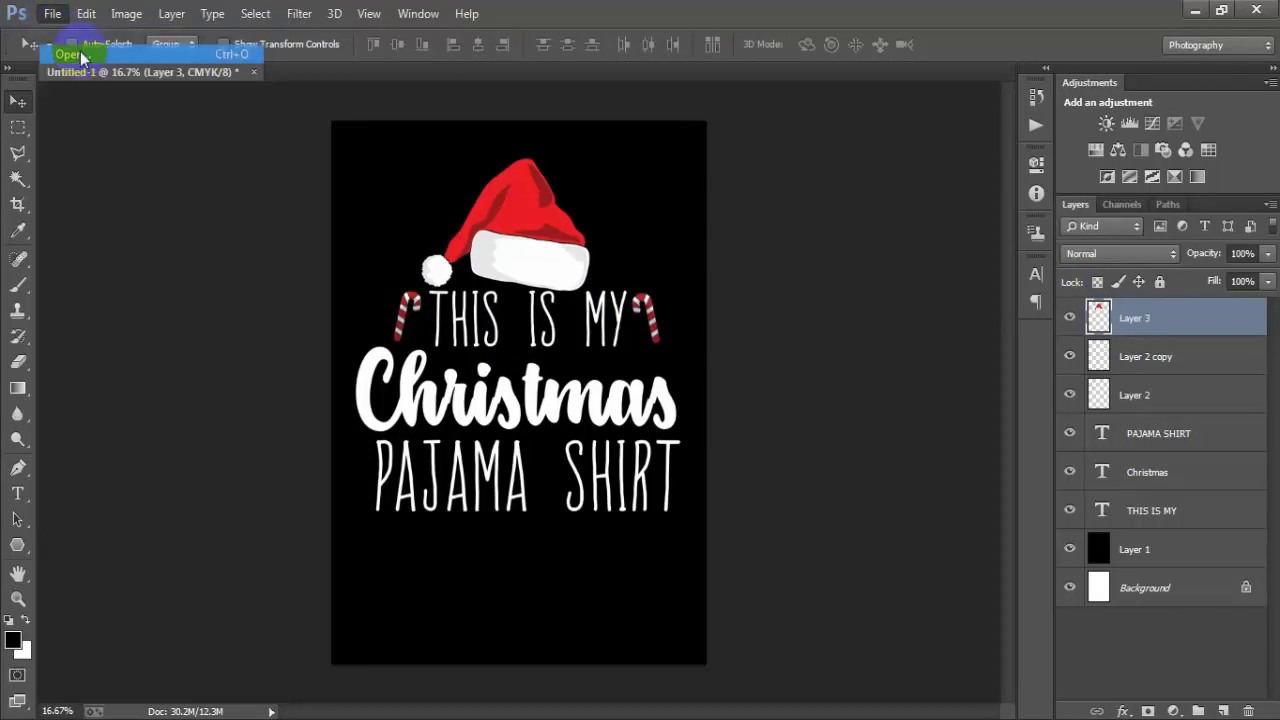
left_click(740, 320)
left_click(871, 555)
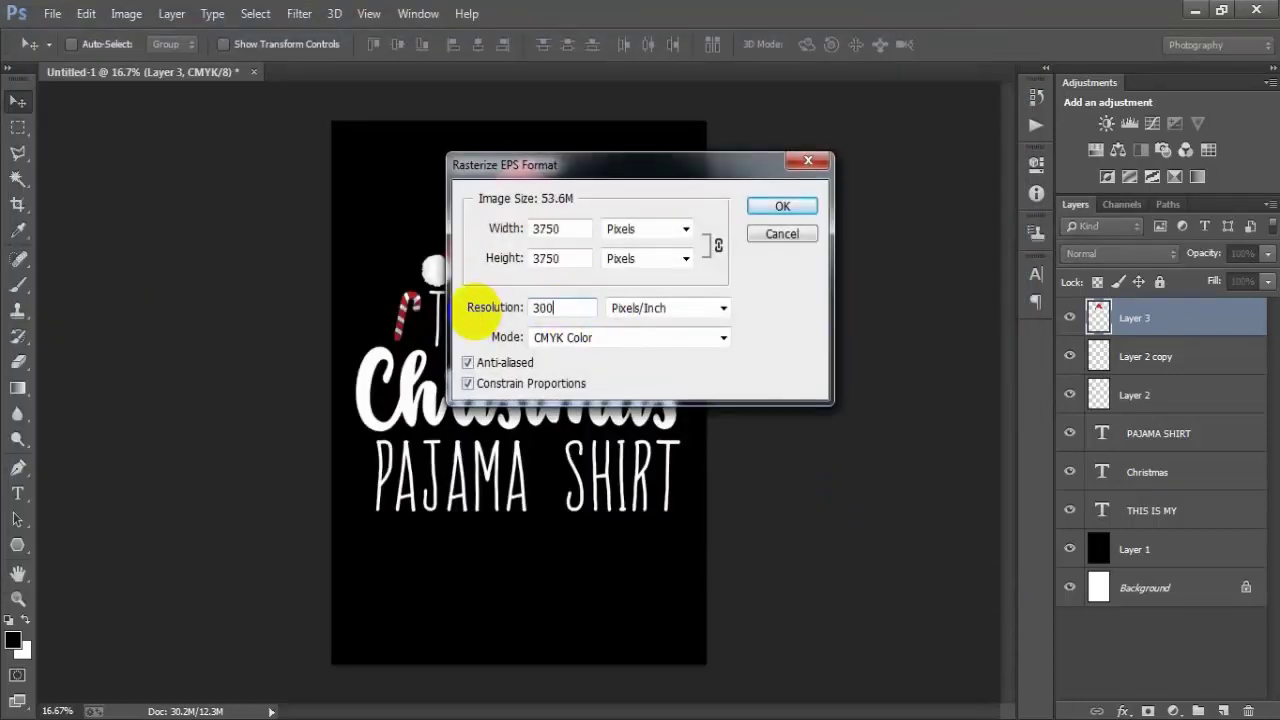
key("Return")
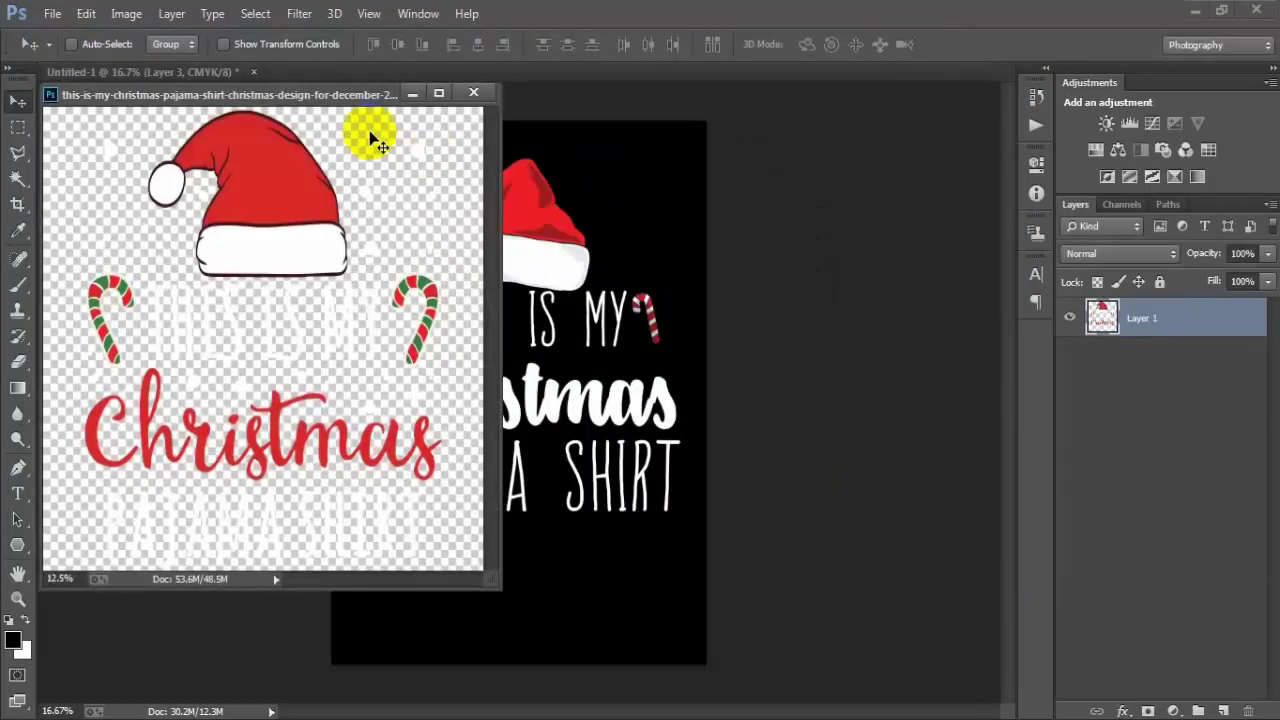
- Dock and shift the reference design, then close it without saving
mouse_move(371, 100)
left_mouse_down()
mouse_move(543, 86)
mouse_move(520, 75)
left_mouse_up()
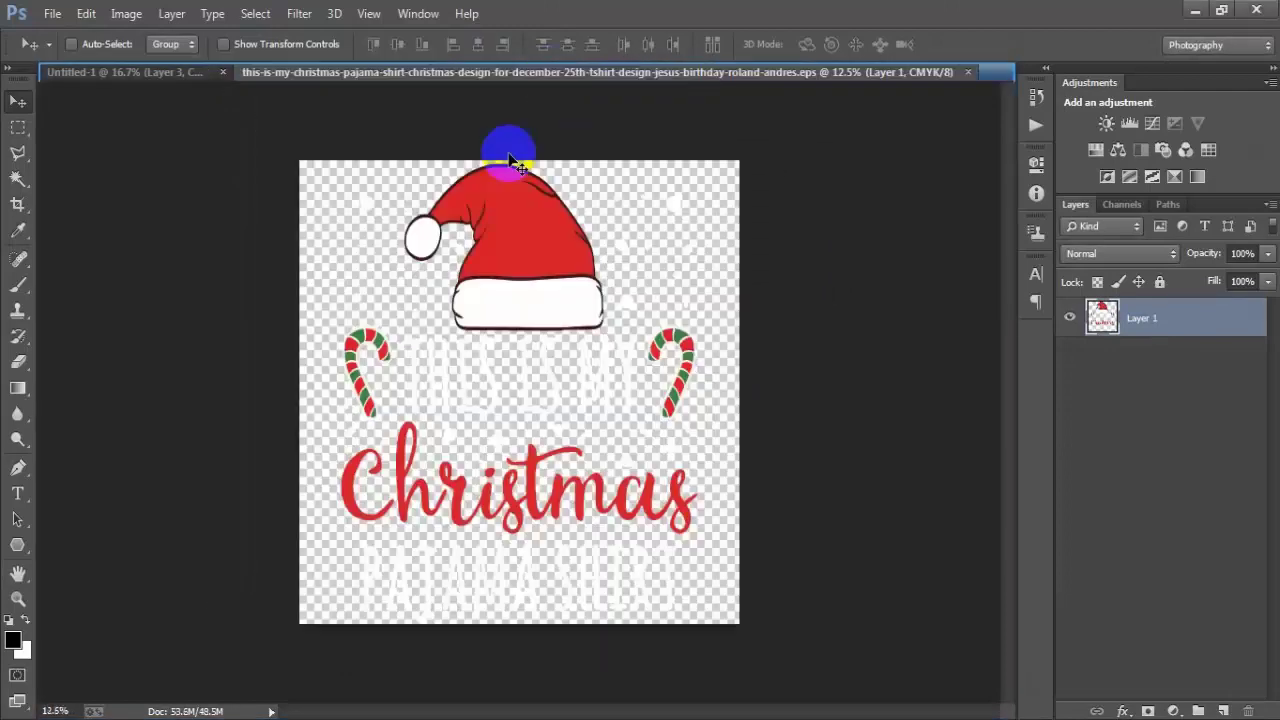
mouse_move(523, 363)
left_mouse_down()
mouse_move(333, 213)
mouse_move(469, 307)
mouse_move(458, 311)
left_mouse_up()
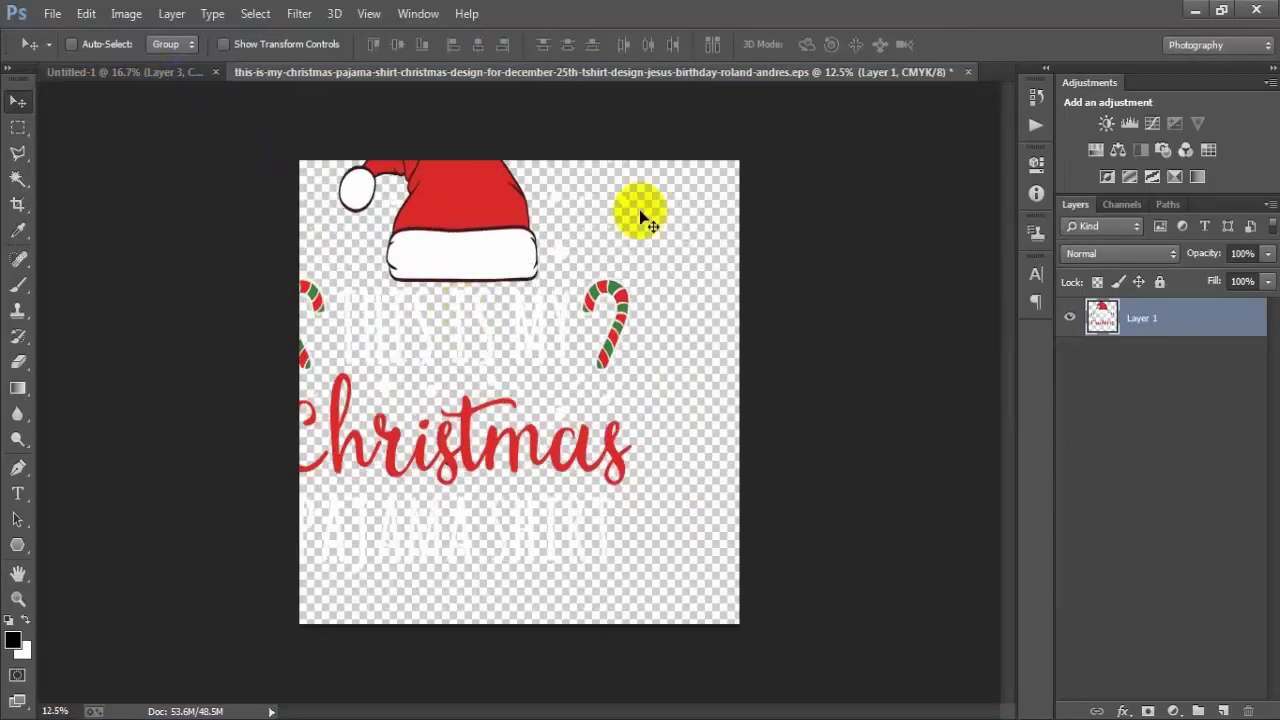
left_click(968, 72)
left_click(648, 288)
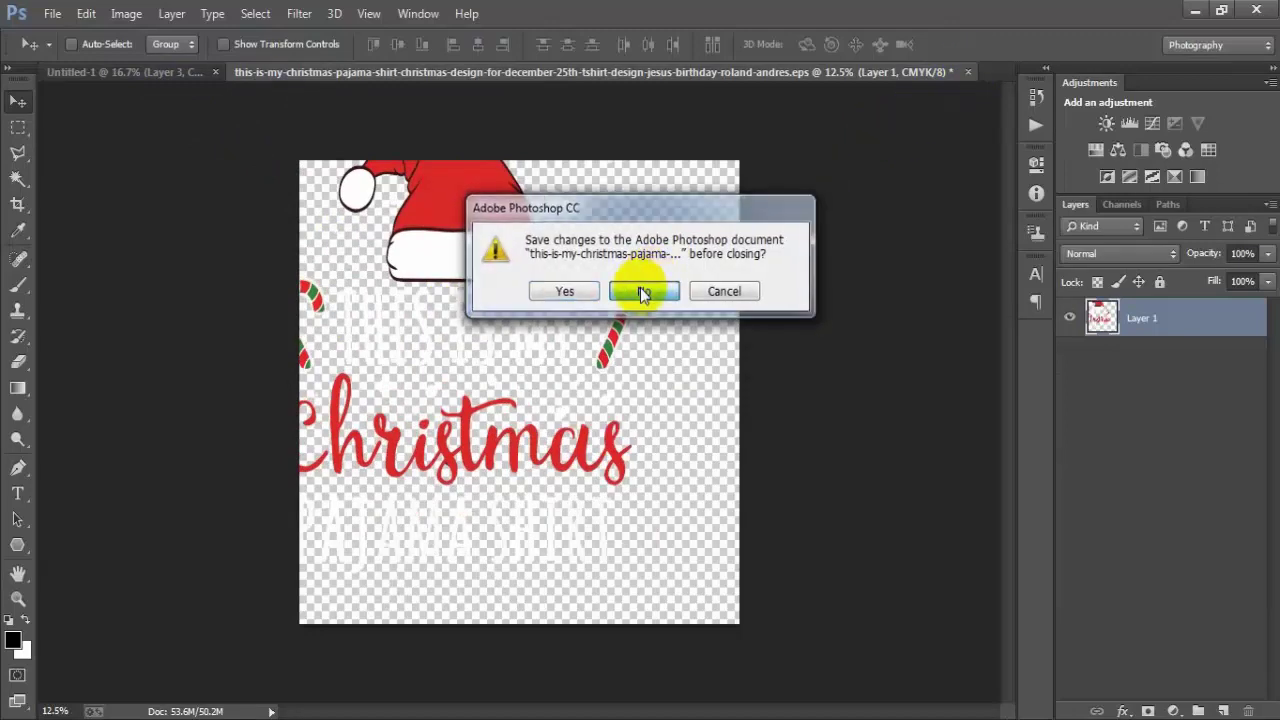
- Open toppng.eps, accept the rasterize settings, and drag the snowflakes into the poster as Layer 4
left_click(45, 14)
left_click(52, 45)
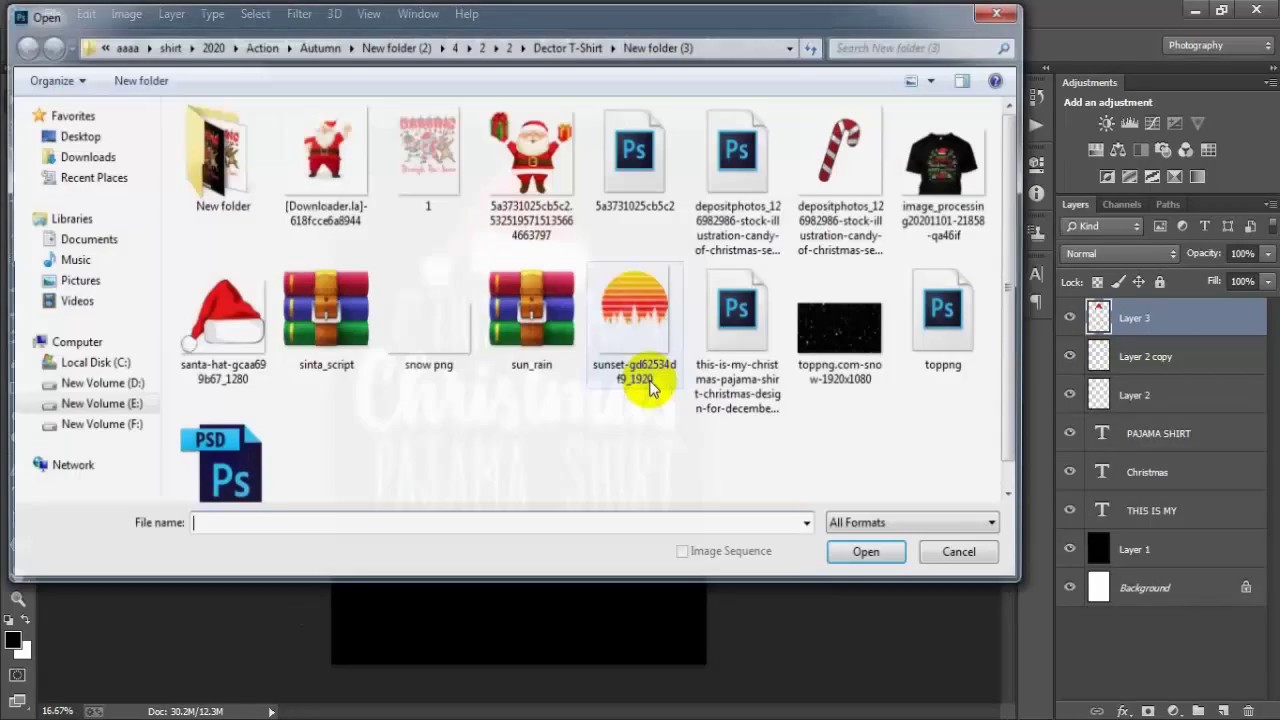
left_click(935, 335)
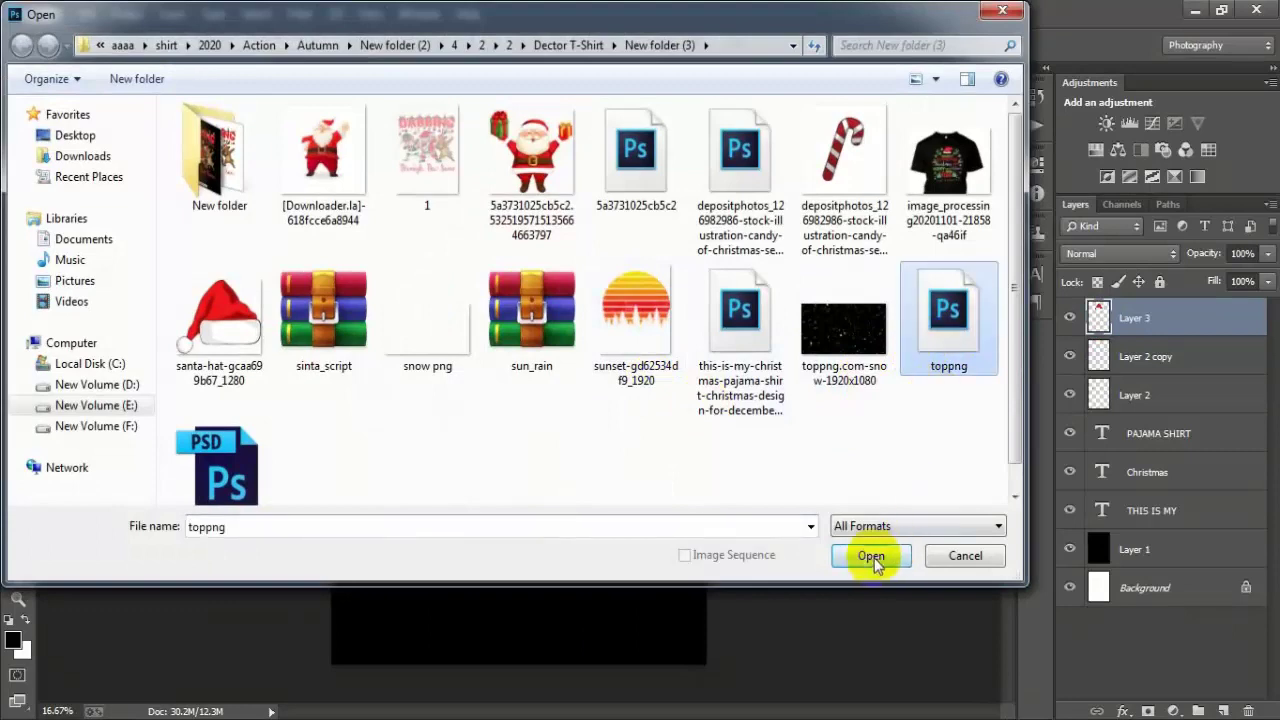
left_click(871, 556)
double_click(526, 309)
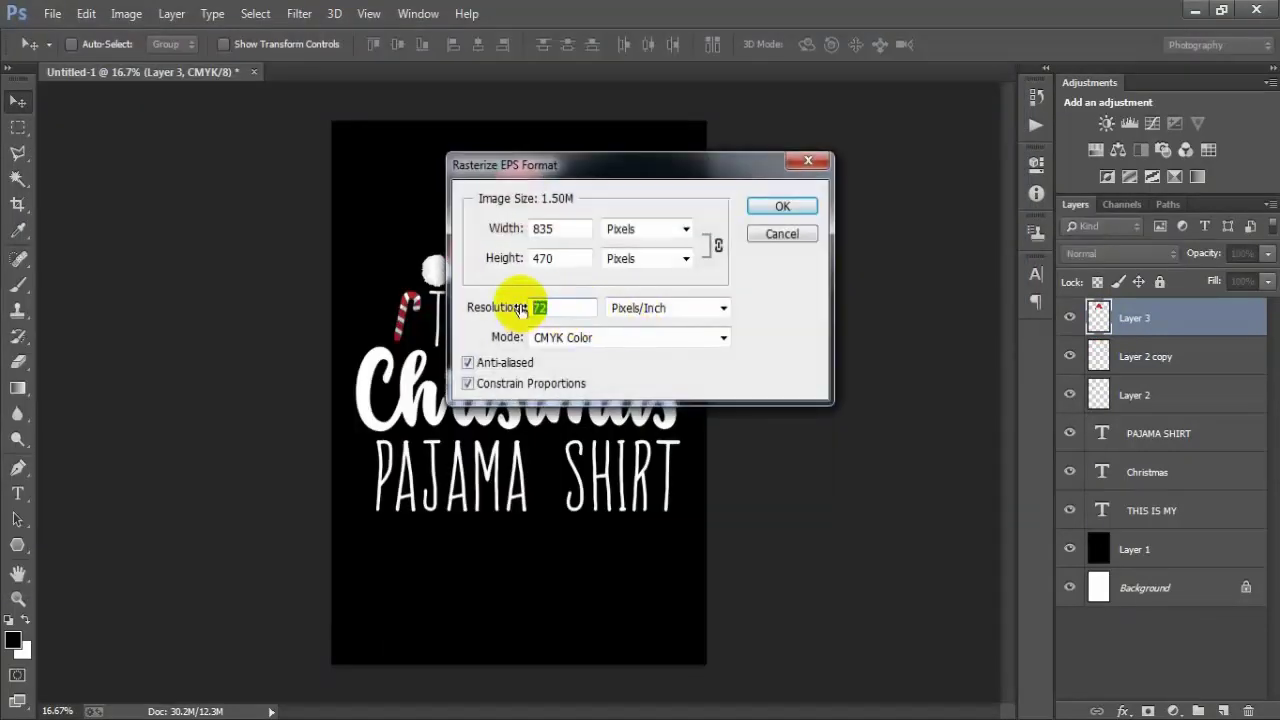
key("Return")
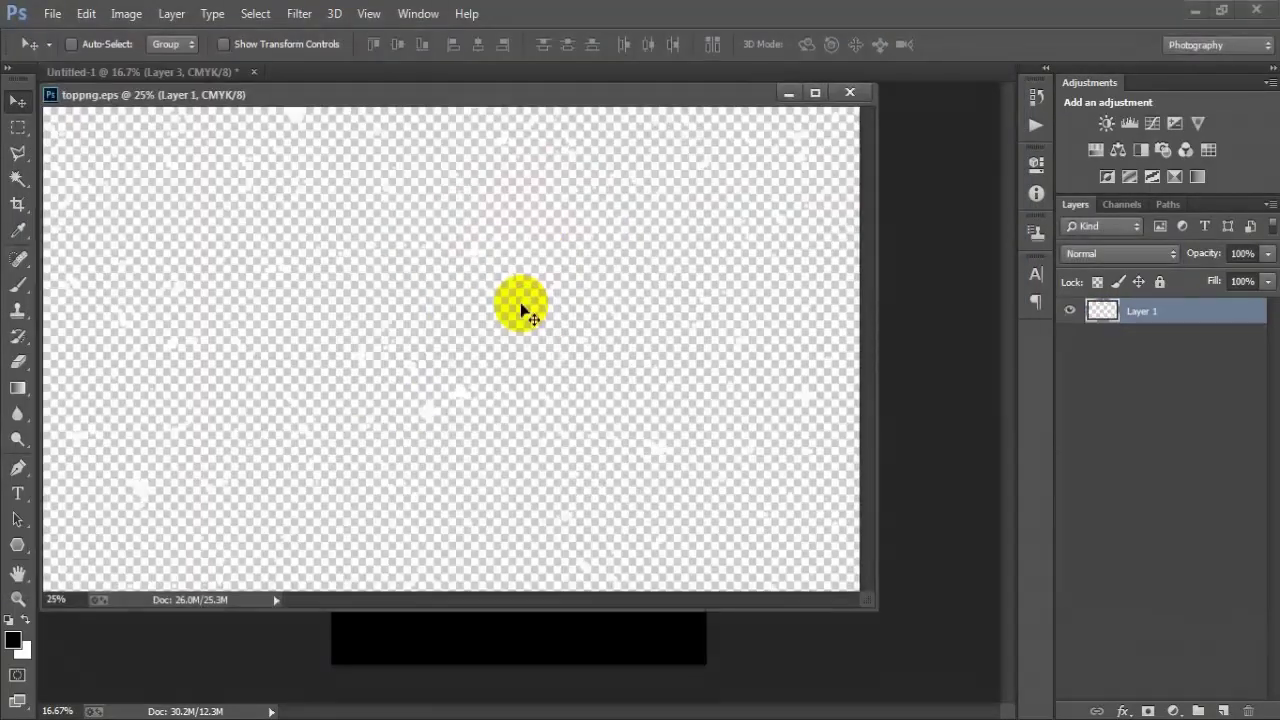
mouse_move(517, 72)
left_mouse_down()
mouse_move(572, 90)
mouse_move(571, 78)
left_mouse_up()
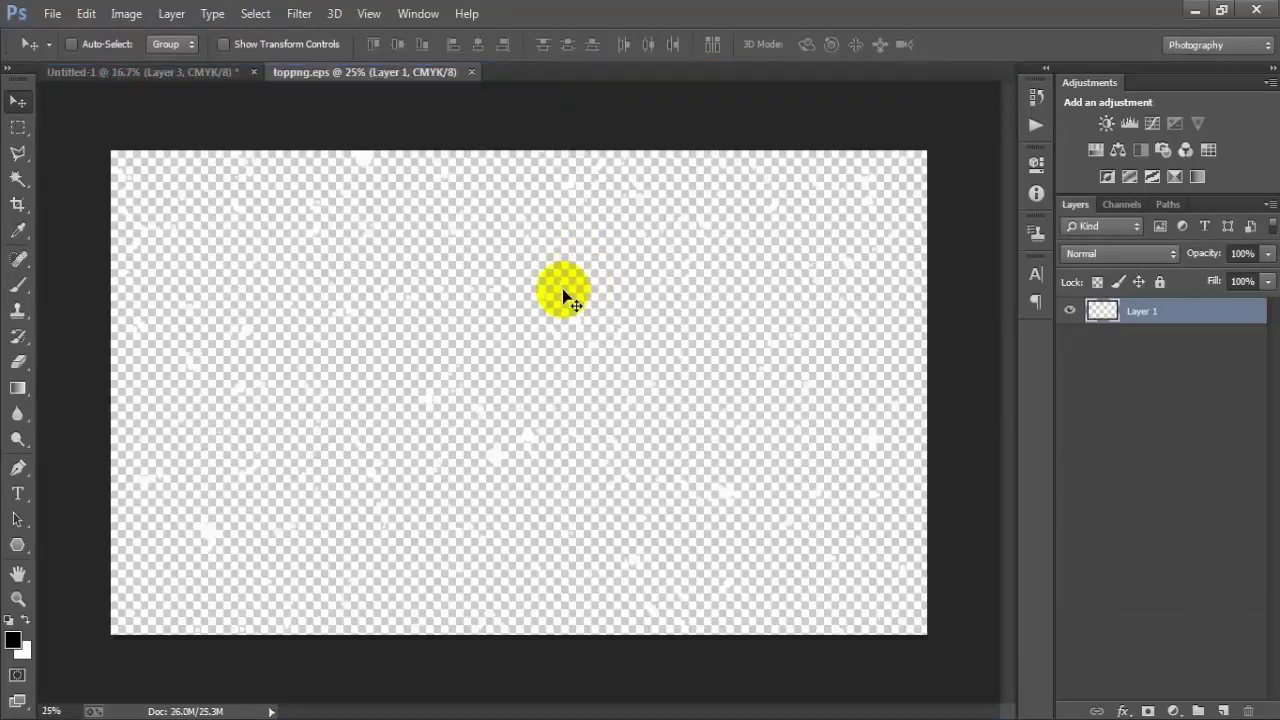
mouse_move(563, 294)
left_mouse_down()
mouse_move(252, 96)
mouse_move(635, 450)
mouse_move(620, 421)
left_mouse_up()
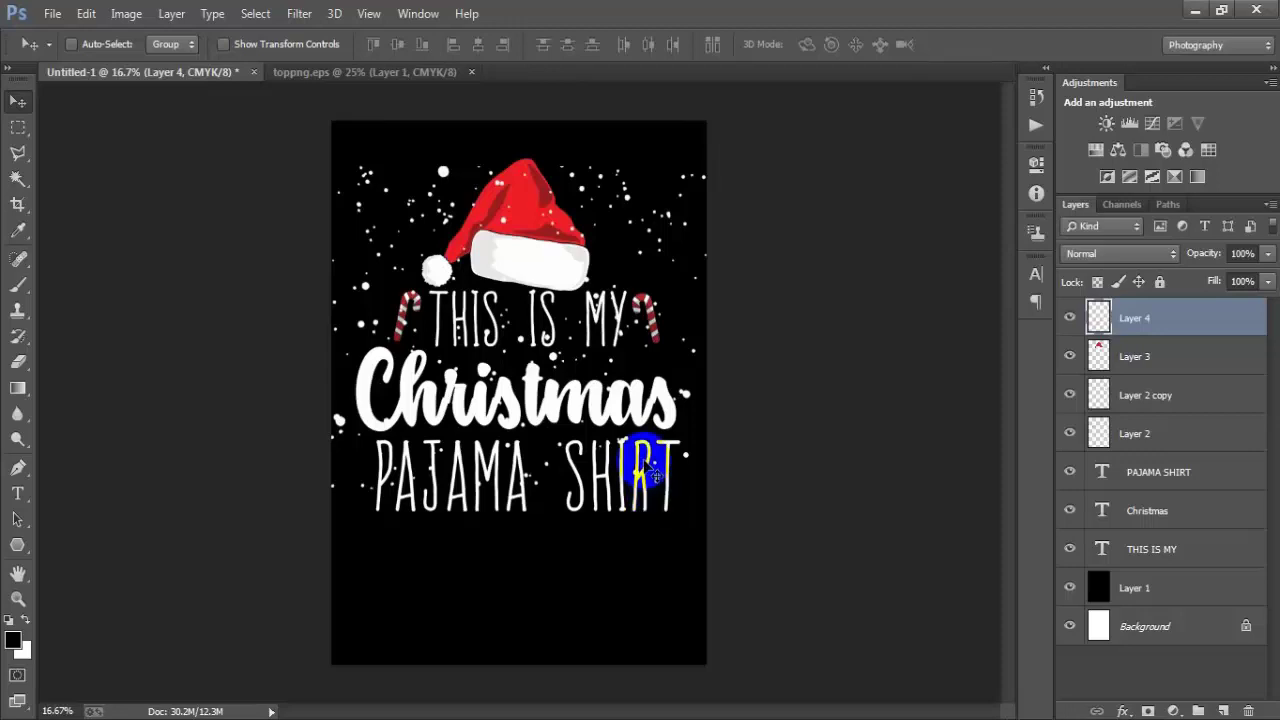
- Shrink and reposition the snow layer with Free Transform
left_click_drag(652, 470, 640, 470)
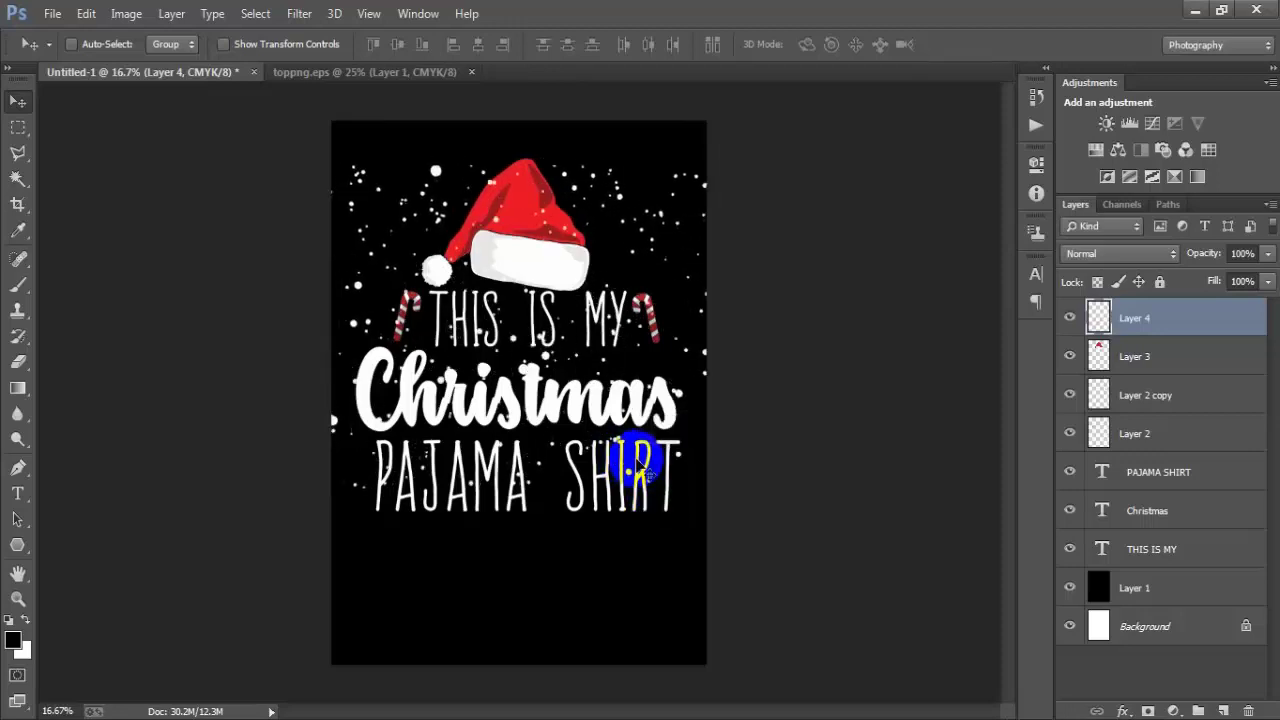
key("ctrl+t")
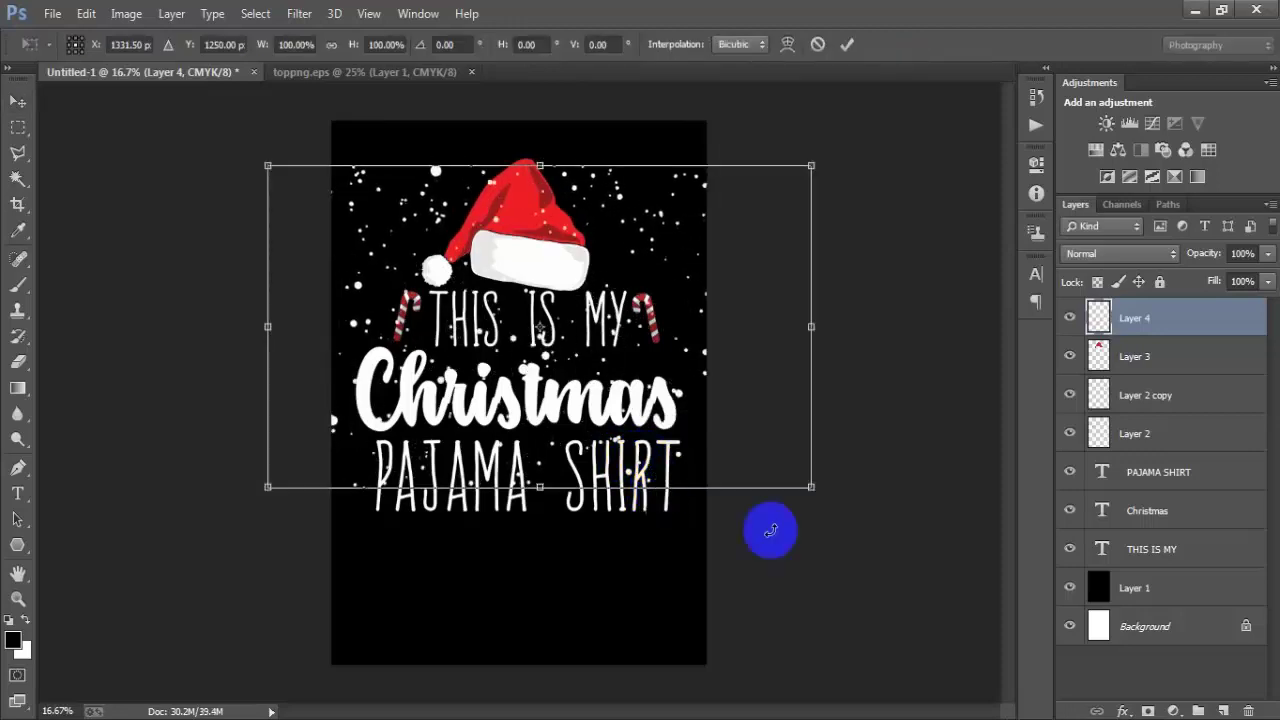
mouse_move(814, 491)
left_mouse_down()
mouse_move(723, 429)
mouse_move(740, 457)
mouse_move(703, 435)
mouse_move(715, 431)
left_mouse_up()
mouse_move(589, 396)
left_mouse_down()
mouse_move(580, 358)
mouse_move(663, 363)
left_mouse_up()
left_click_drag(694, 429, 722, 437)
mouse_move(648, 405)
left_mouse_down()
mouse_move(623, 352)
mouse_move(640, 358)
left_mouse_up()
- Rotate the snow about 90°, place it on the left at about 78%, and duplicate it
mouse_move(686, 477)
left_mouse_down()
mouse_move(360, 563)
mouse_move(271, 523)
left_mouse_up()
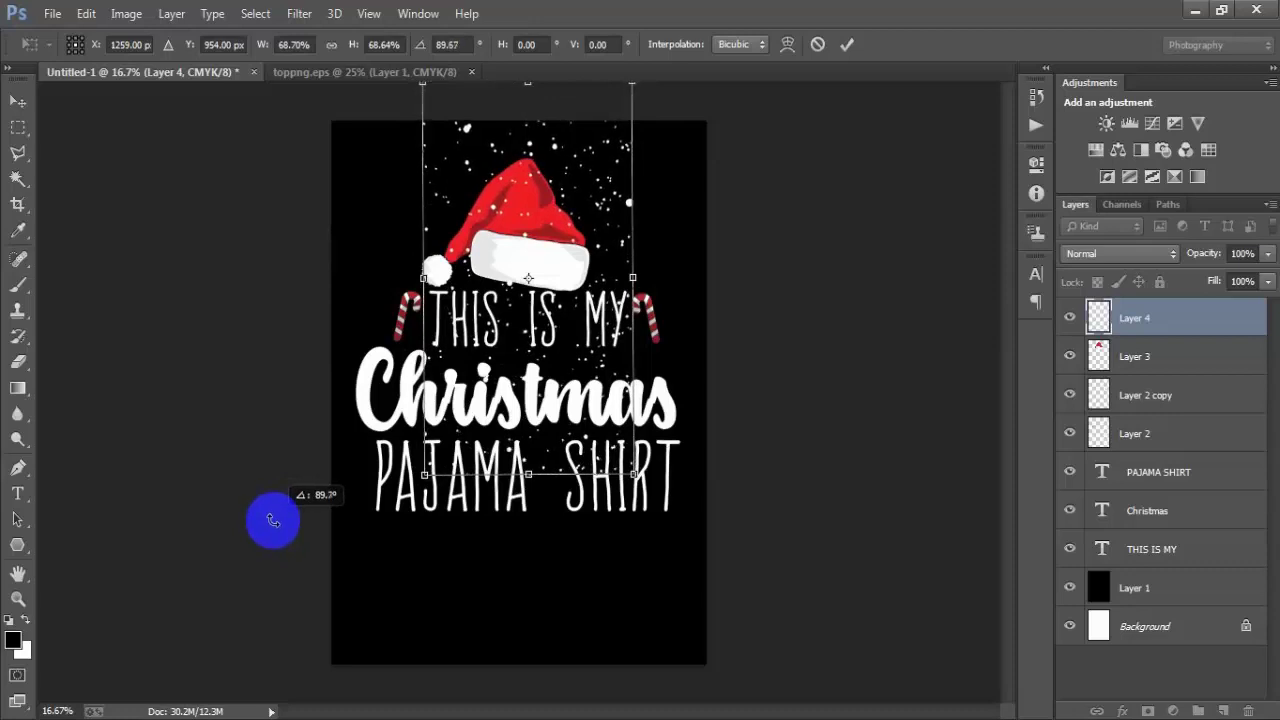
mouse_move(443, 460)
left_mouse_down()
mouse_move(414, 537)
mouse_move(400, 523)
left_mouse_up()
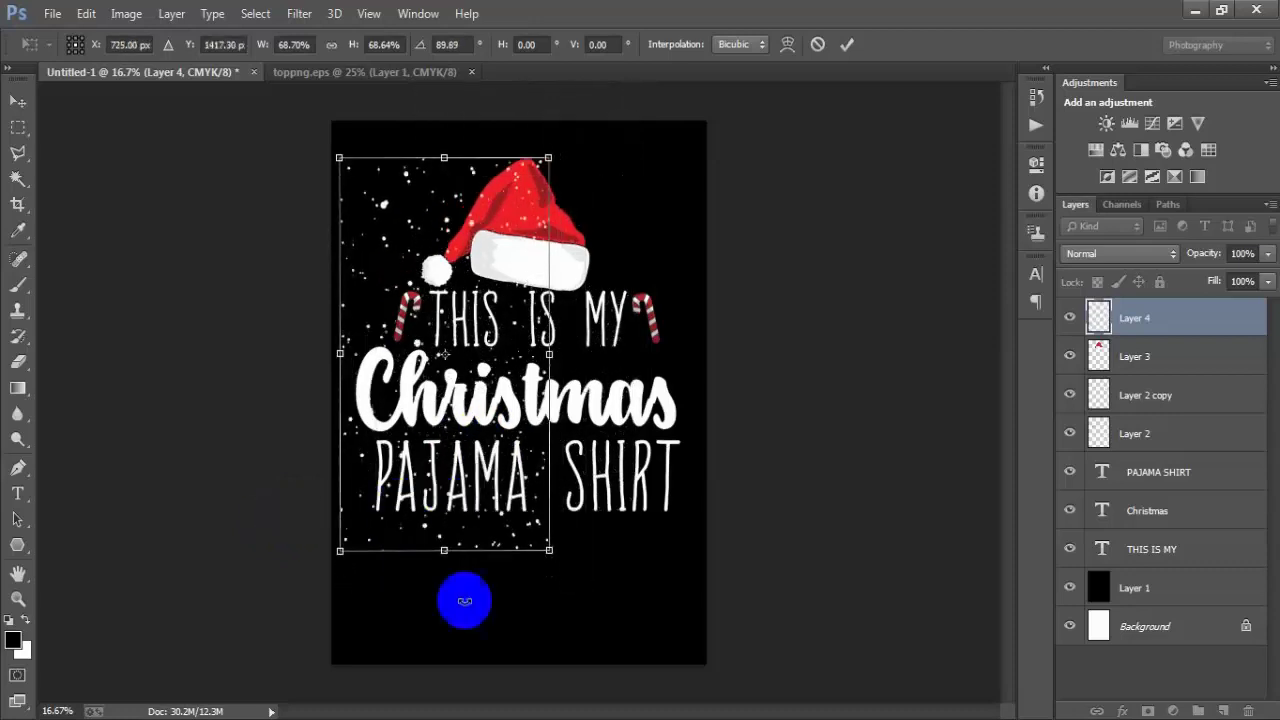
left_click_drag(547, 557, 557, 580)
left_click_drag(514, 529, 521, 534)
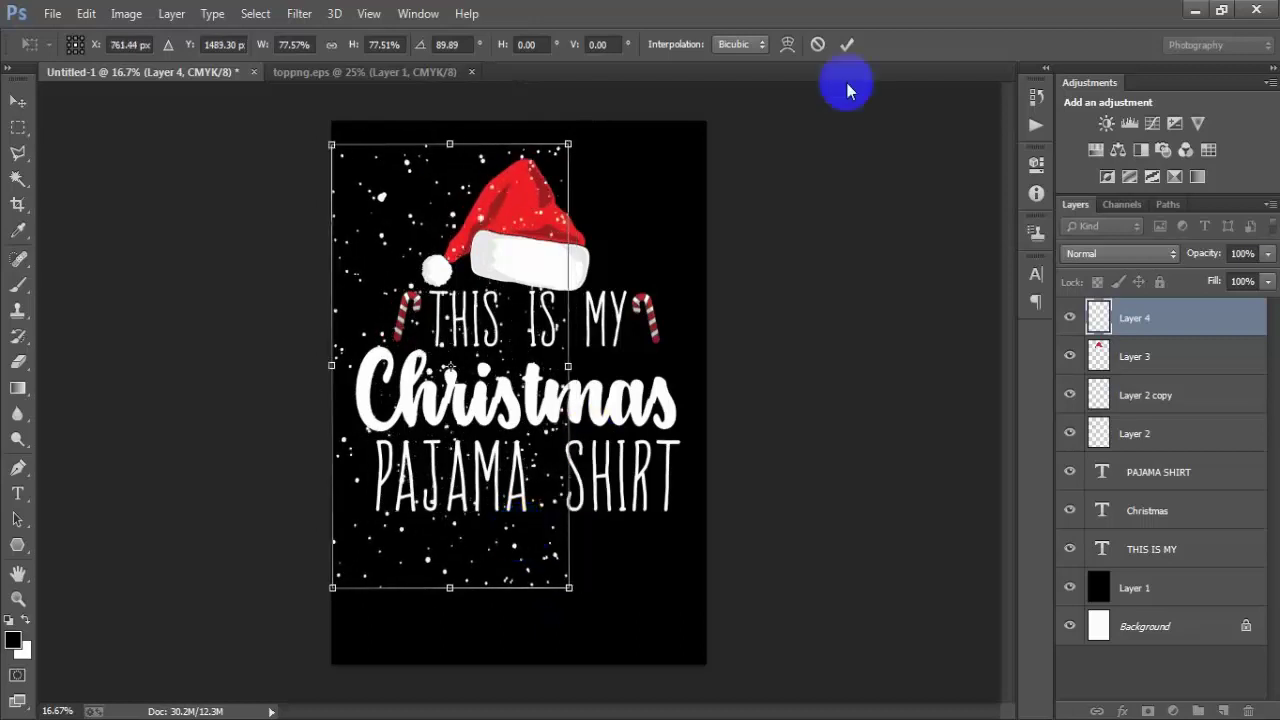
left_click(847, 45)
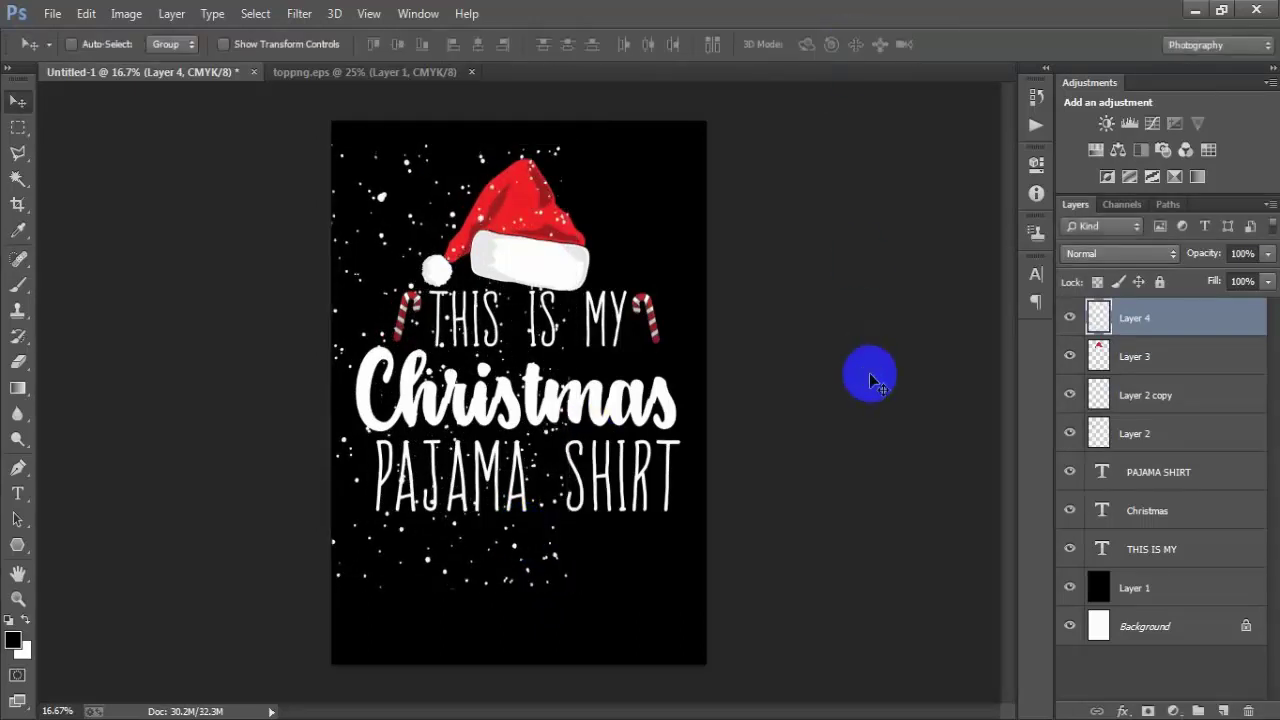
key("ctrl+j")
- Move the snow copy to the right side and merge both snow layers into one
left_click_drag(506, 434, 622, 427)
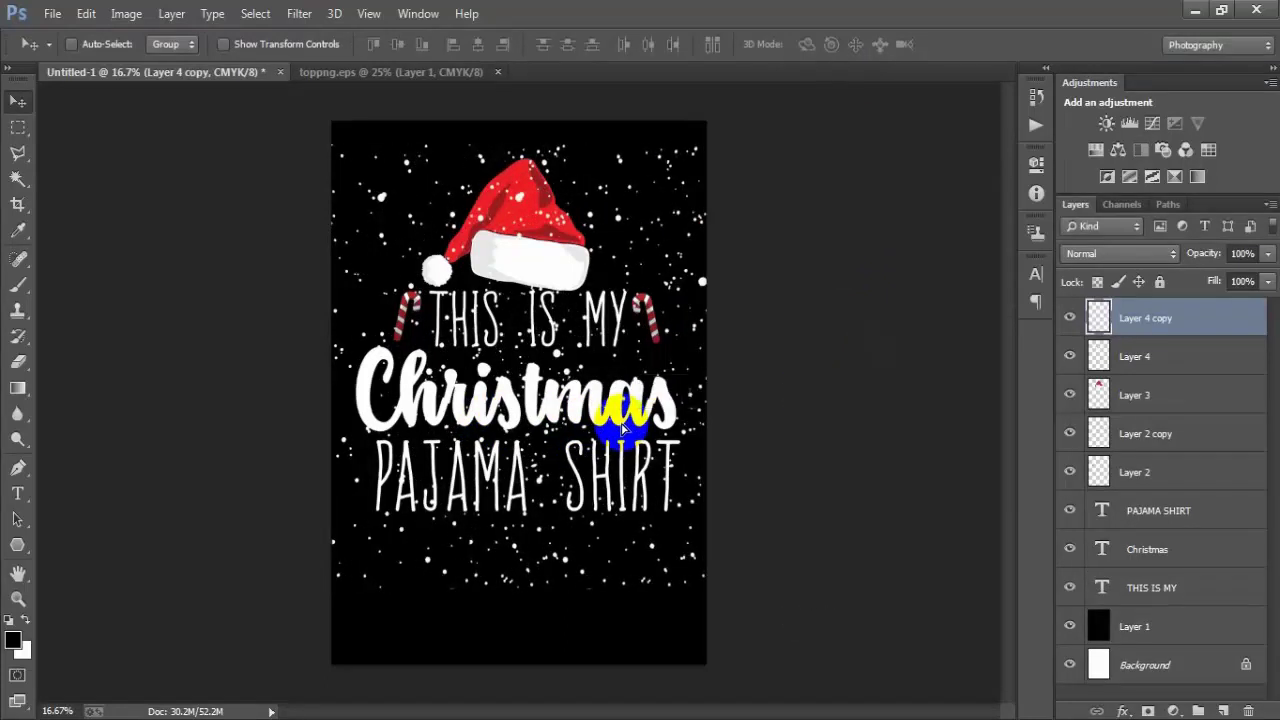
left_click(1098, 368, "shift")
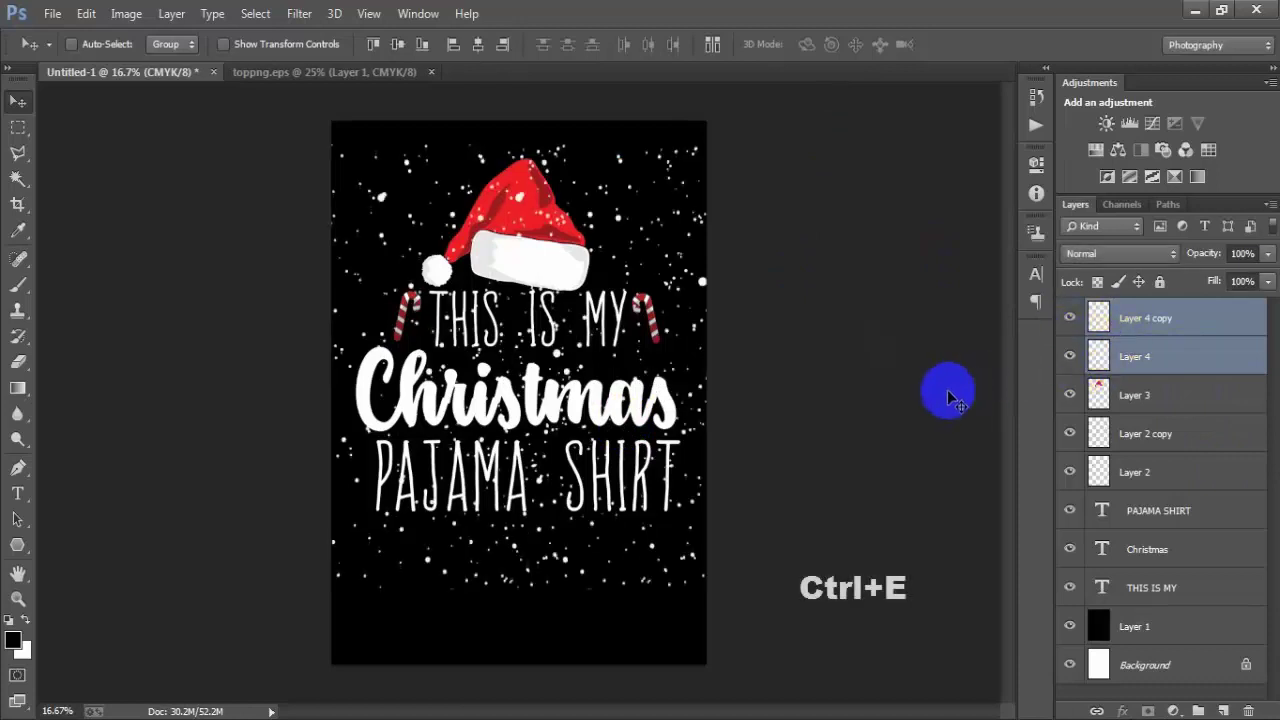
key("ctrl+e")
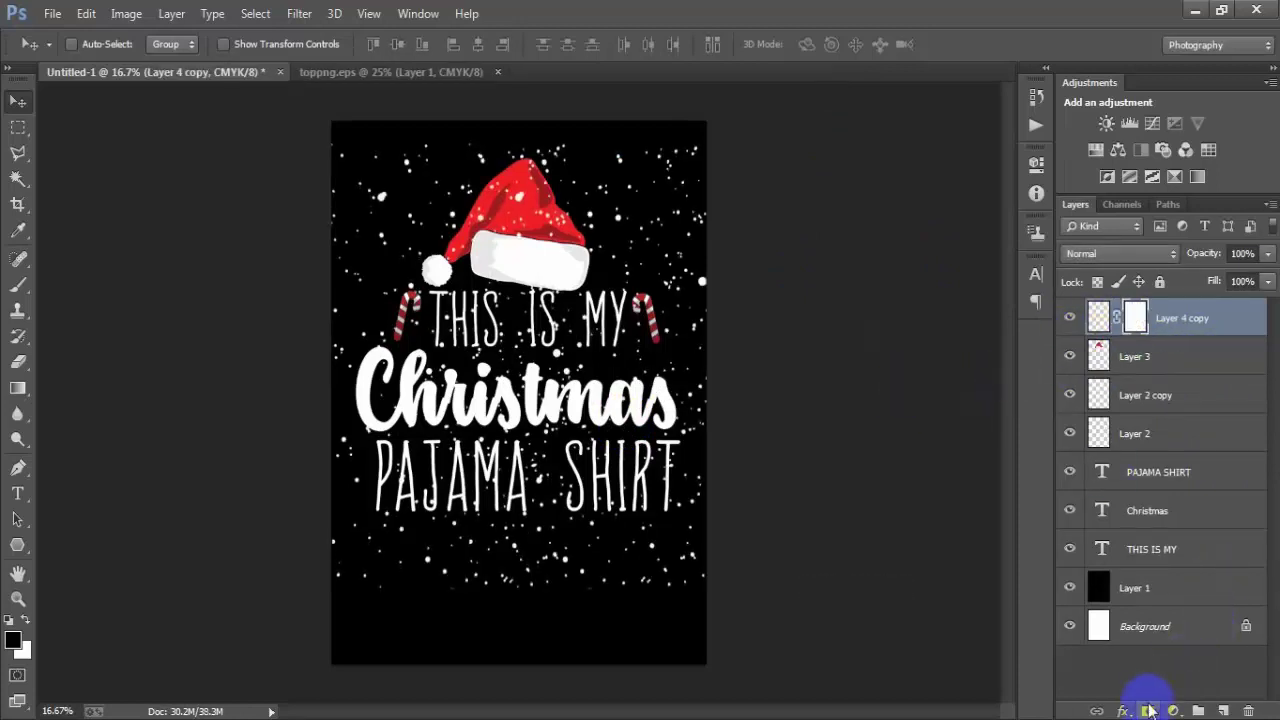
- Paint black on the layer mask to hide snow over the hat, lettering and edges
left_click(18, 284)
left_click_drag(478, 247, 560, 376)
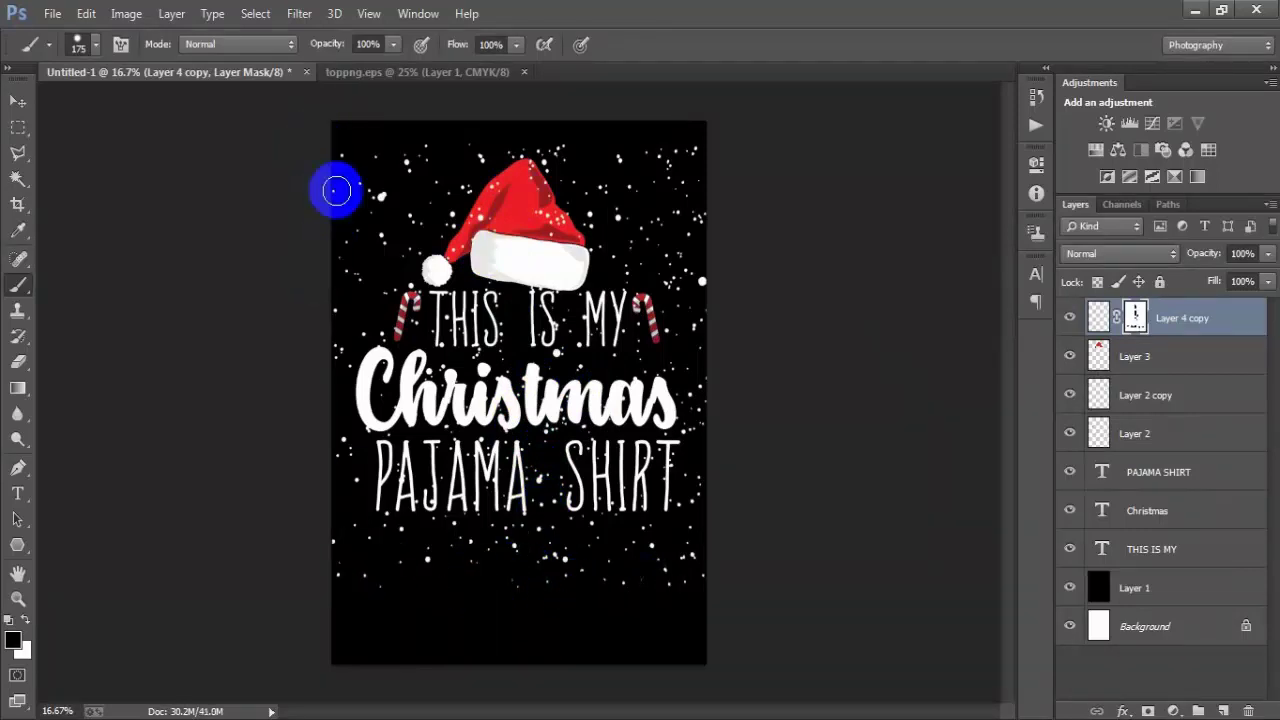
mouse_move(336, 190)
left_mouse_down()
mouse_move(334, 160)
mouse_move(337, 551)
mouse_move(763, 271)
mouse_move(694, 148)
mouse_move(694, 280)
left_mouse_up()
mouse_move(712, 234)
left_mouse_down()
mouse_move(691, 149)
mouse_move(720, 349)
mouse_move(706, 391)
mouse_move(712, 581)
mouse_move(726, 520)
mouse_move(709, 331)
mouse_move(726, 326)
mouse_move(699, 229)
mouse_move(631, 134)
mouse_move(543, 137)
mouse_move(553, 225)
mouse_move(548, 150)
mouse_move(674, 137)
mouse_move(463, 166)
mouse_move(419, 151)
mouse_move(620, 475)
mouse_move(580, 378)
mouse_move(577, 577)
mouse_move(571, 543)
mouse_move(500, 523)
mouse_move(450, 377)
mouse_move(460, 336)
mouse_move(576, 402)
mouse_move(676, 349)
mouse_move(556, 373)
mouse_move(494, 210)
mouse_move(484, 315)
mouse_move(514, 462)
mouse_move(458, 483)
left_mouse_up()
mouse_move(490, 432)
left_mouse_down()
mouse_move(408, 265)
mouse_move(496, 288)
mouse_move(671, 374)
mouse_move(420, 378)
left_mouse_up()
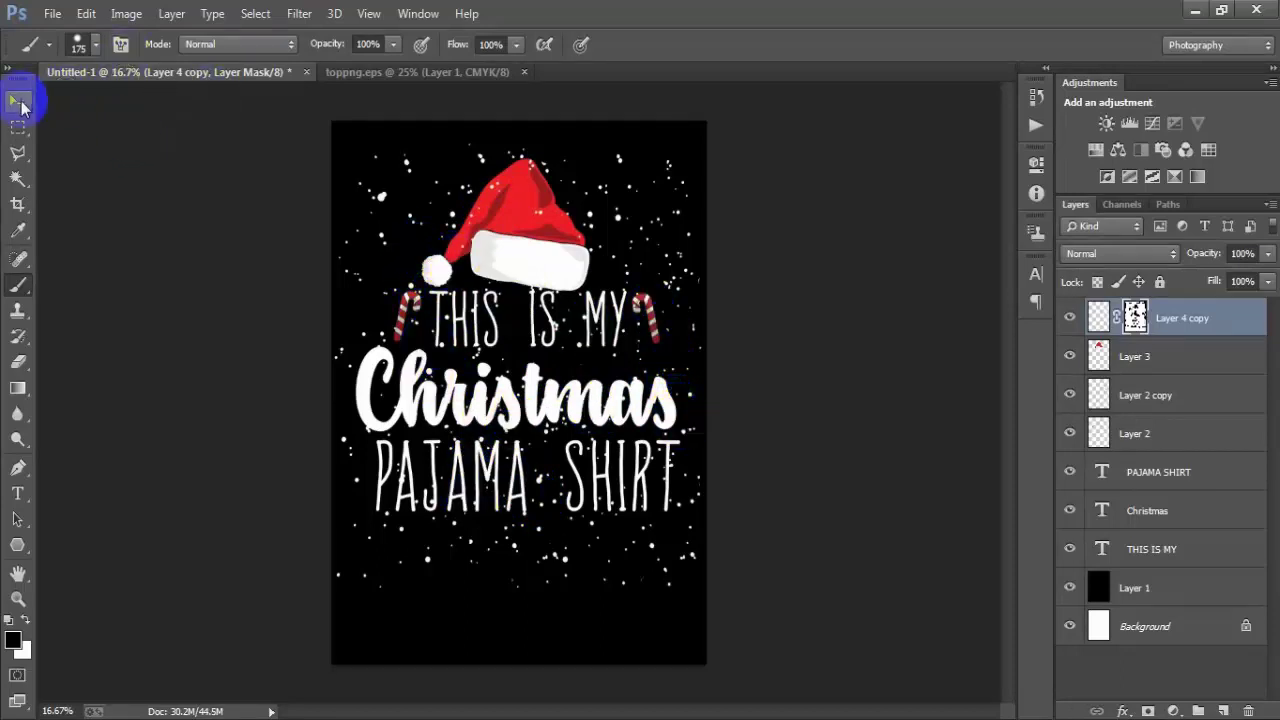
left_click(18, 101)
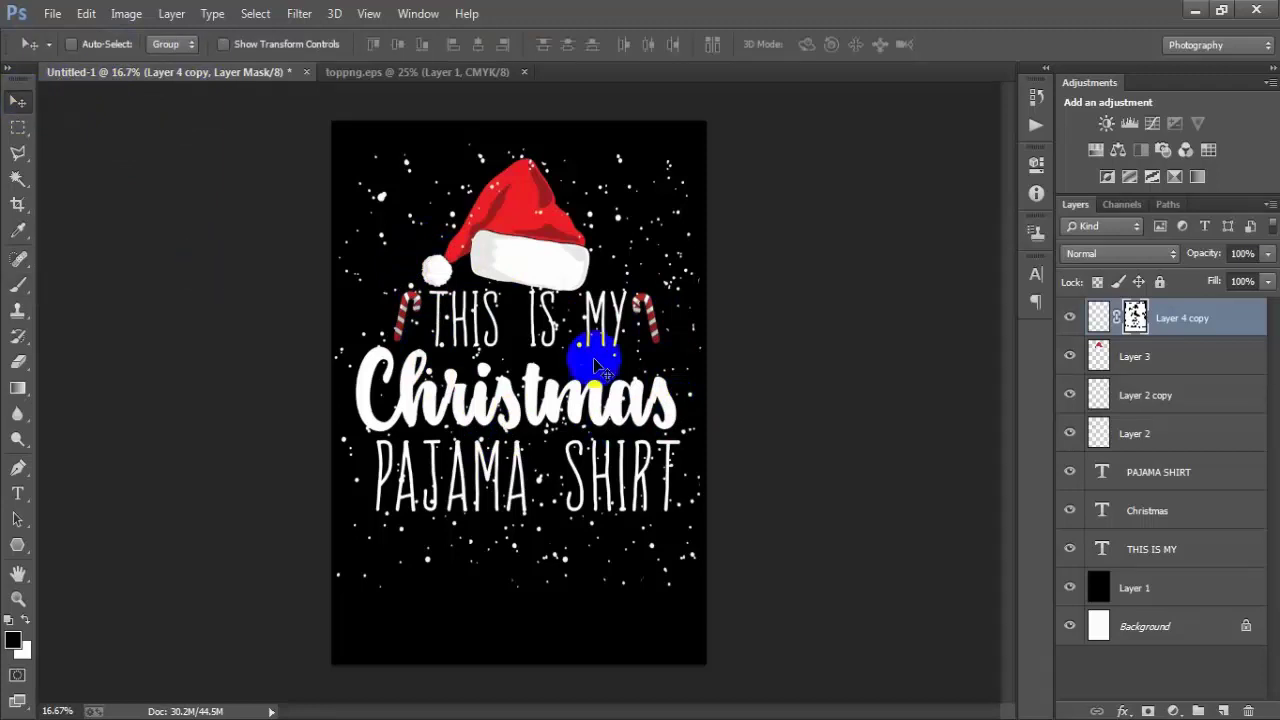
- Apply the layer masks permanently and close toppng.eps without saving
right_click(1130, 322)
left_click(1110, 387)
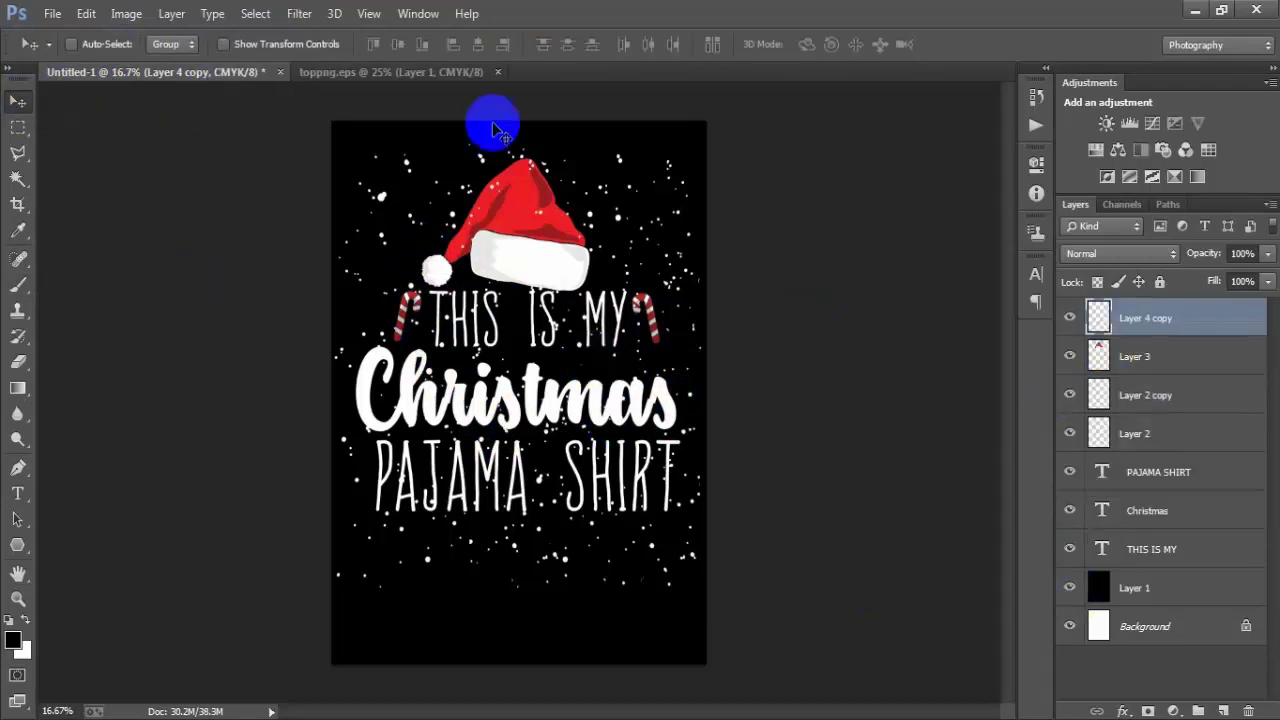
left_click(505, 72)
left_click(629, 306)
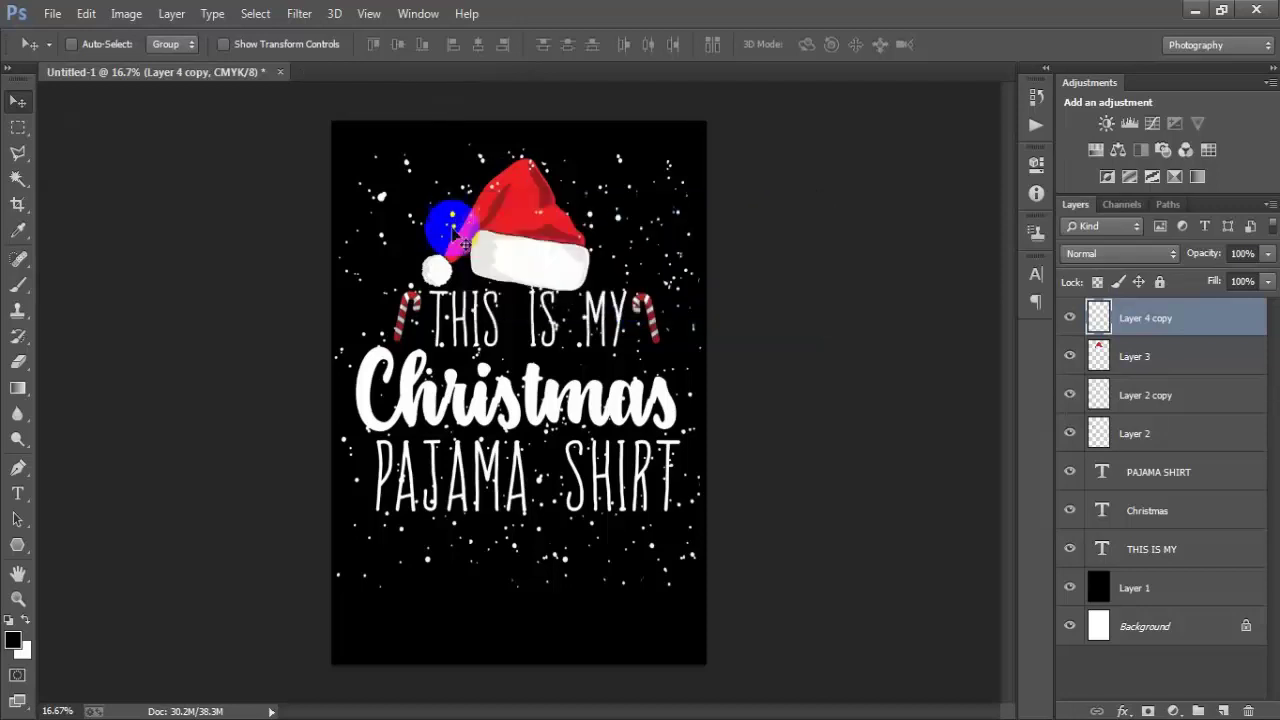
- Merge the design layers through THIS IS MY into one and centre it horizontally with Background
left_click(1155, 556, "shift")
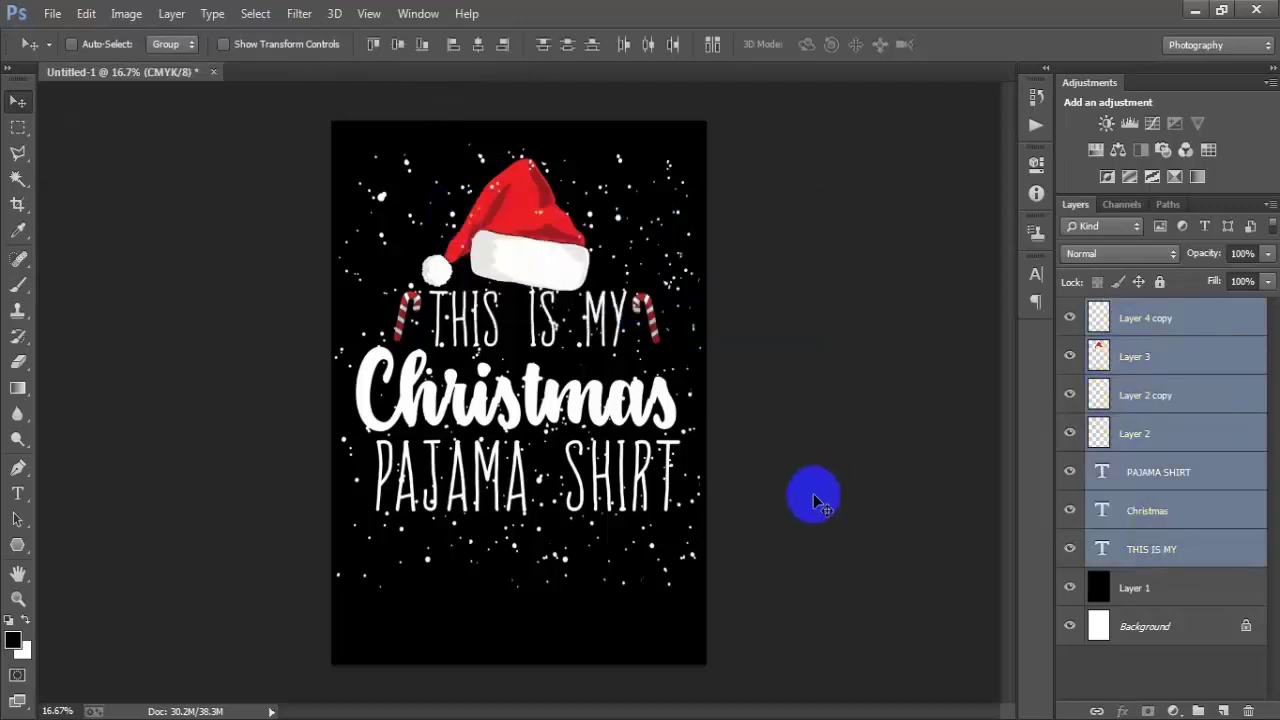
key("ctrl+e")
left_click_drag(639, 419, 635, 426)
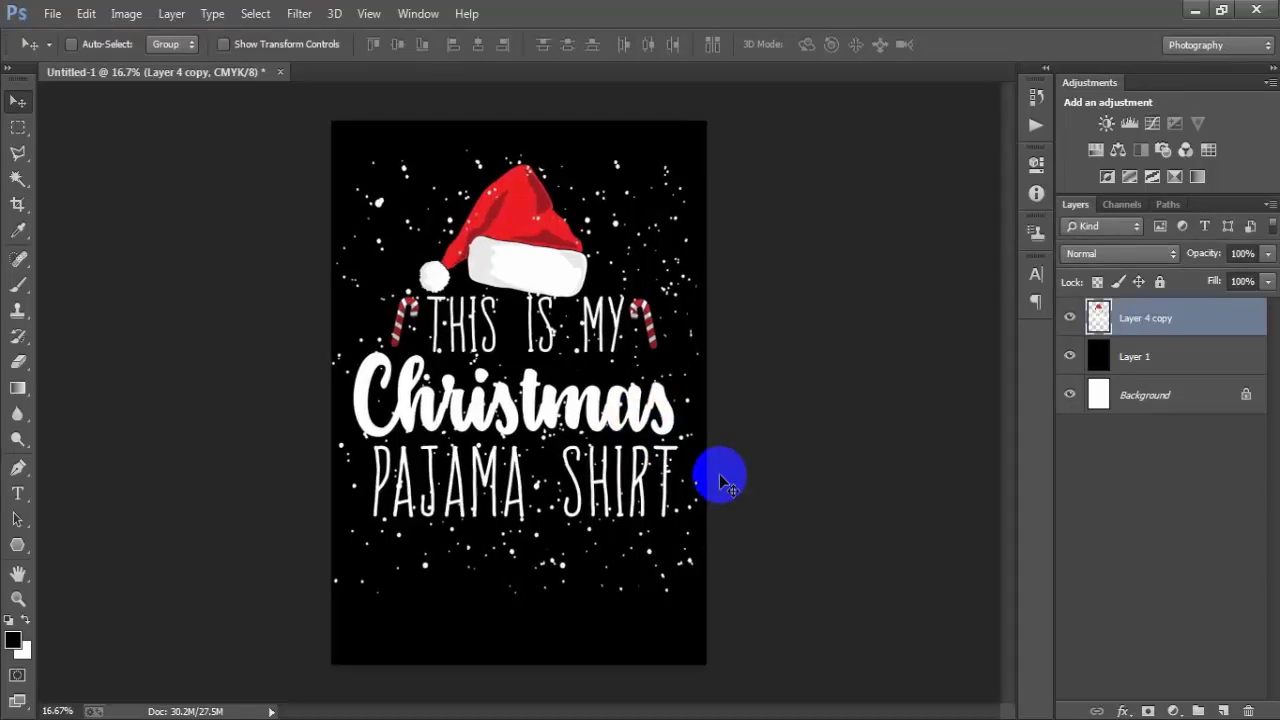
left_click(1145, 395, "ctrl")
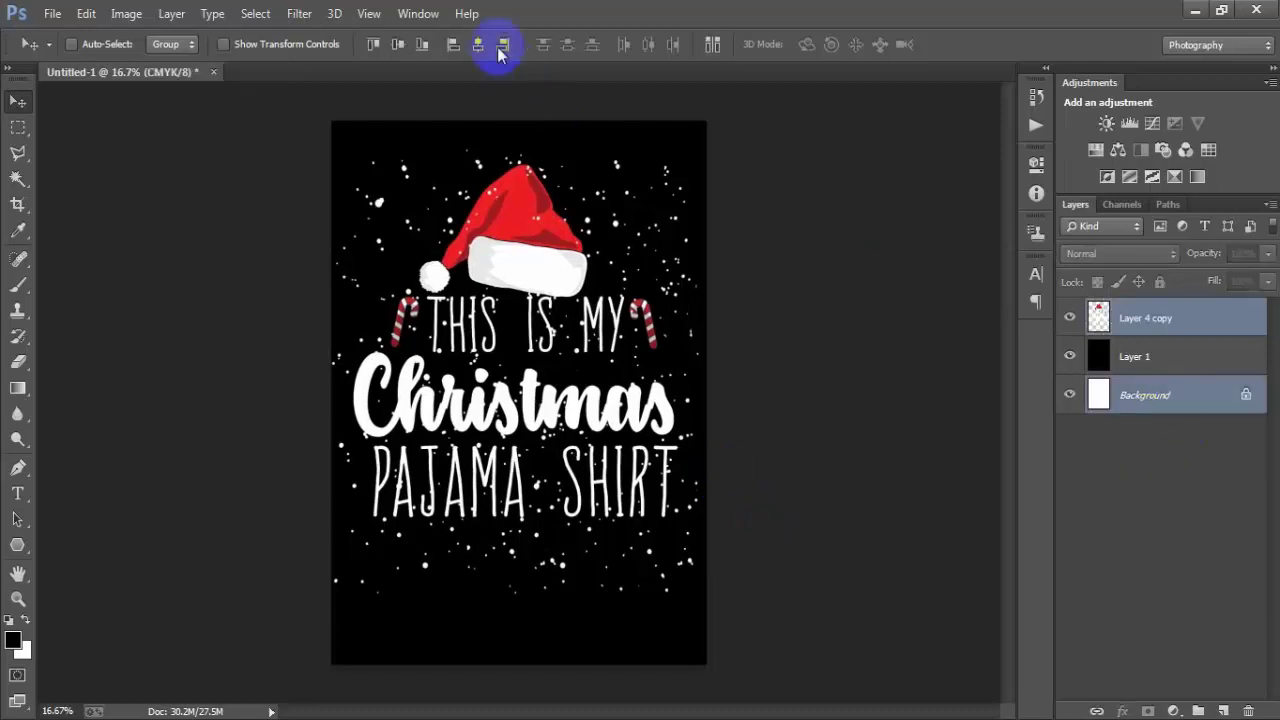
left_click(478, 44)
- Select the black Layer 1 and toggle its visibility to check the artwork
left_click(1178, 360)
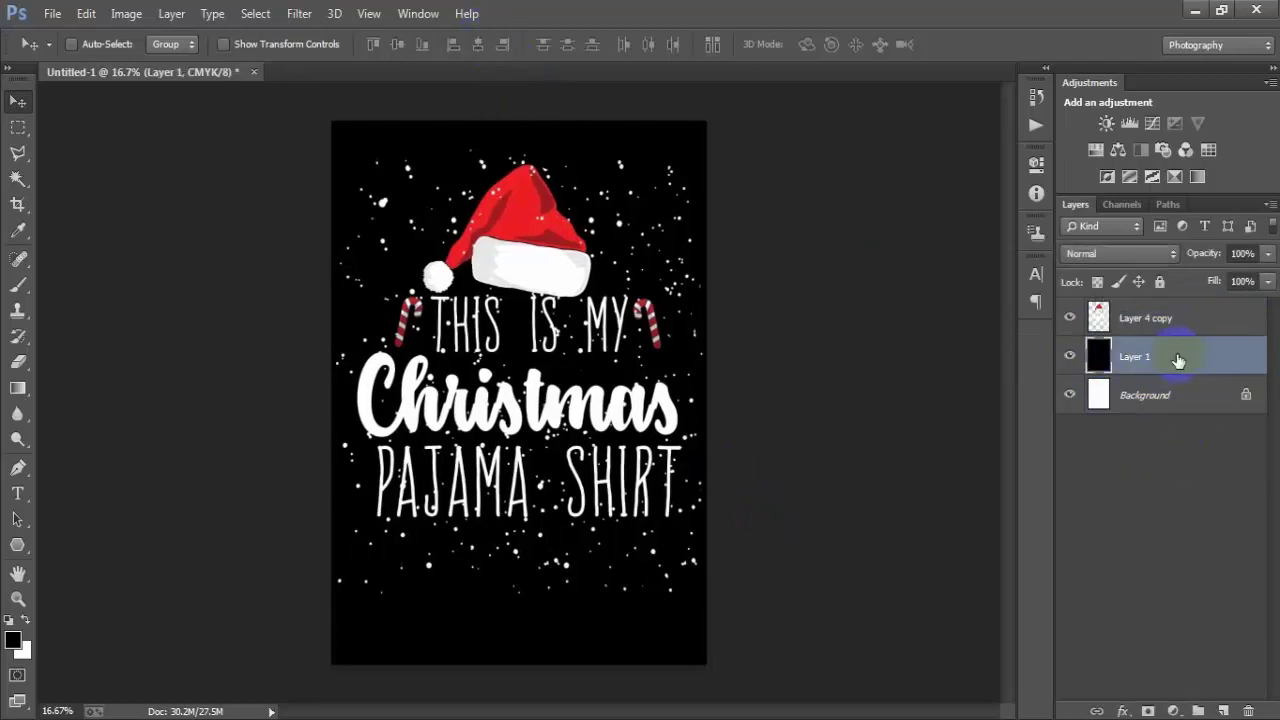
left_click(1070, 357)
left_click(1070, 357)
left_click(1070, 357)
left_click(1070, 357)
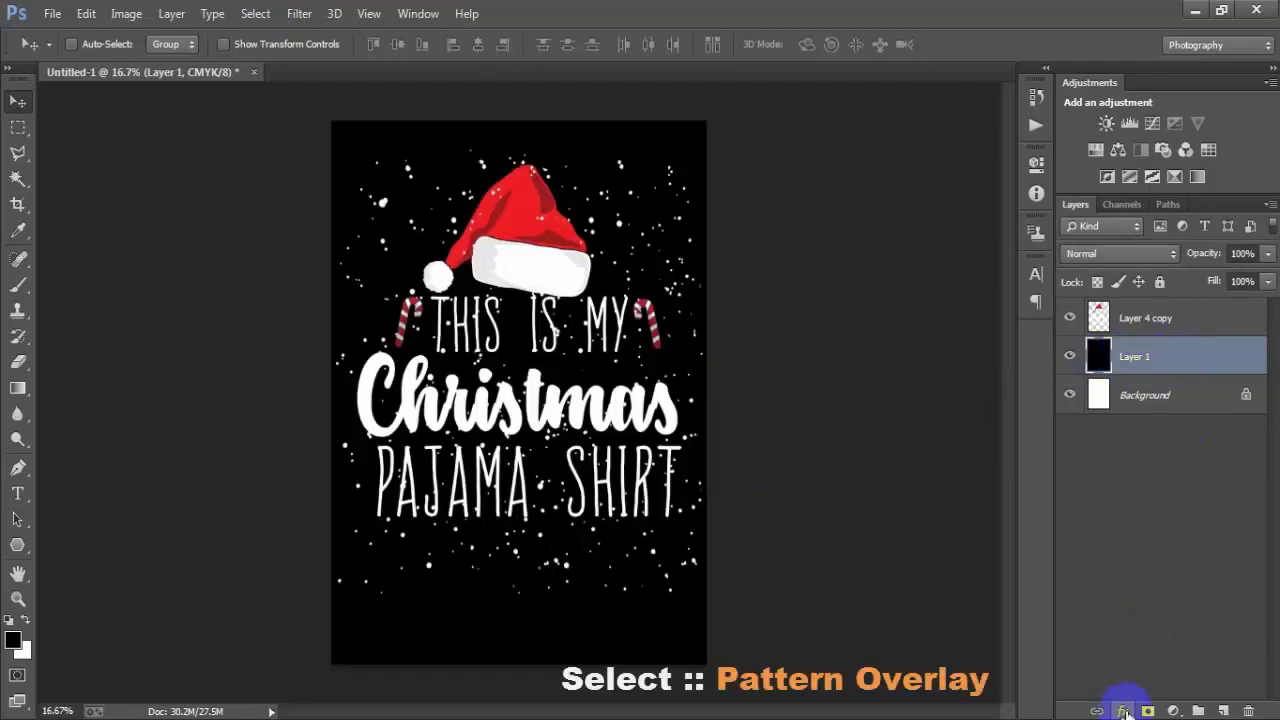
- Add a Pattern Overlay to Layer 1 using the V knit stitch pattern at 60% scale
left_click(1121, 711)
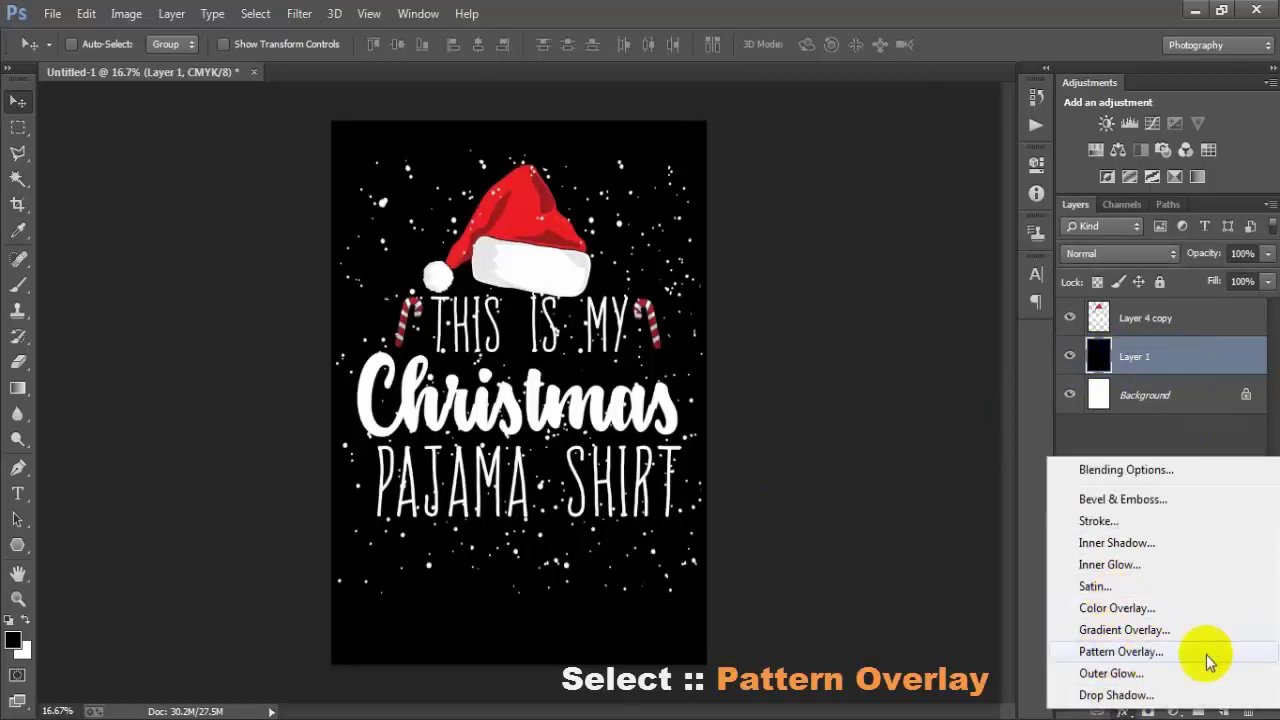
left_click(1148, 651)
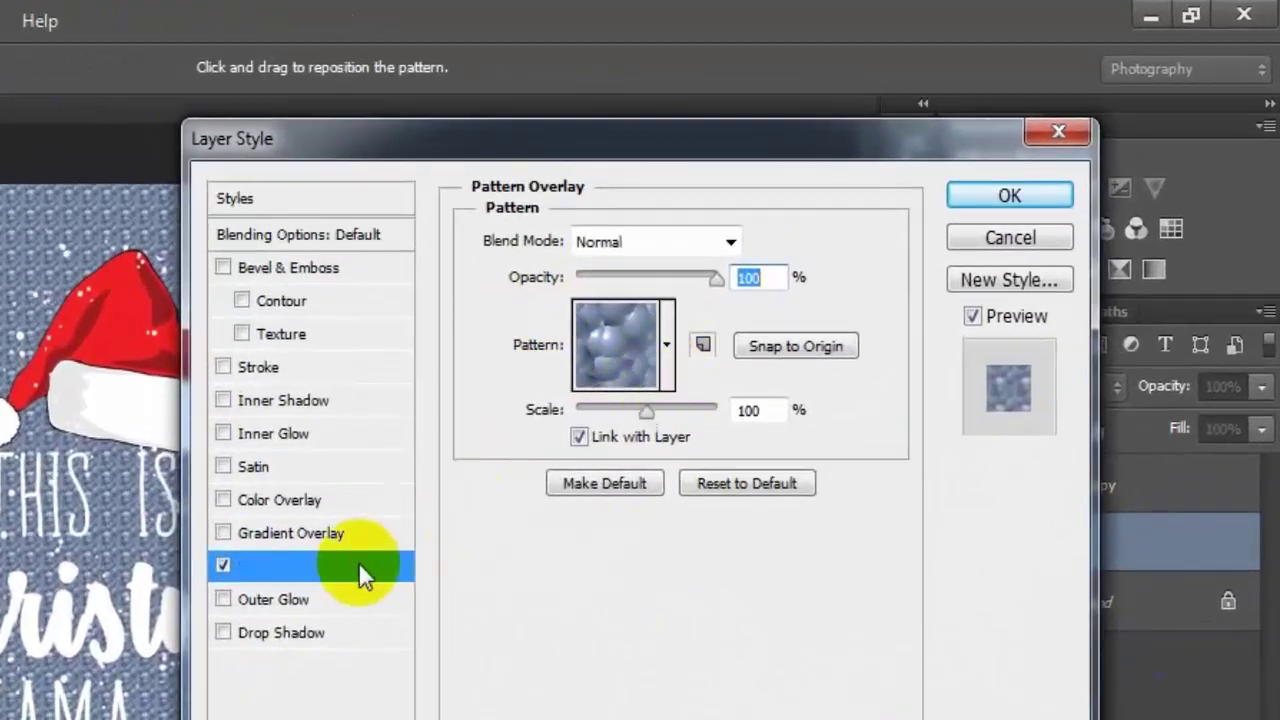
left_click(665, 347)
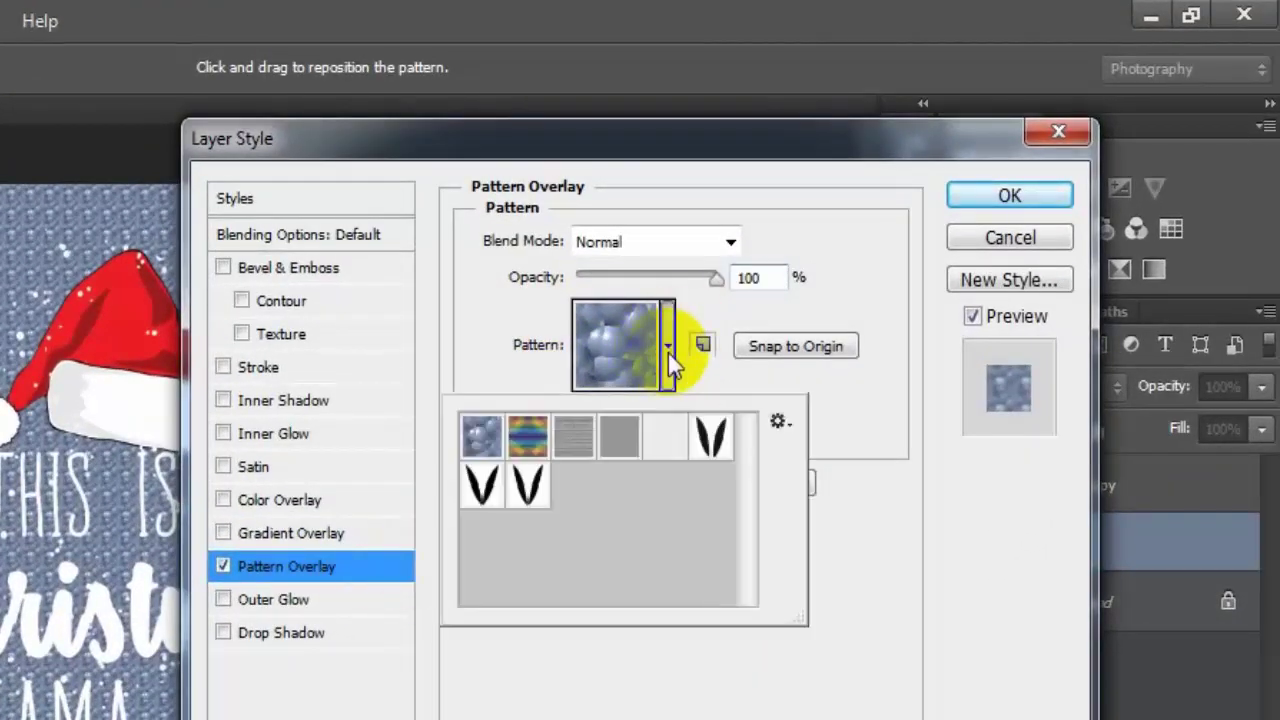
left_click(483, 490)
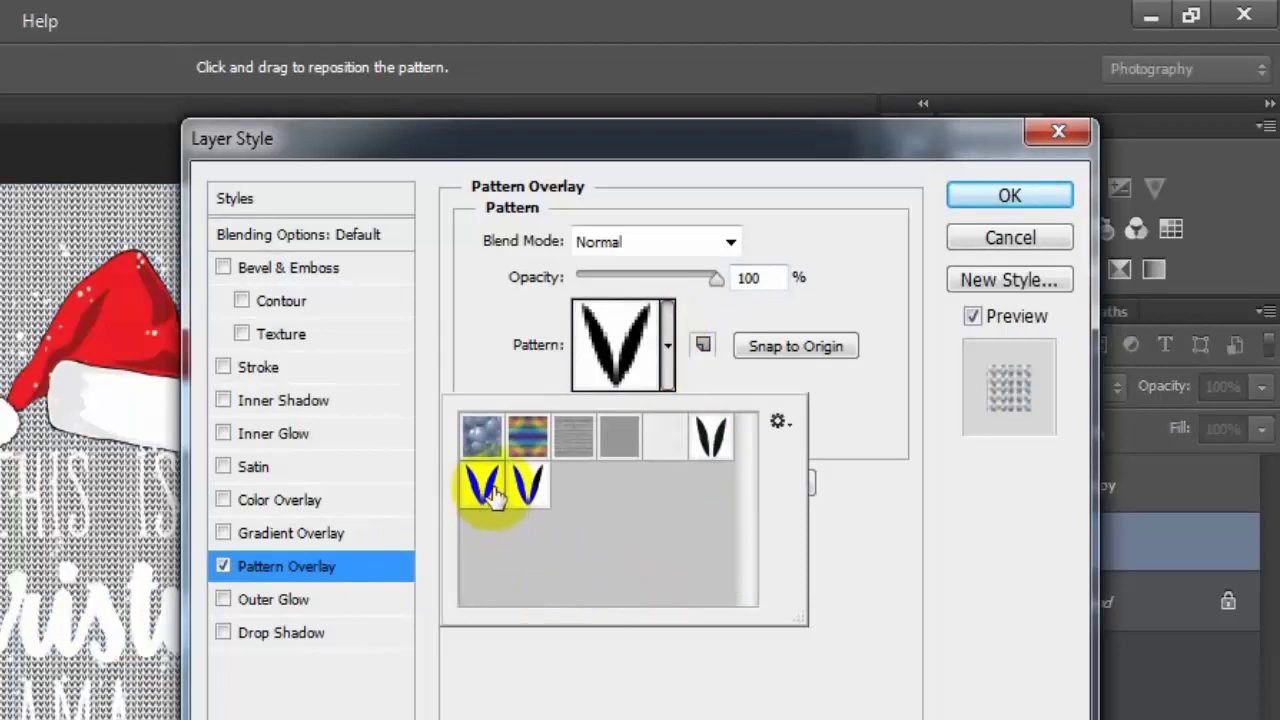
left_click(867, 428)
double_click(752, 410)
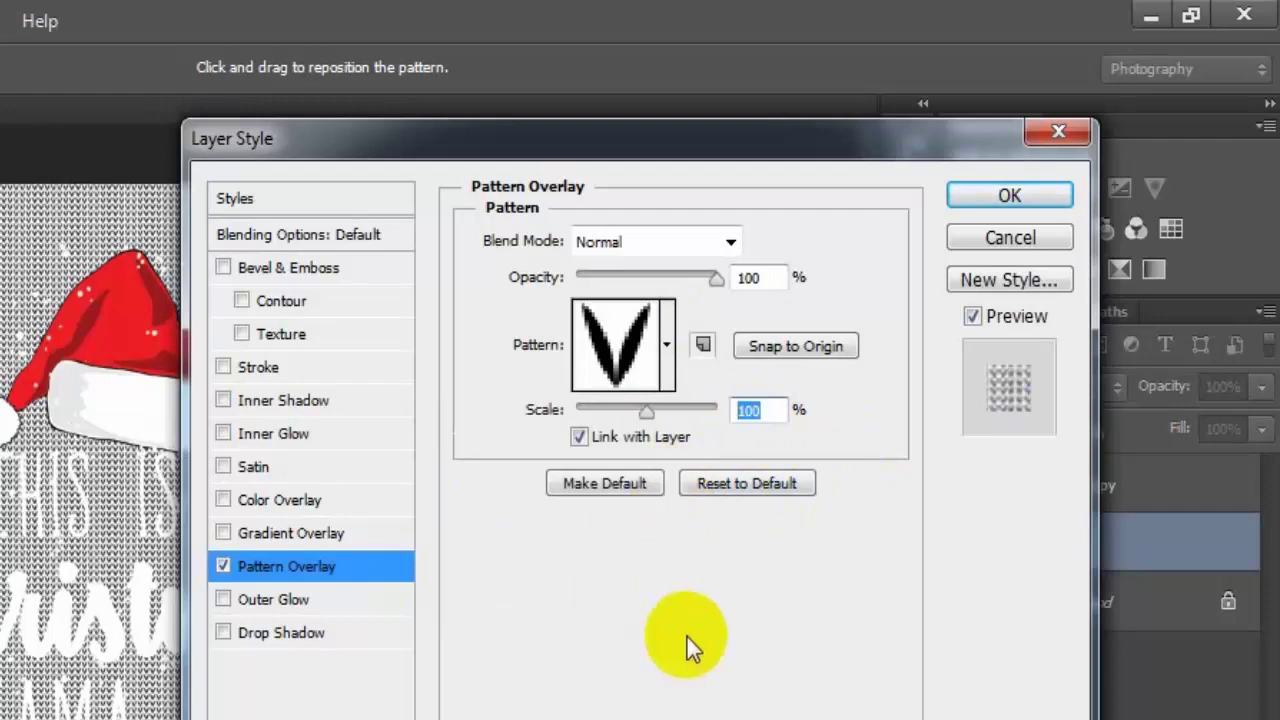
type("0")
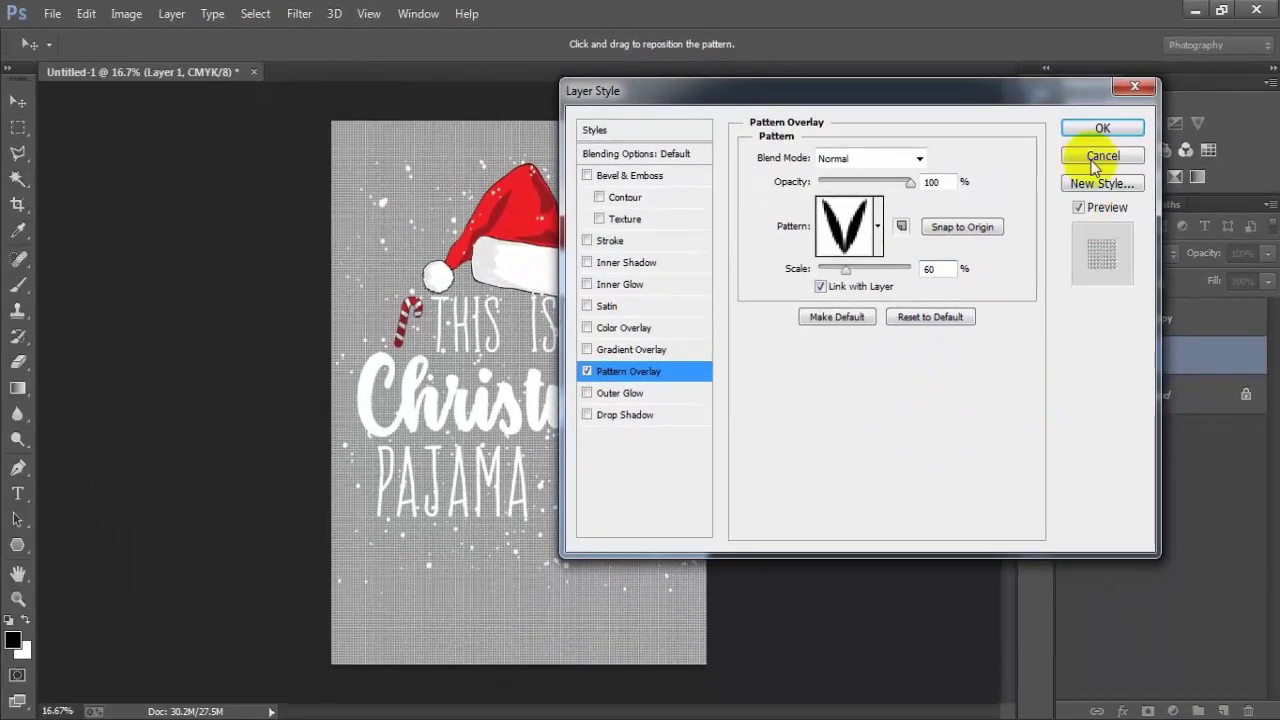
left_click(1097, 130)
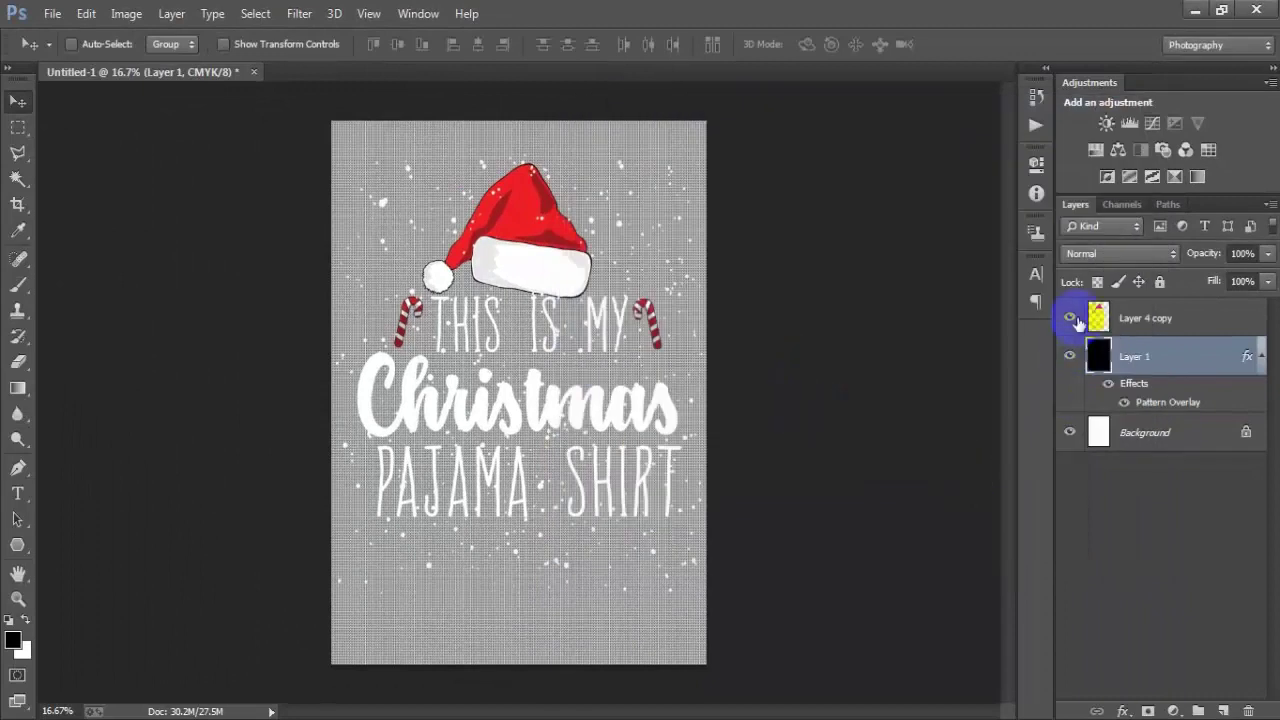
- Hide the merged Layer 4 copy design and make Layer 1 active again
left_click(1146, 320)
left_click(1068, 318)
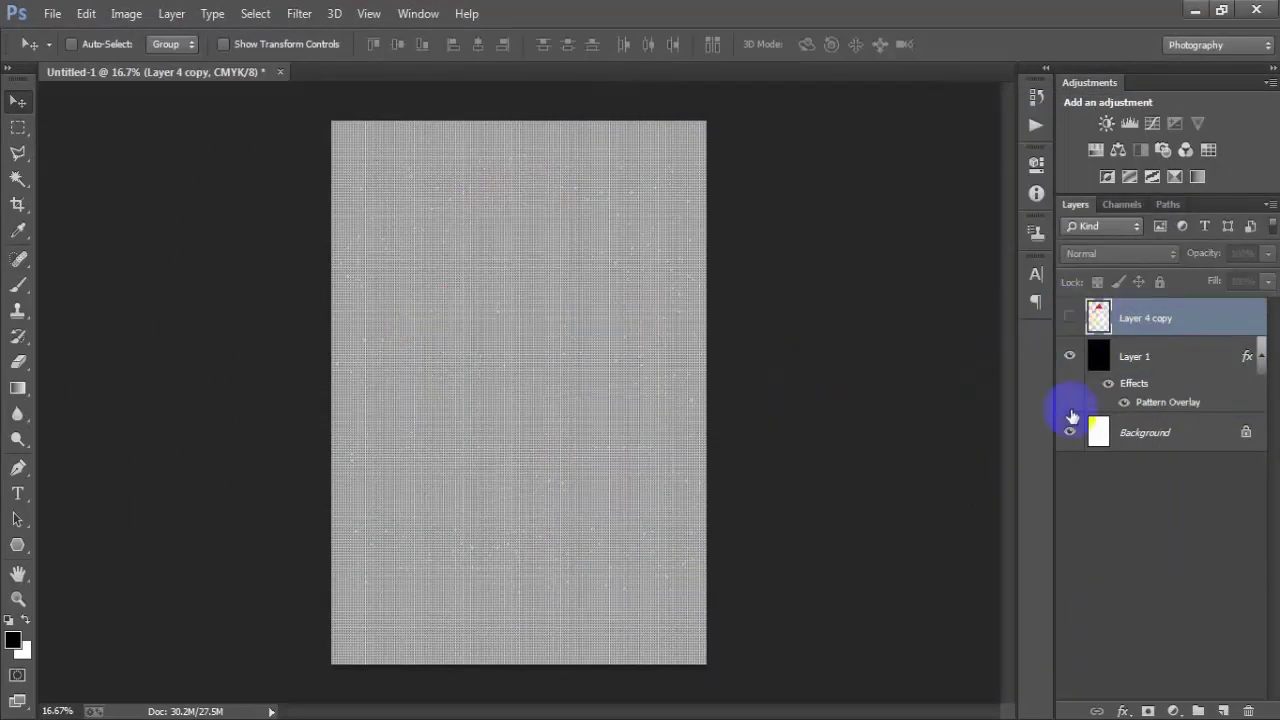
left_click(1142, 362)
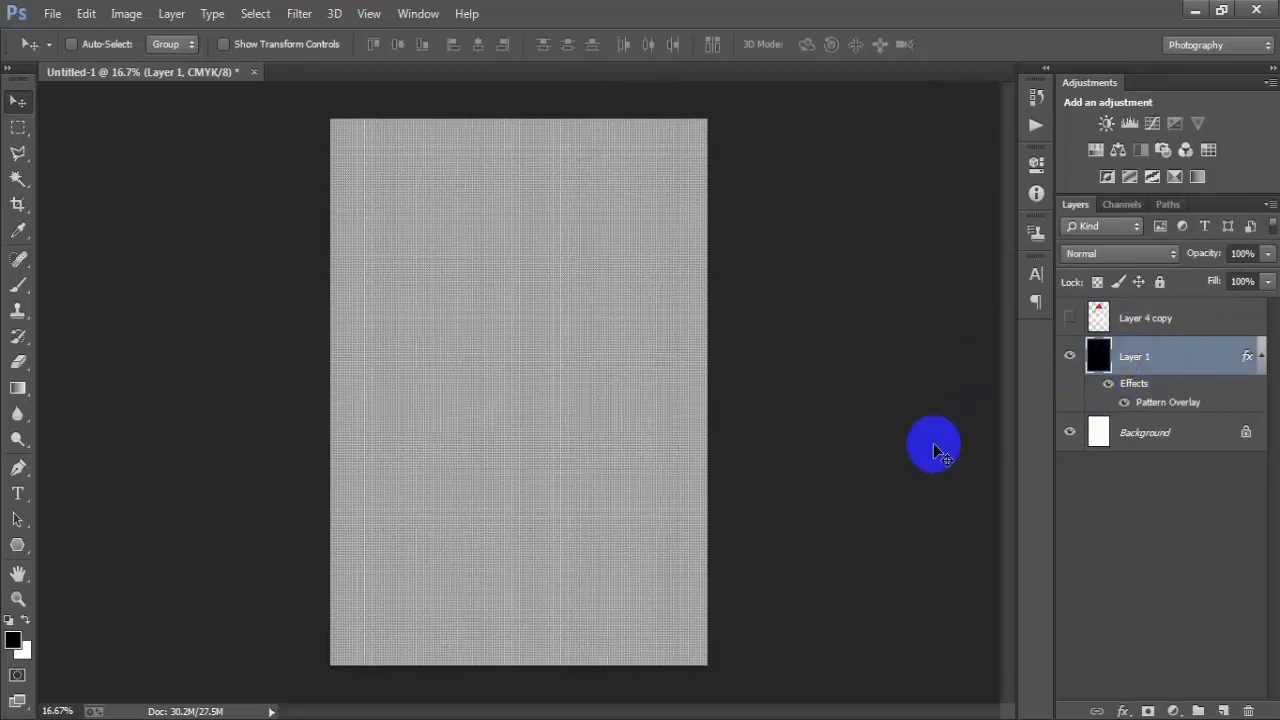
- At 200% zoom, Color Range select the knit stitches with fuzziness 40
key("ctrl+plus")
key("ctrl+plus")
key("ctrl+plus")
key("ctrl+plus")
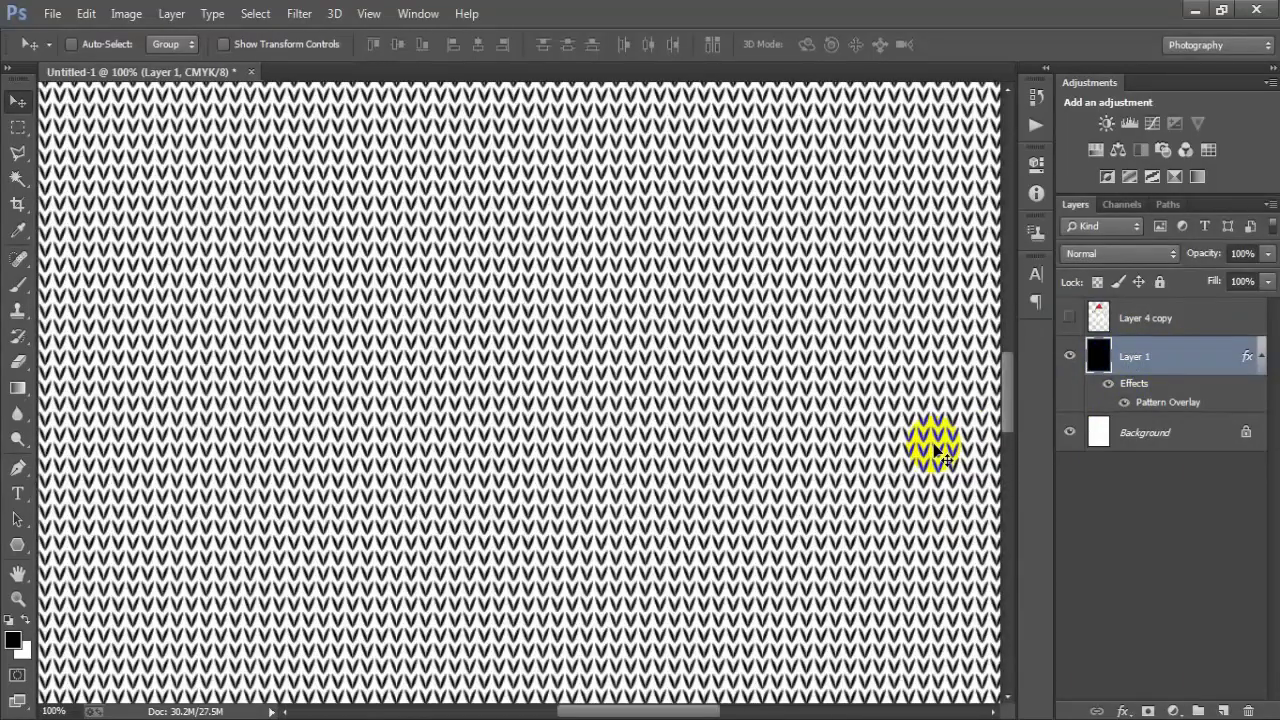
key("ctrl+plus")
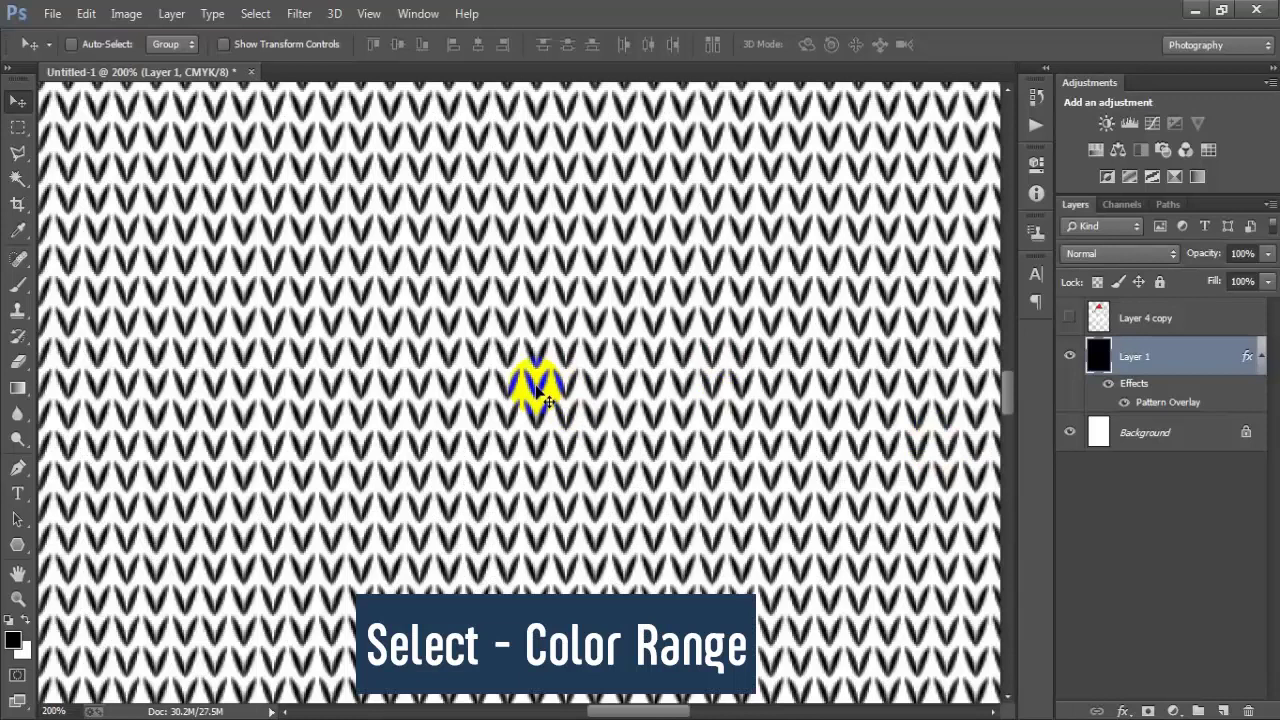
left_click(255, 14)
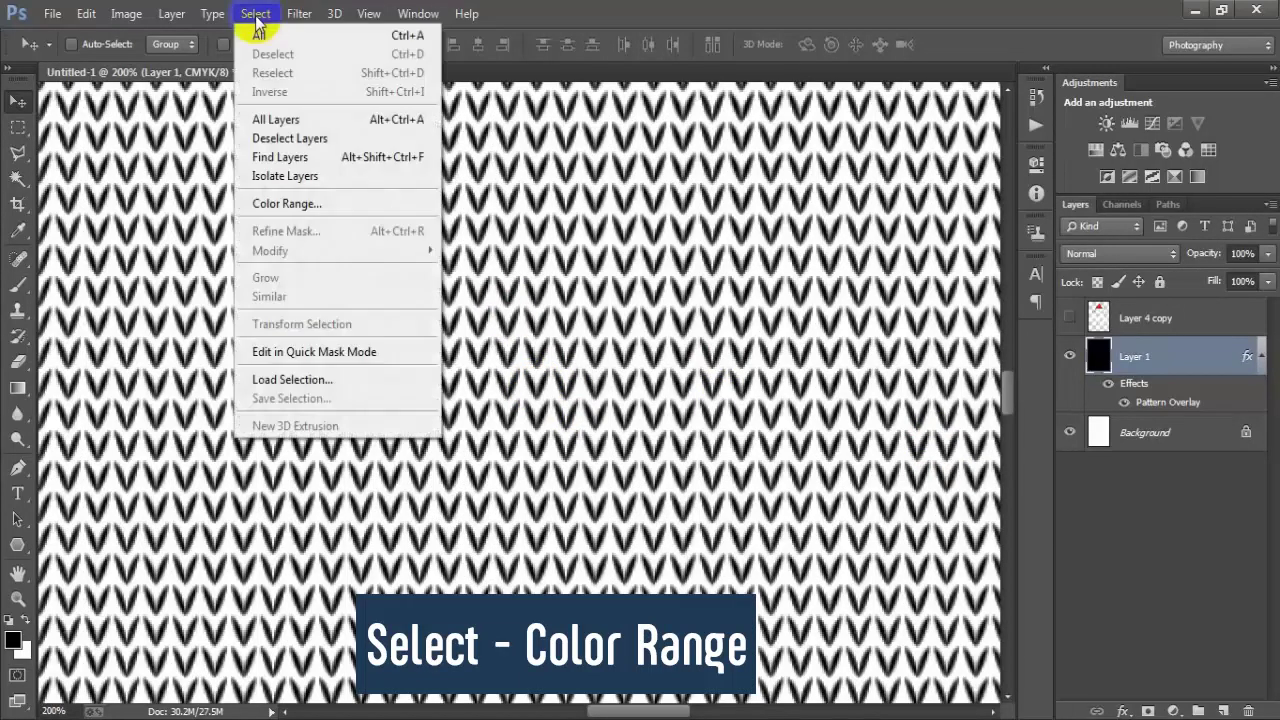
left_click(332, 203)
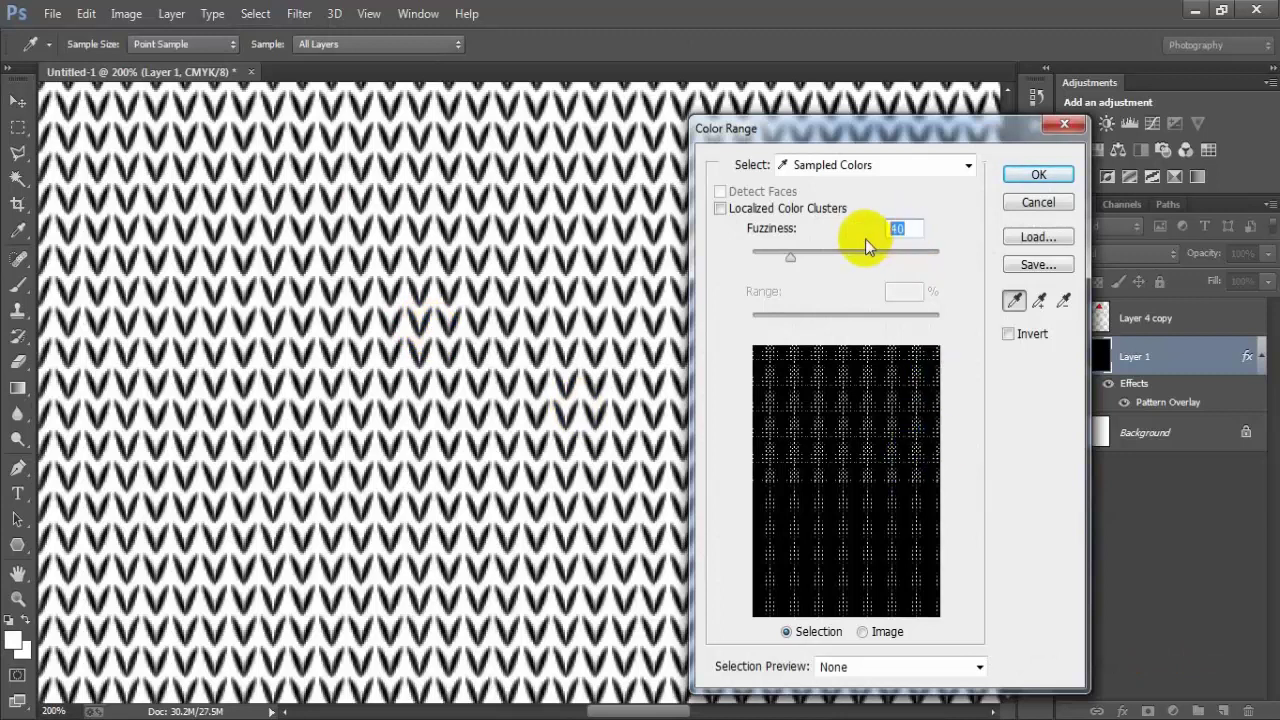
type("40")
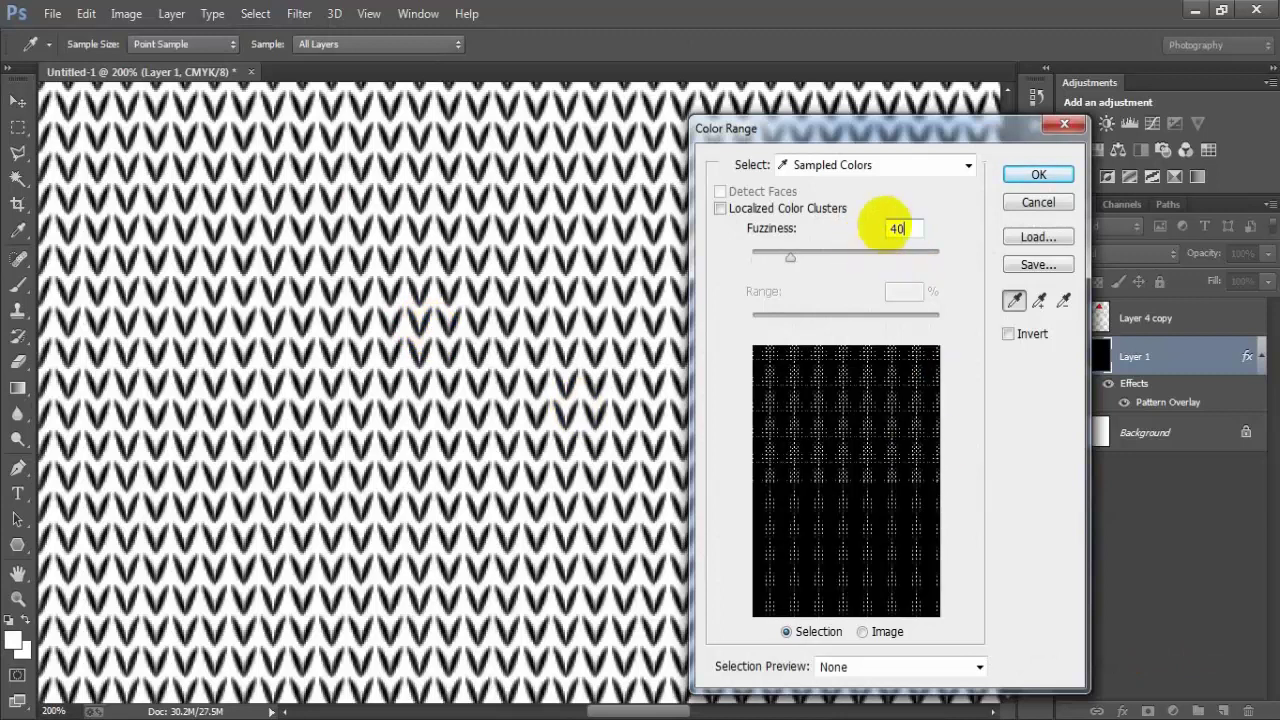
left_click(1038, 176)
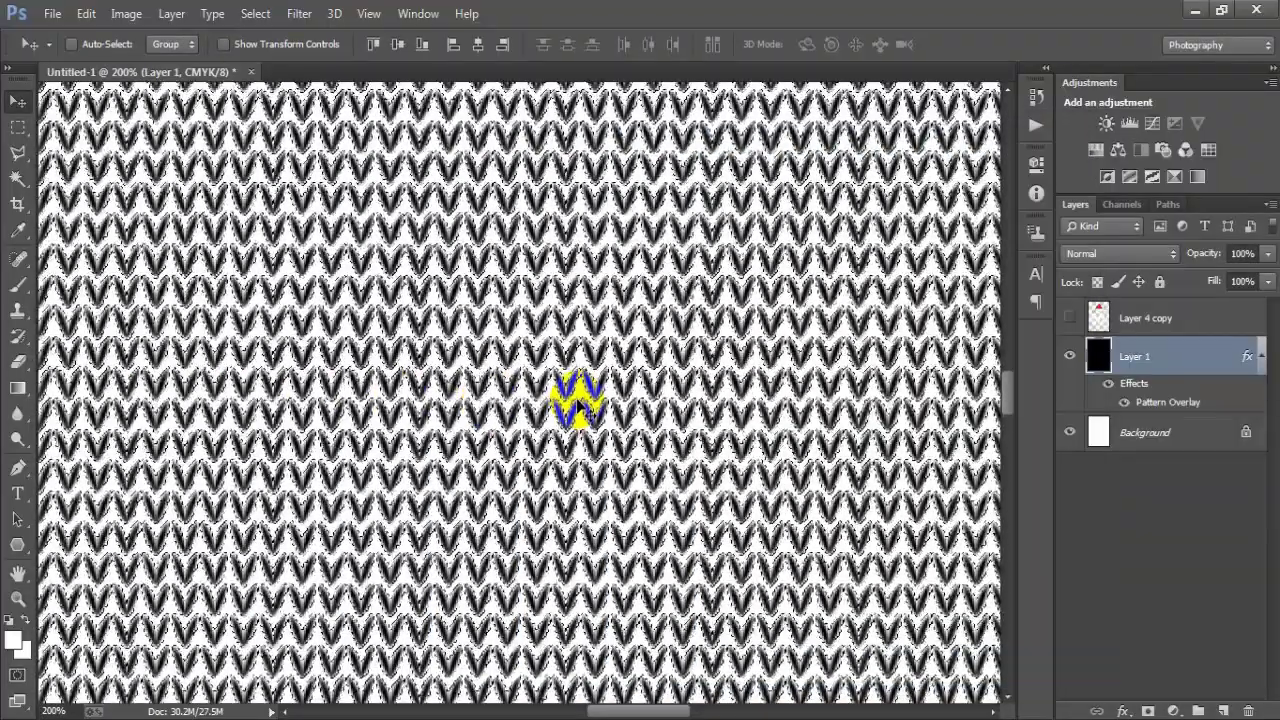
scroll(578, 400, "down", 1)
scroll(578, 400, "down", 2)
scroll(580, 402, "down", 1)
scroll(584, 407, "down", 1)
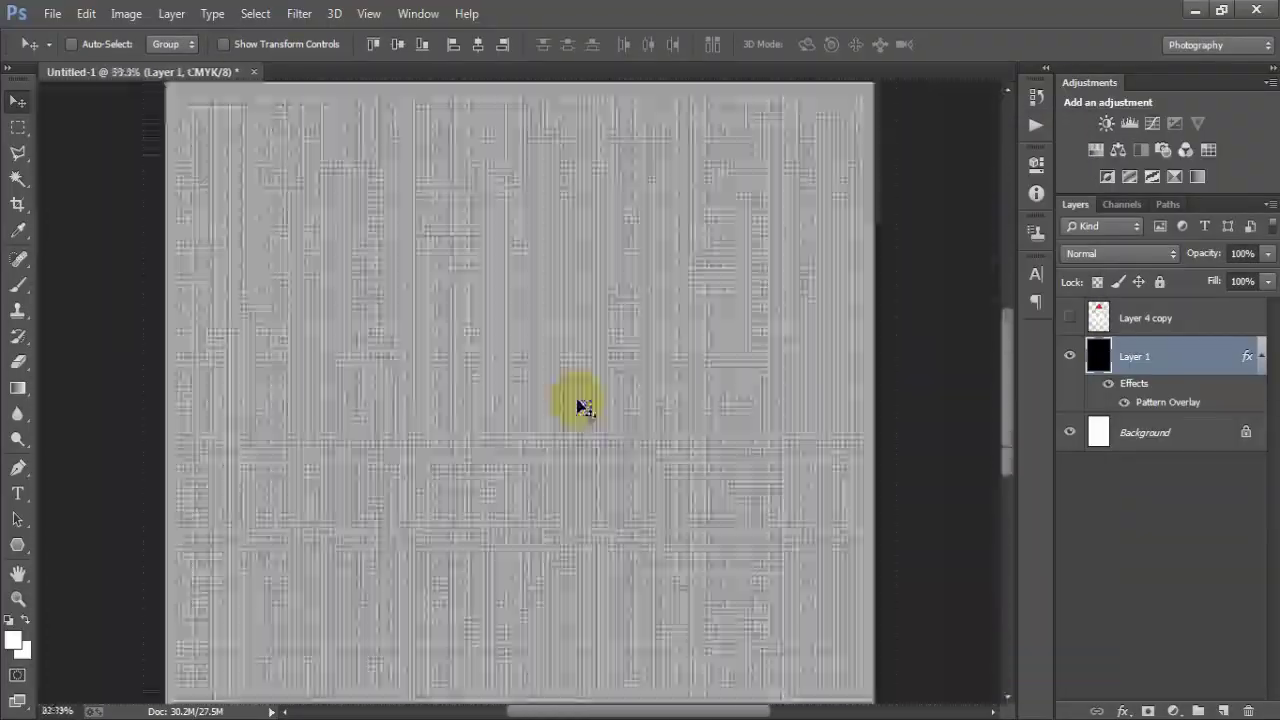
scroll(584, 407, "down", 1)
scroll(578, 406, "down", 1)
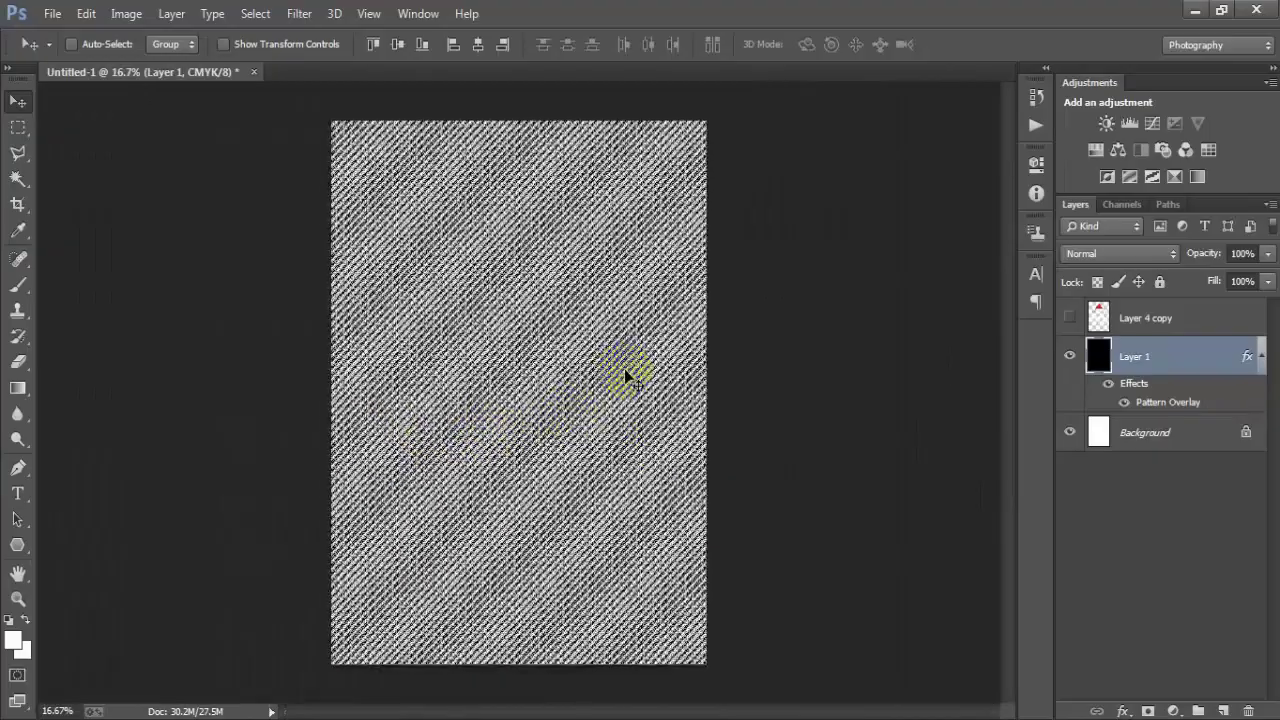
- Show Layer 4 copy, delete the stitch selection from it, and deselect
left_click(1180, 320)
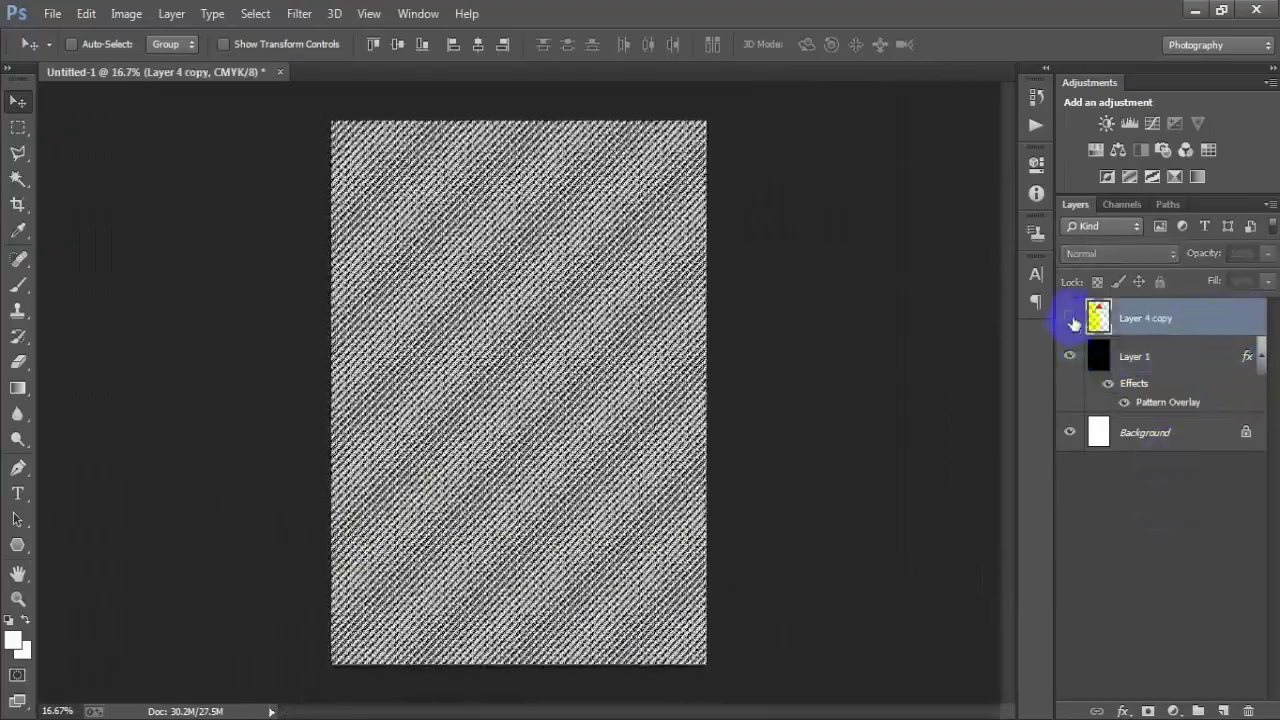
left_click(1070, 318)
key("Delete")
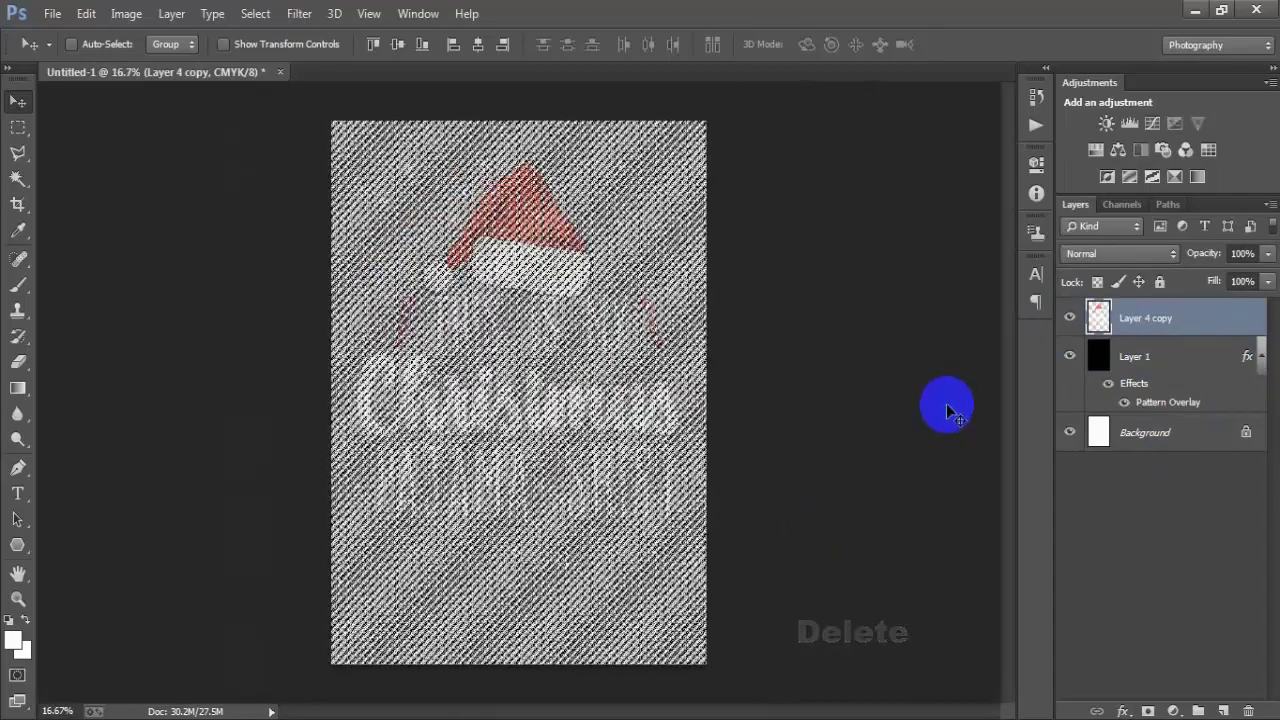
key("ctrl+d")
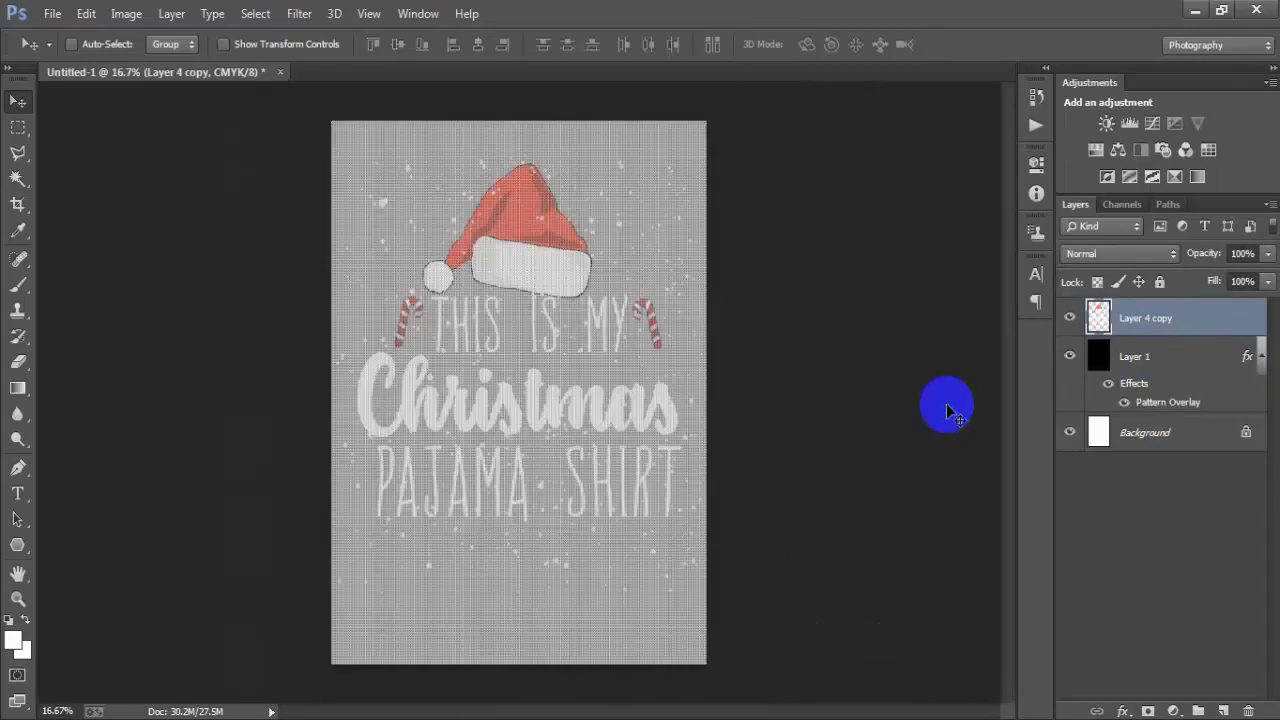
- Toggle Layer 1 and zoom in to inspect the knit-textured lettering and hat
left_click(1176, 363)
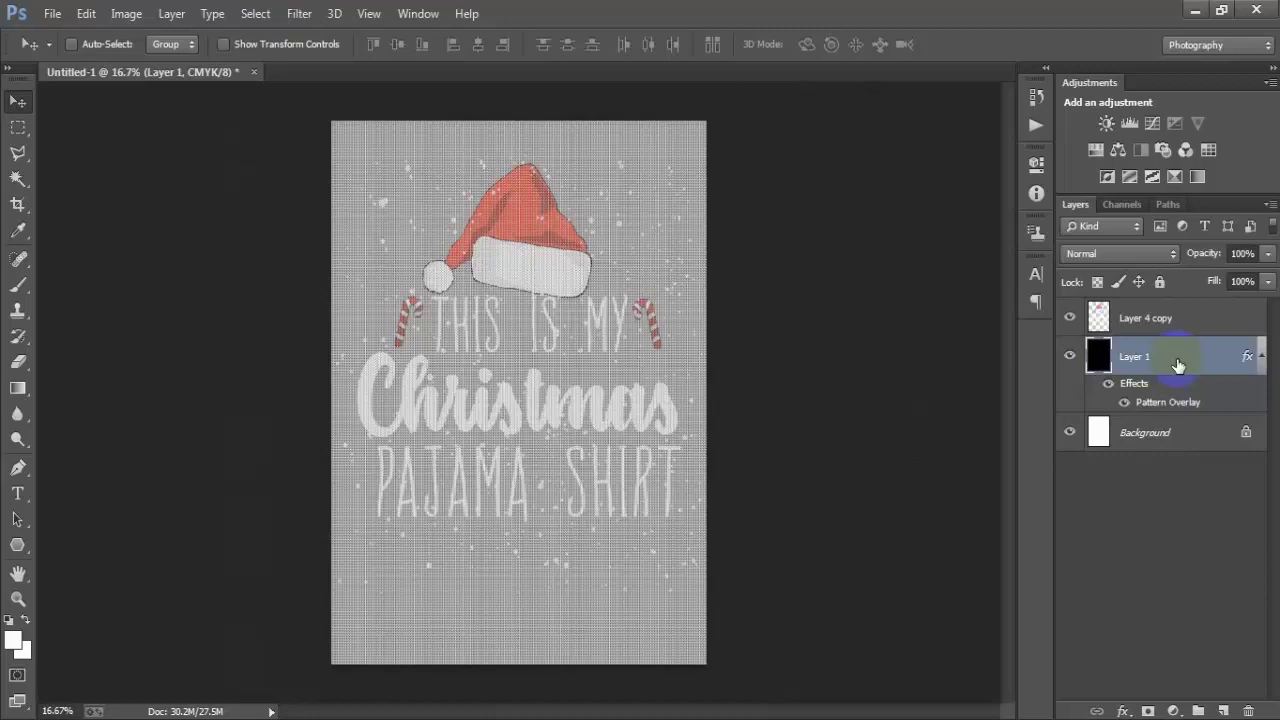
left_click(1071, 360)
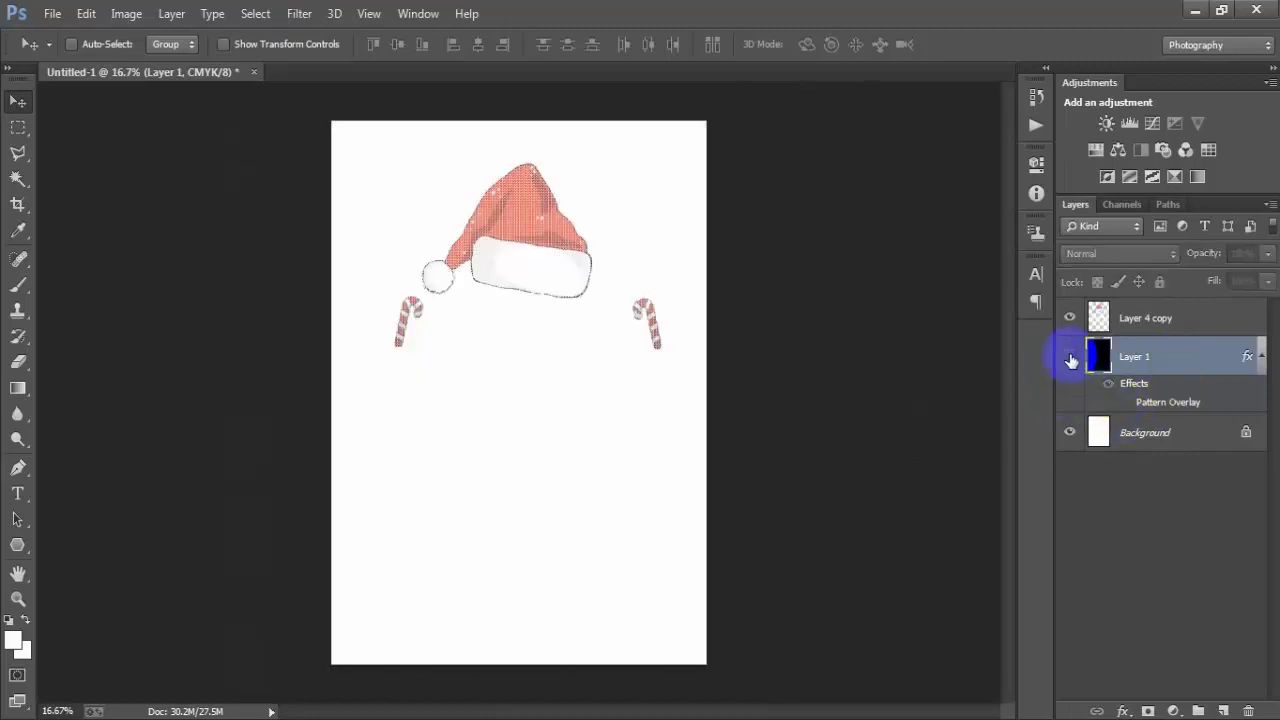
left_click(1071, 360)
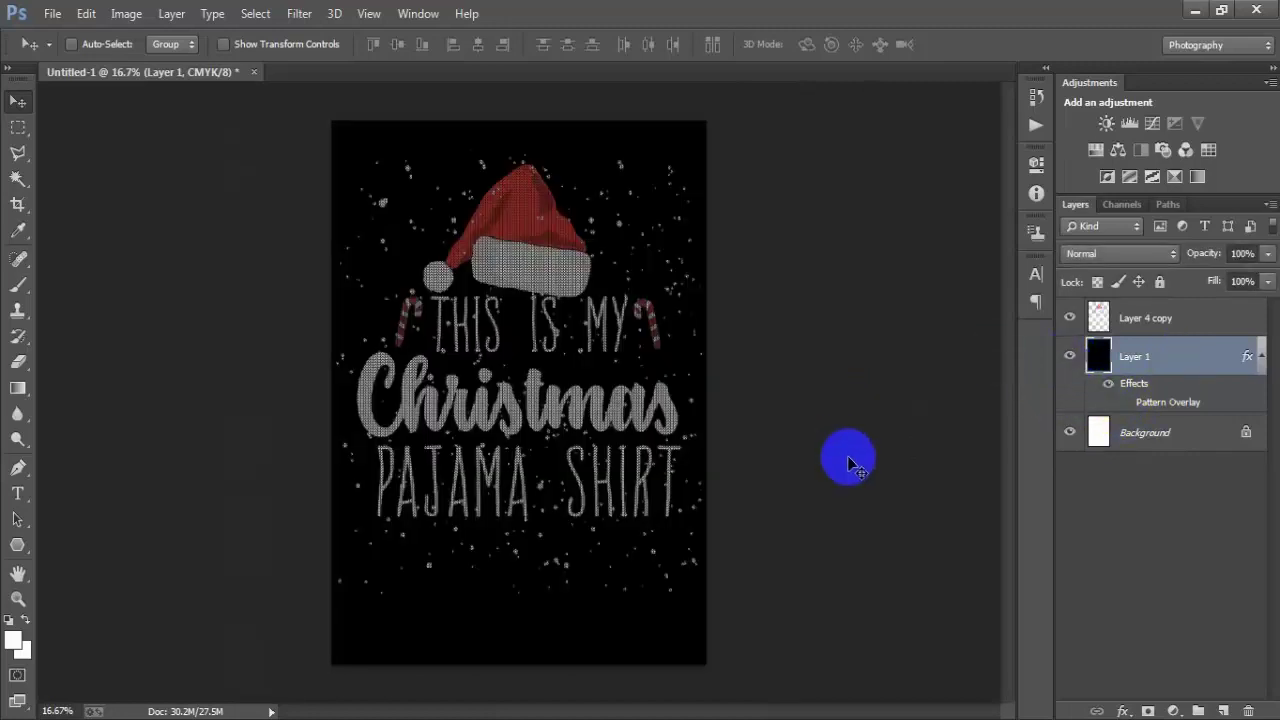
key("ctrl+plus")
key("ctrl+plus")
key("ctrl+plus")
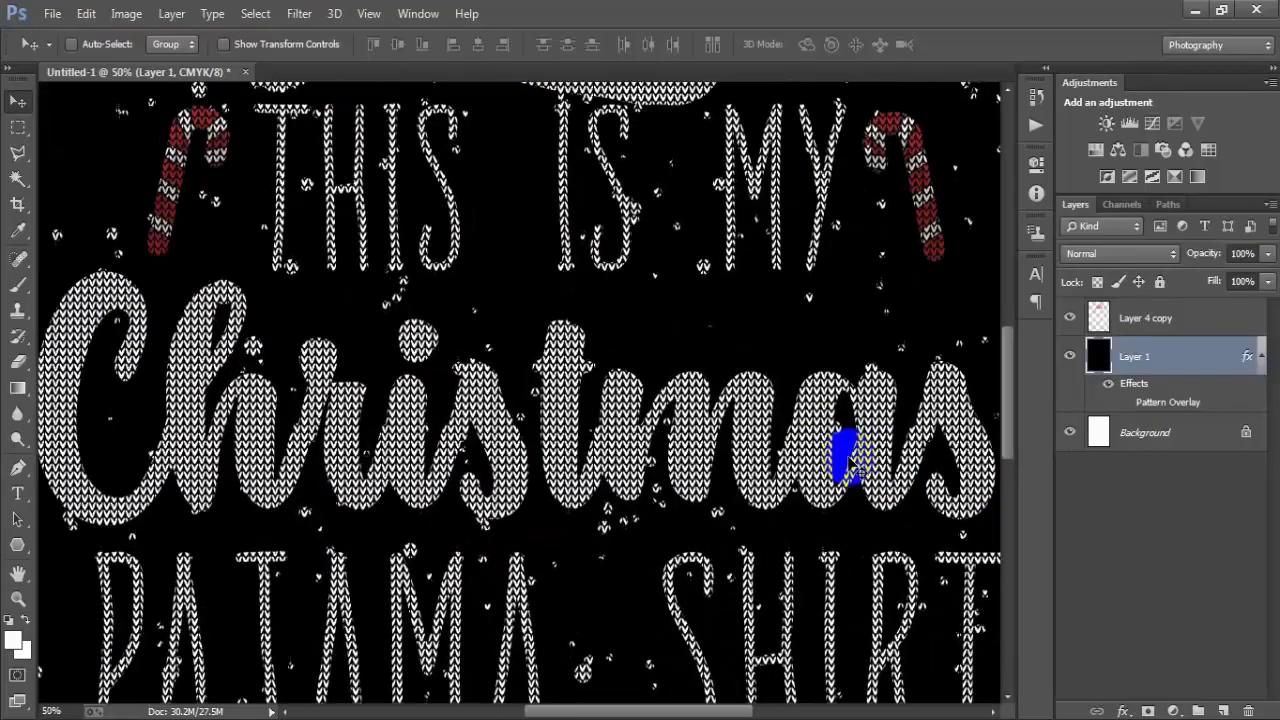
key("ctrl+plus")
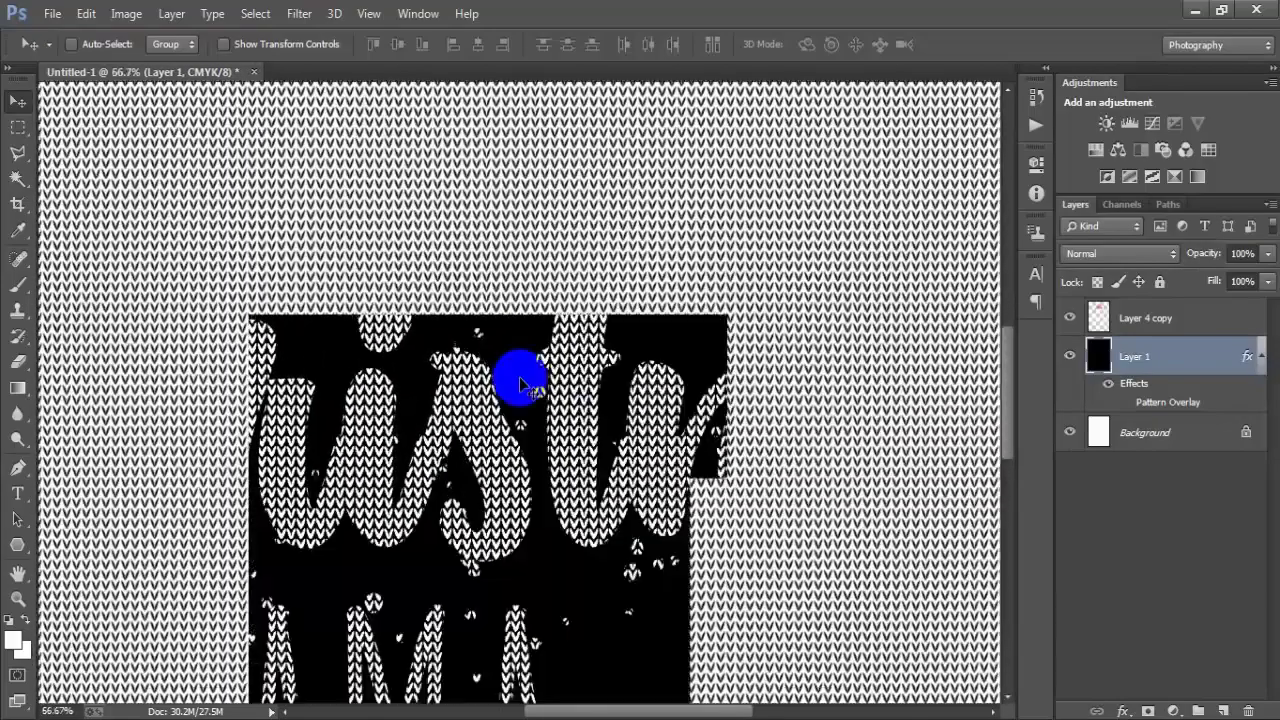
scroll(440, 455, "up", 1)
scroll(460, 490, "up", 2)
scroll(460, 490, "up", 3)
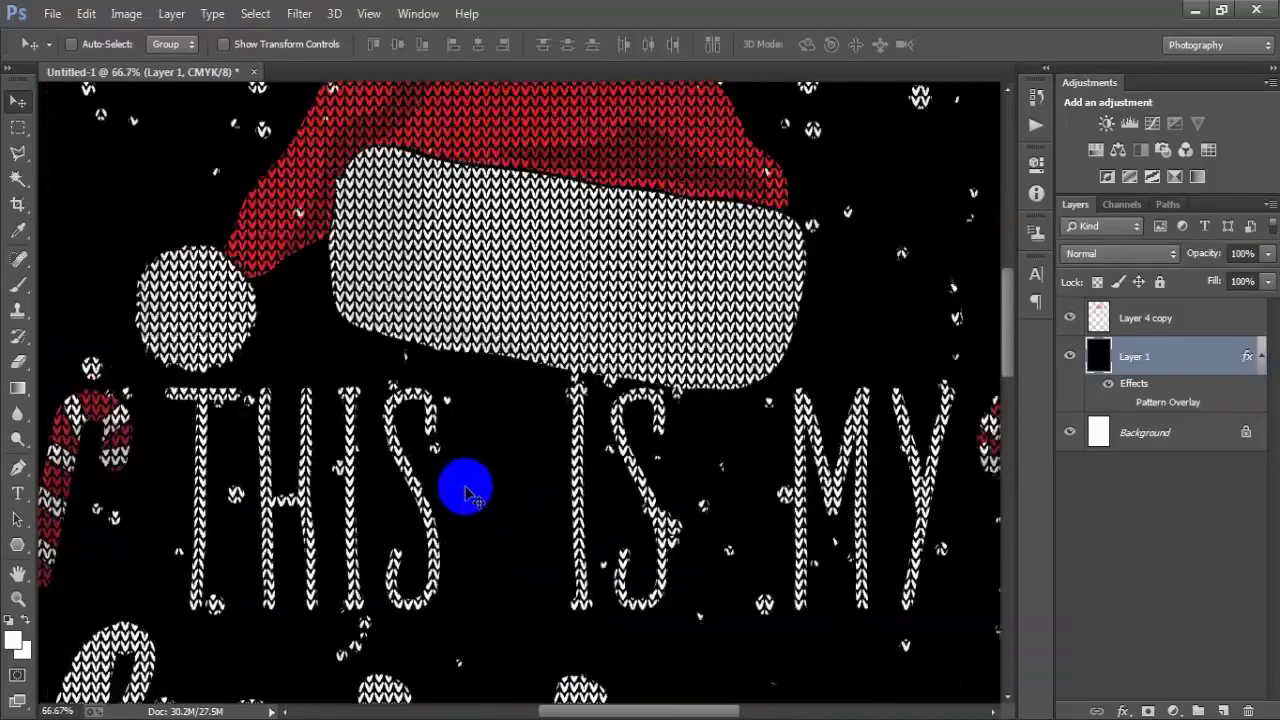
scroll(463, 491, "up", 2)
scroll(509, 457, "up", 1)
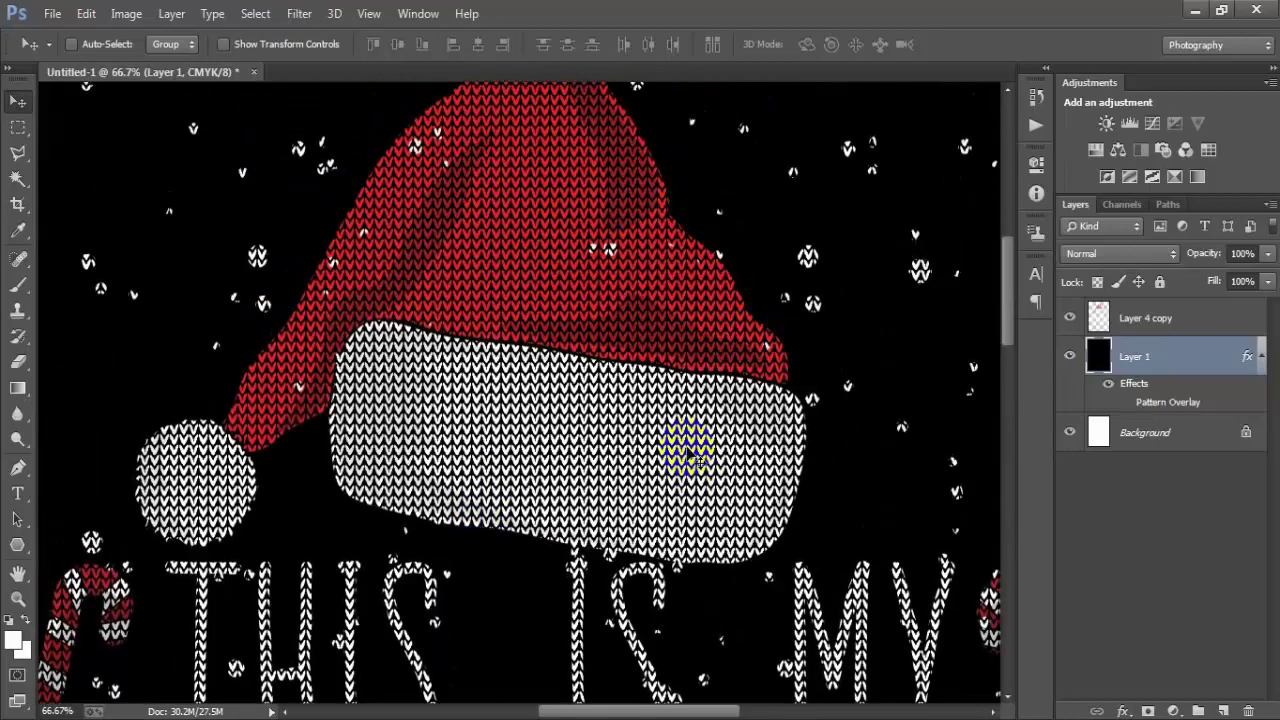
key("ctrl+minus")
key("ctrl+minus")
key("ctrl+minus")
key("ctrl+minus")
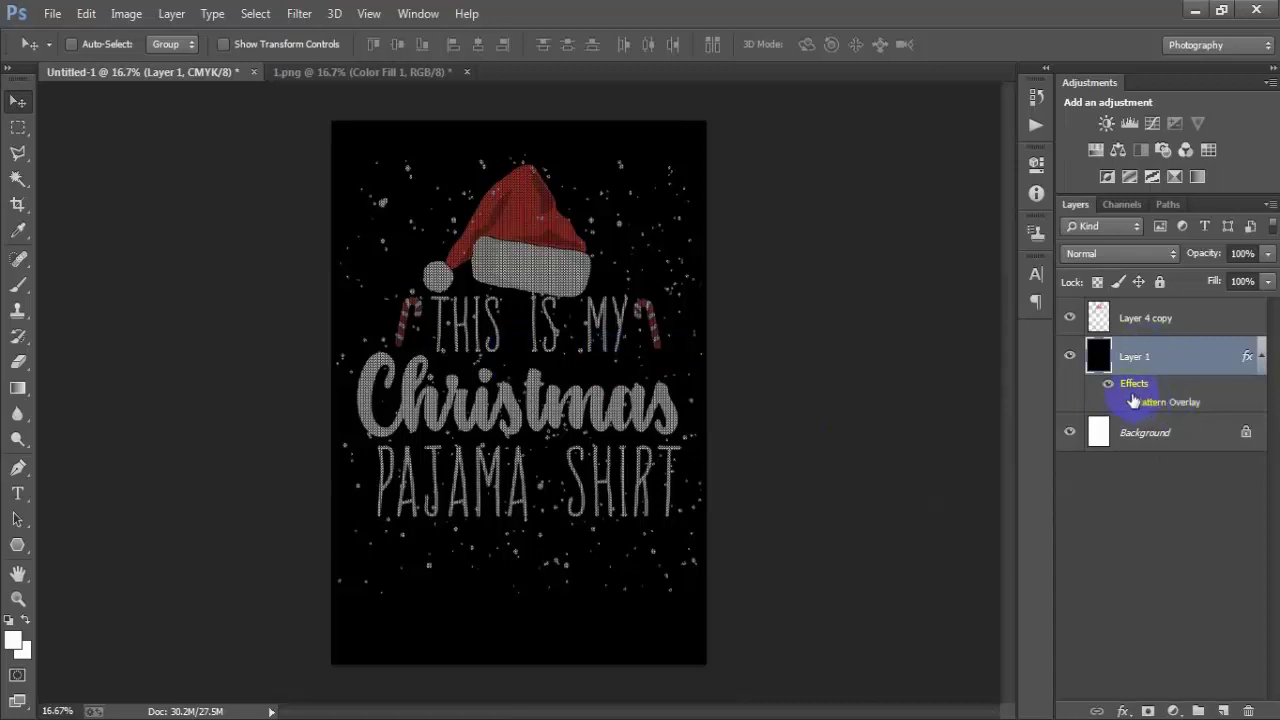
- Inspect the black textured layer's style and toggle its visibility for comparison
double_click(1057, 359)
left_click(1096, 160)
left_click(1069, 356)
left_click(1069, 356)
- Add a dark navy Solid Color fill layer (#0c2c47) and delete the textured Layer 1
left_click(1173, 711)
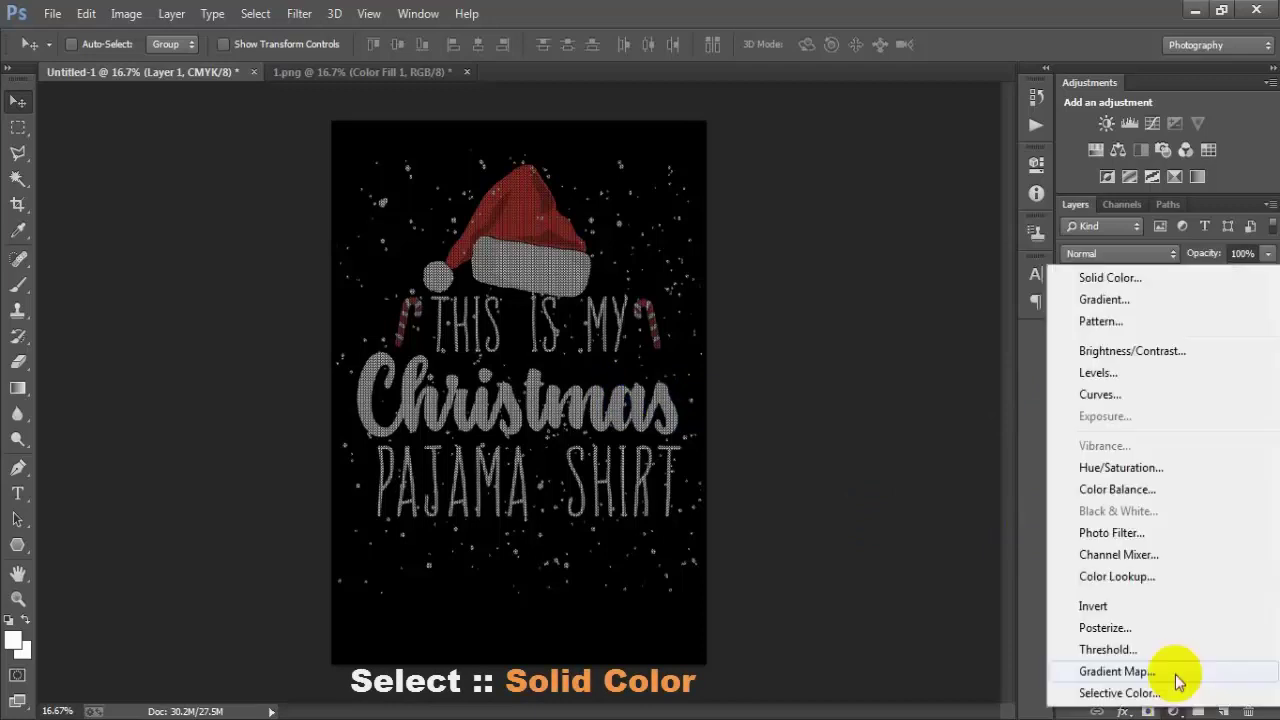
left_click(1131, 289)
mouse_move(894, 289)
left_mouse_down()
mouse_move(918, 240)
mouse_move(955, 336)
left_mouse_up()
left_click(1000, 240)
left_click(1130, 124)
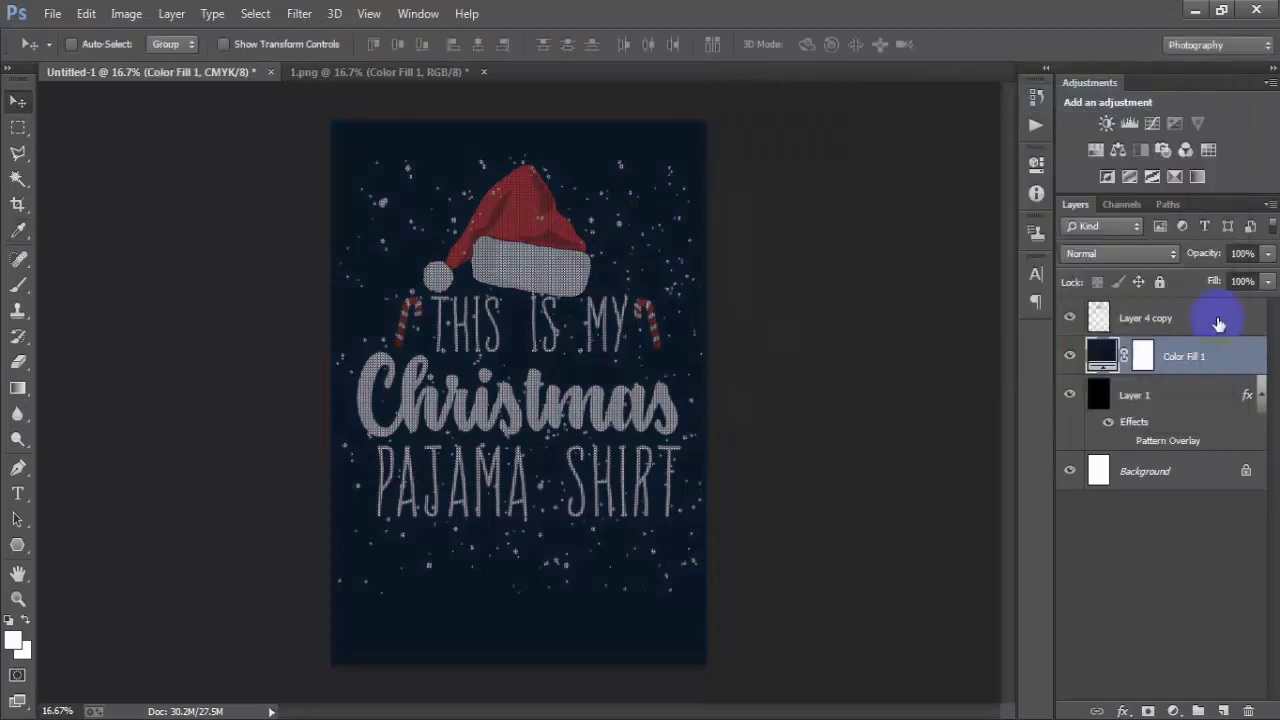
left_click(1160, 398)
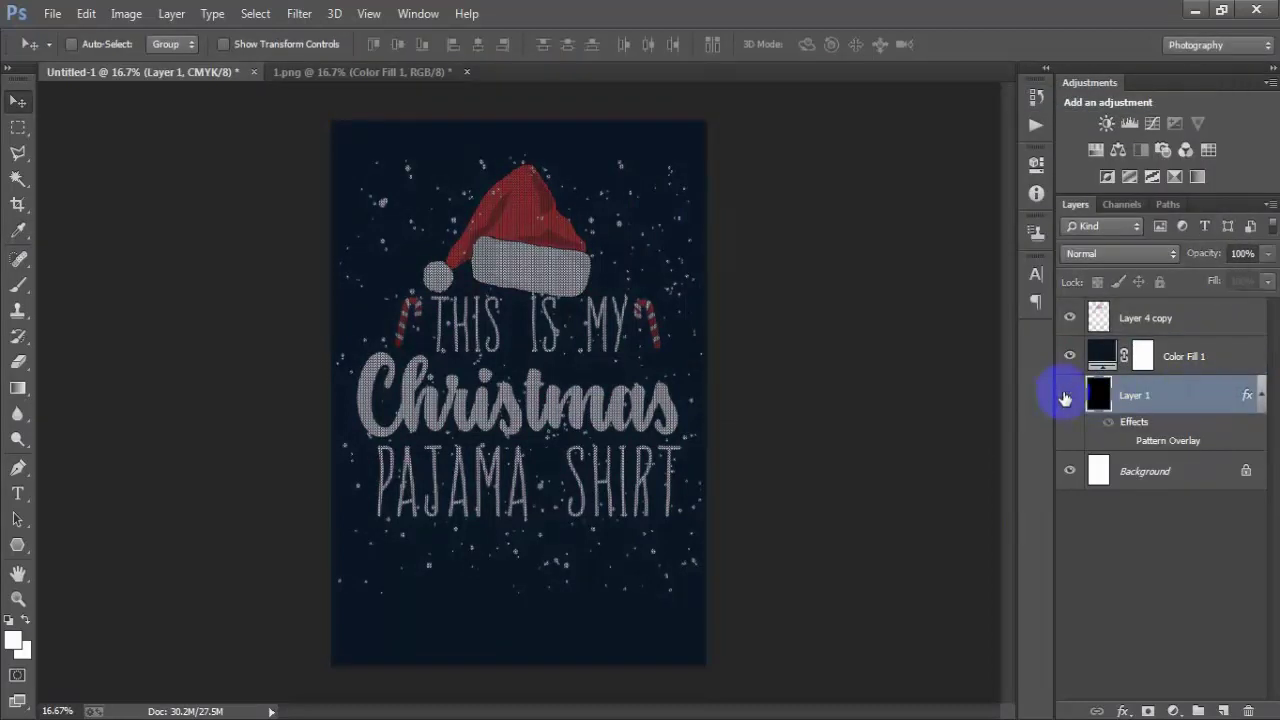
key("Delete")
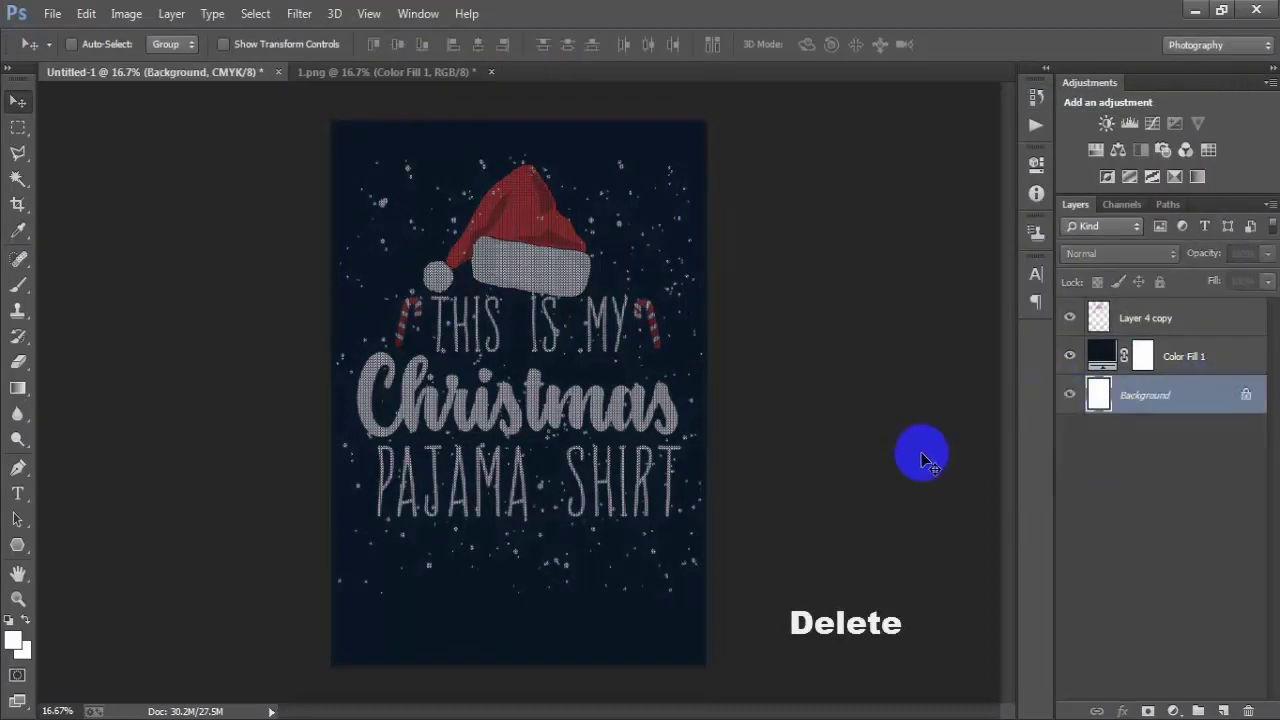
- Darken the Color Fill 1 layer's navy to hex 081420
left_click(1153, 363)
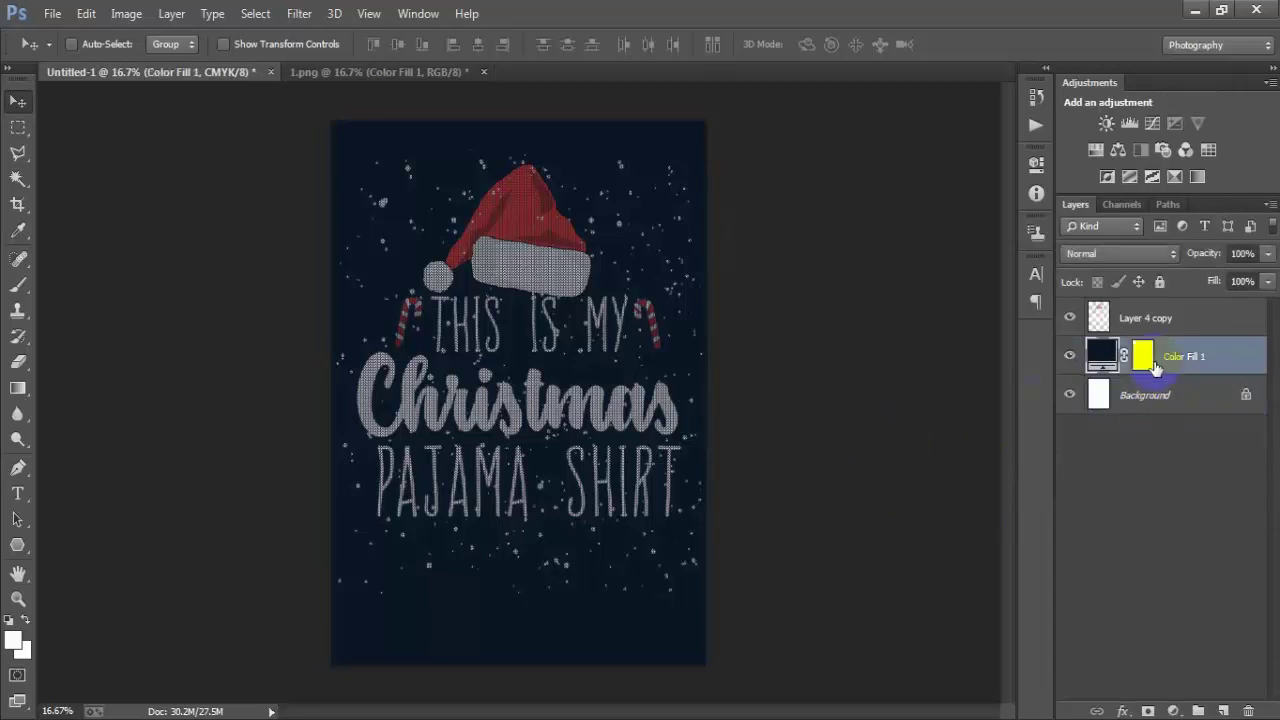
double_click(1102, 358)
left_click_drag(886, 294, 931, 249)
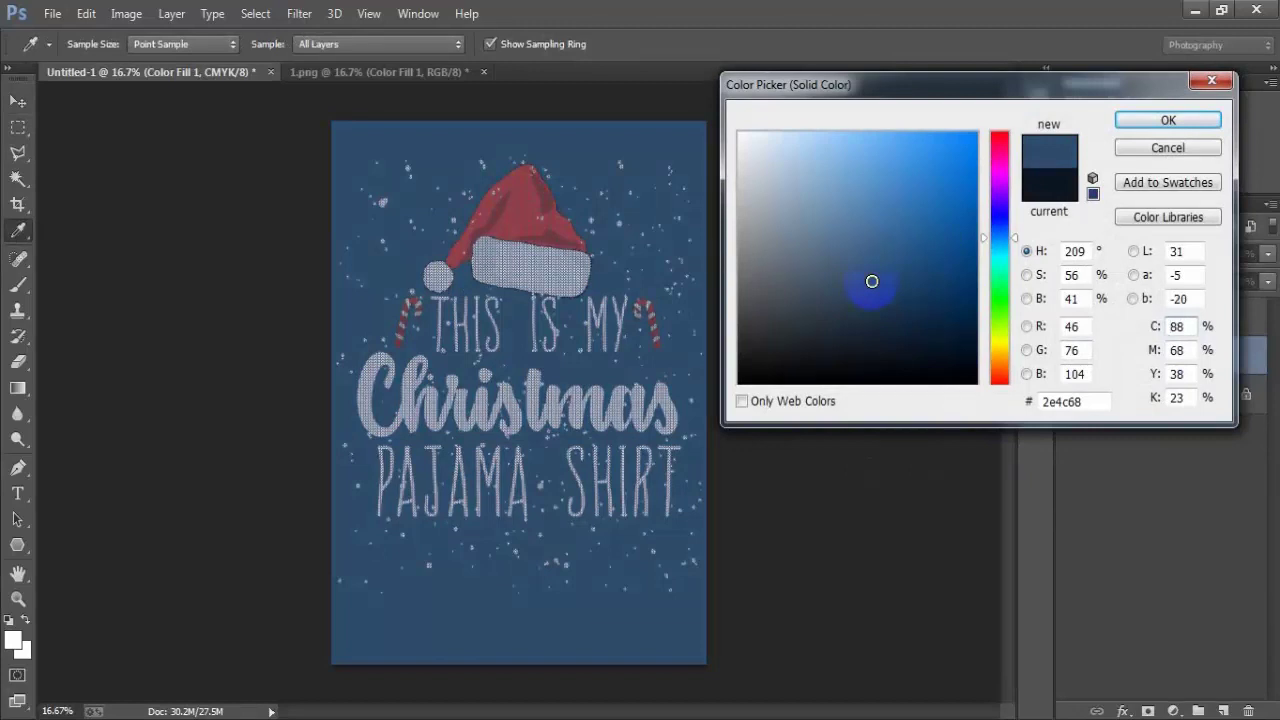
left_click_drag(873, 281, 892, 311)
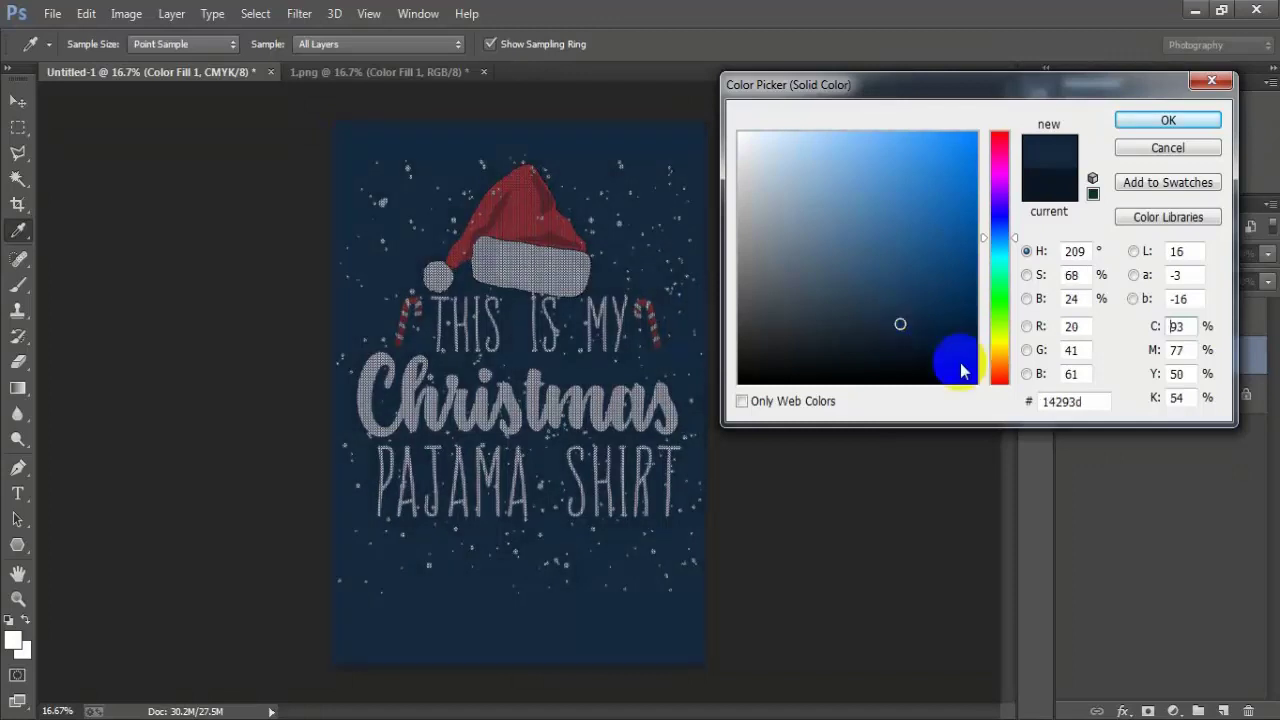
left_click(904, 327)
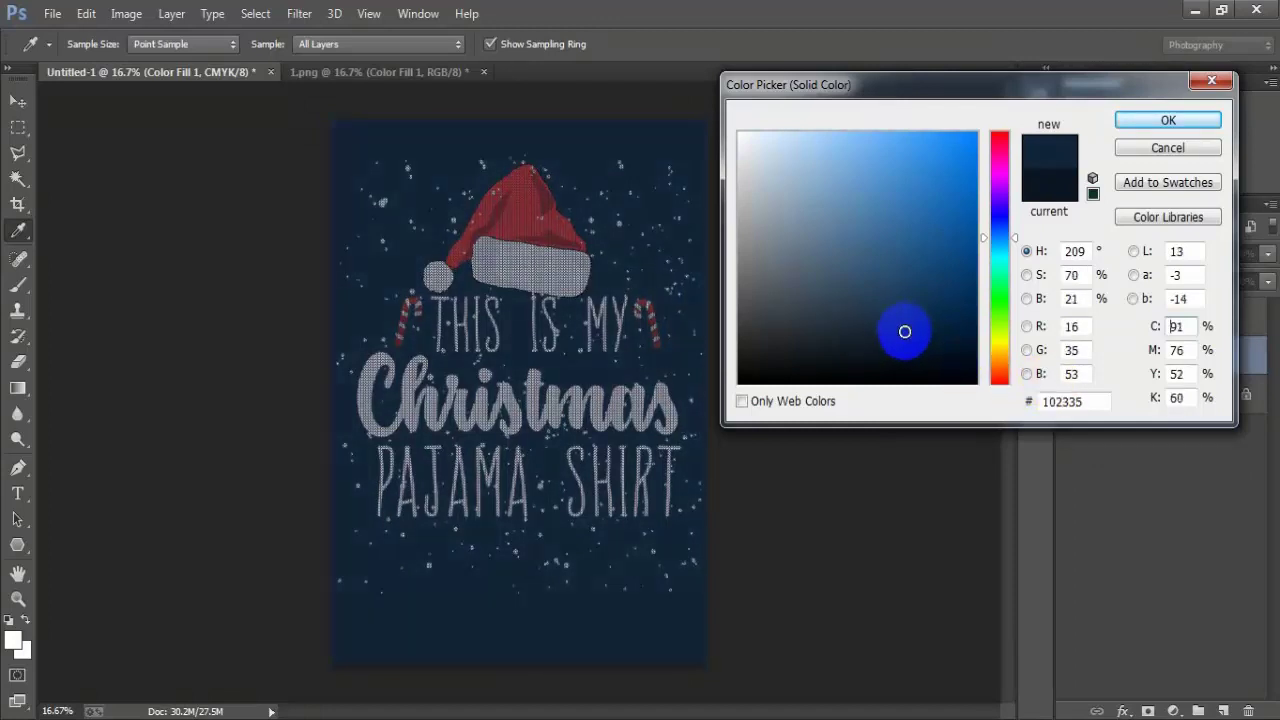
left_click_drag(904, 331, 911, 341)
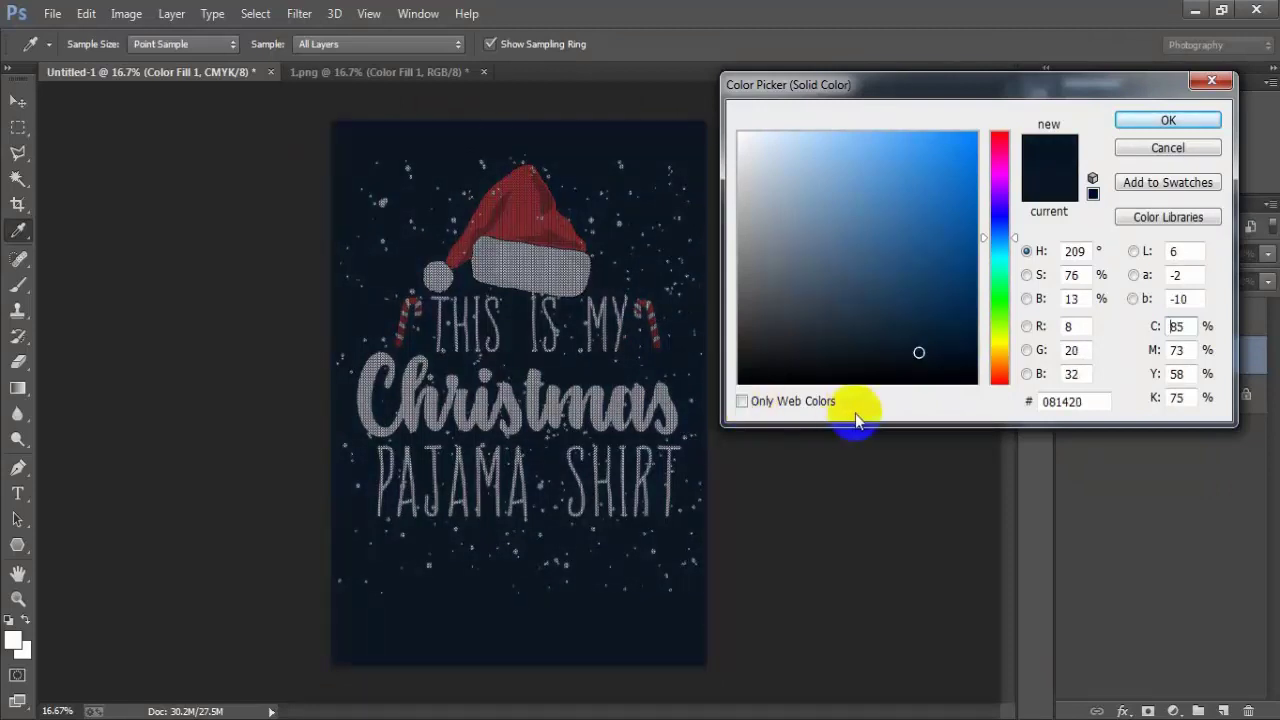
left_click(1065, 401)
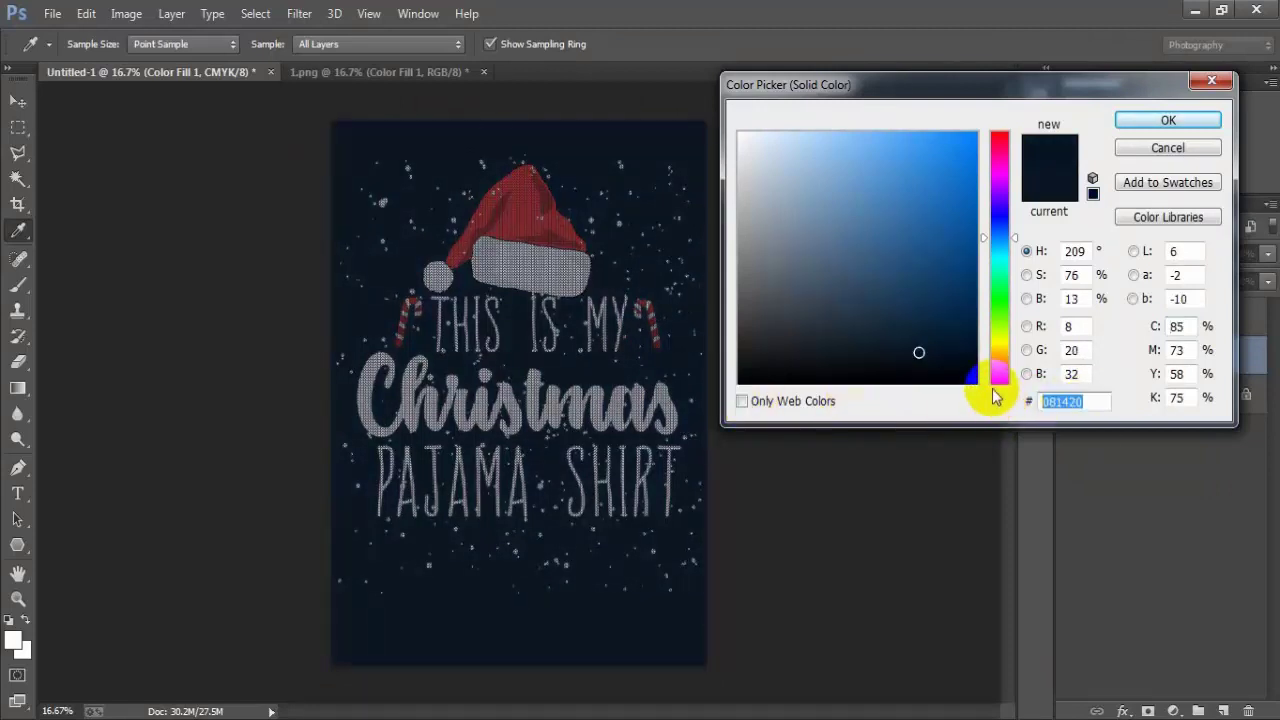
left_click(1166, 120)
- In 1.png, set the Color Fill 1 layer to hex 081420
left_click(380, 76)
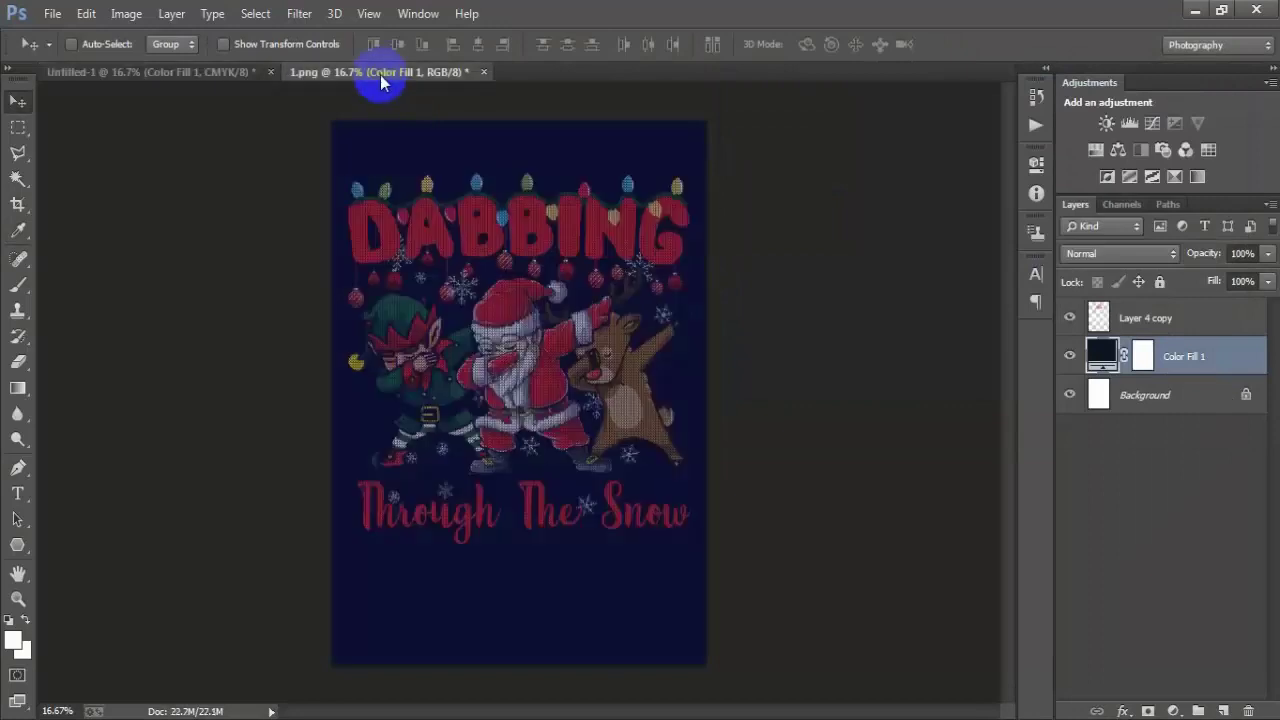
double_click(1100, 355)
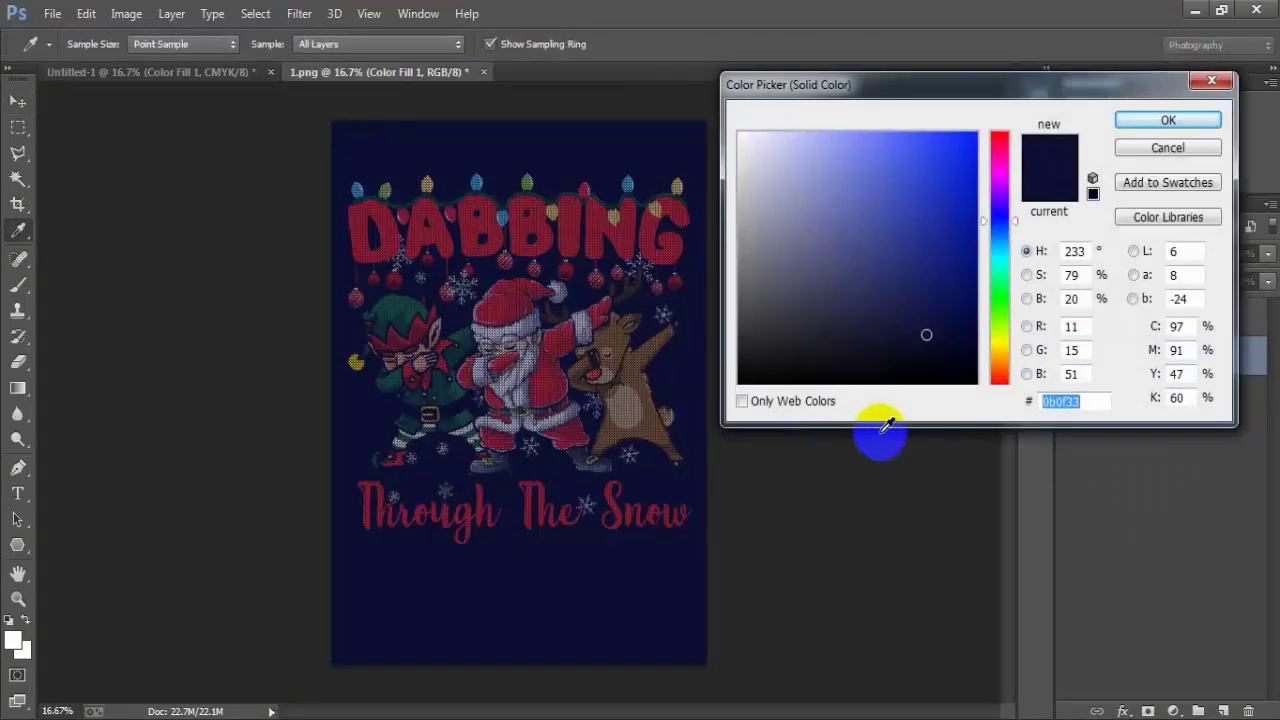
left_click(885, 425)
left_click(1166, 120)
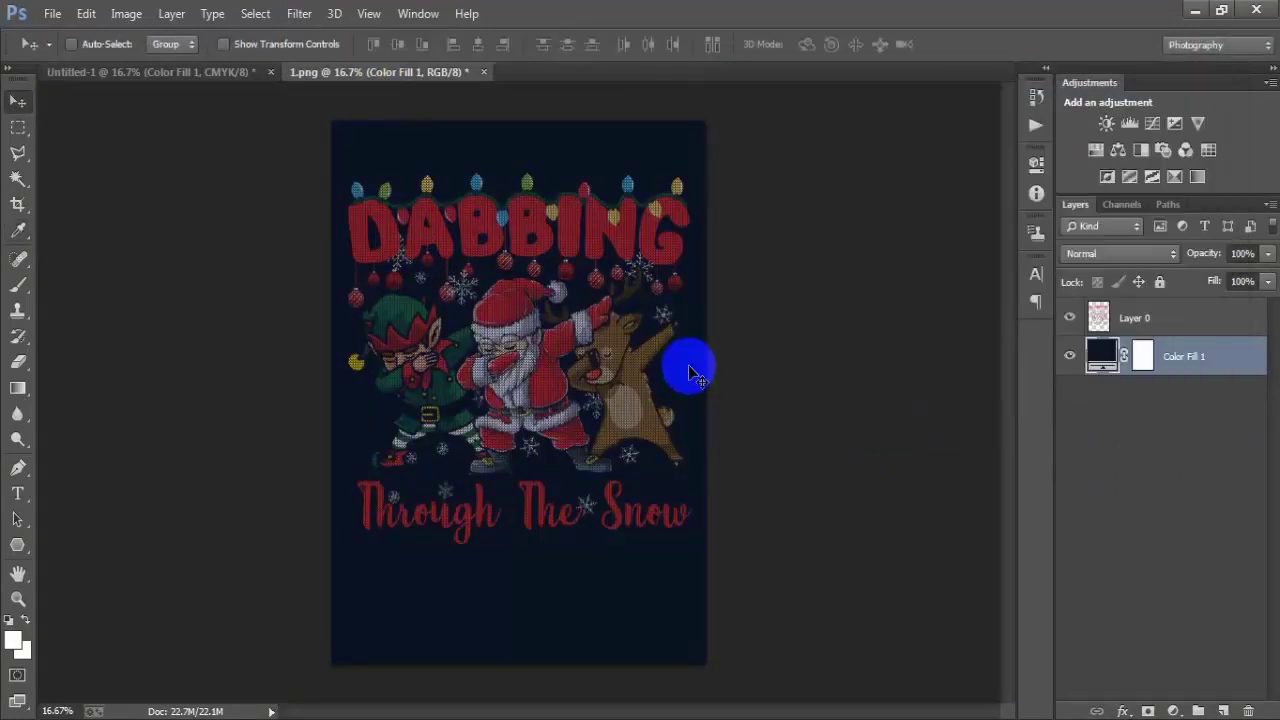
- Zoom in to inspect the Dabbing design, then return to the Untitled-1 poster
scroll(700, 370, "up", 2)
scroll(700, 370, "up", 1)
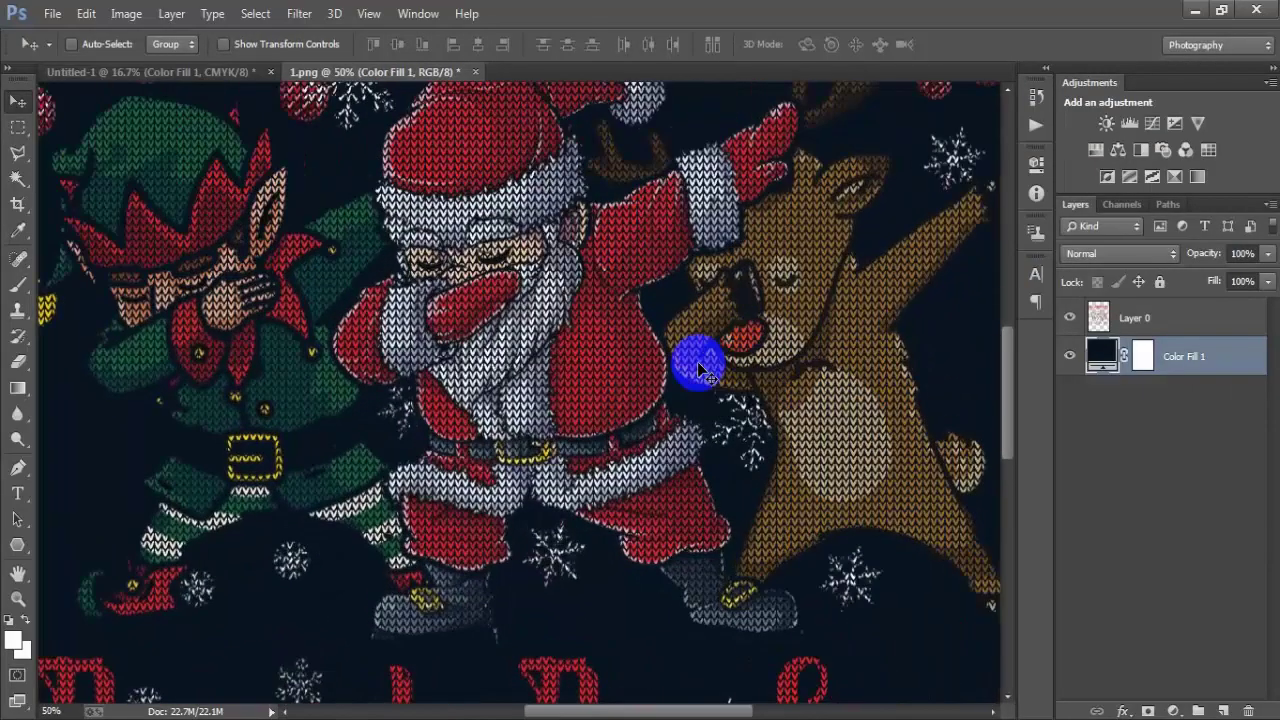
scroll(700, 370, "up", 1)
scroll(580, 360, "up", 1)
scroll(586, 357, "up", 1)
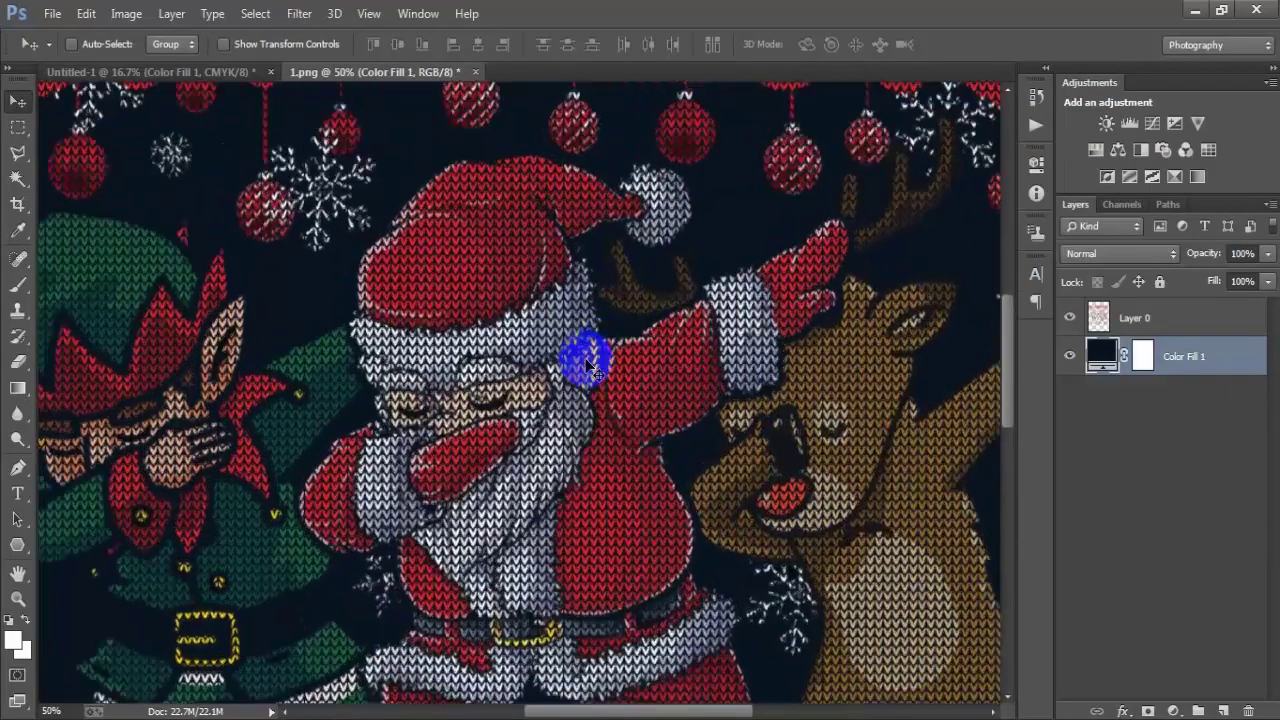
scroll(590, 370, "up", 3)
scroll(571, 409, "up", 3)
scroll(571, 409, "up", 1)
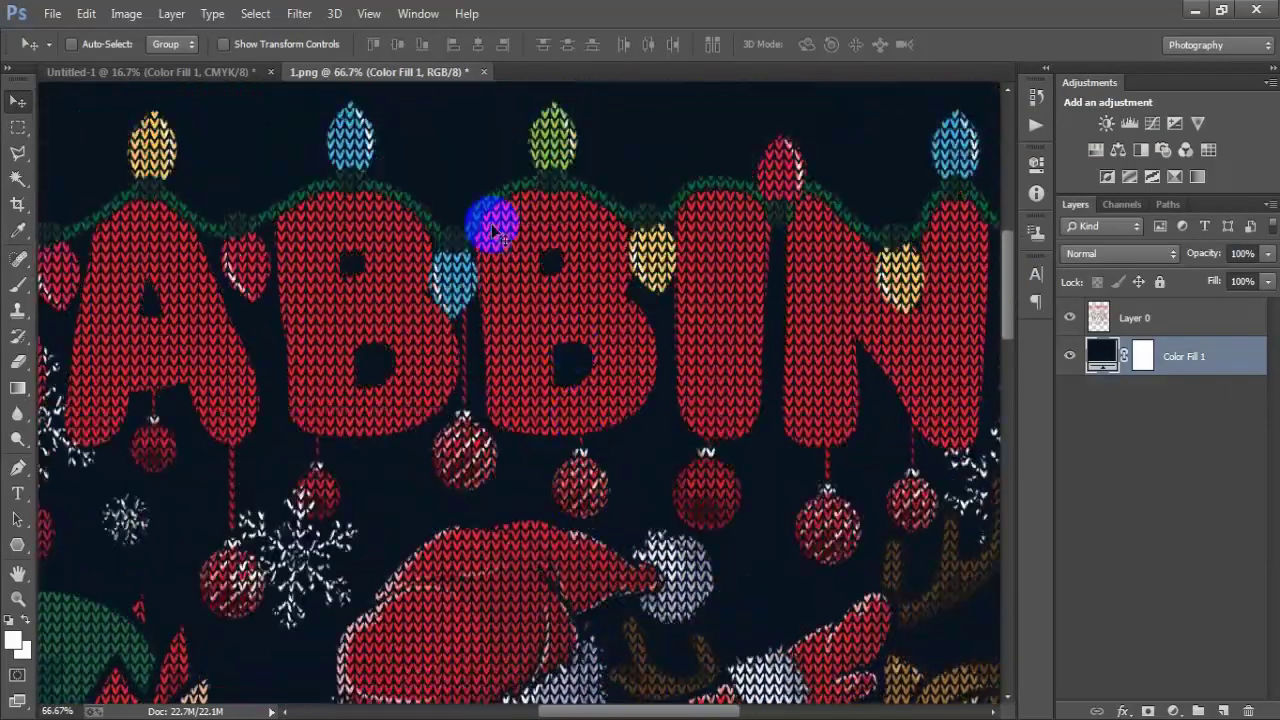
scroll(560, 510, "down", 2)
scroll(490, 500, "down", 3)
scroll(492, 520, "down", 1)
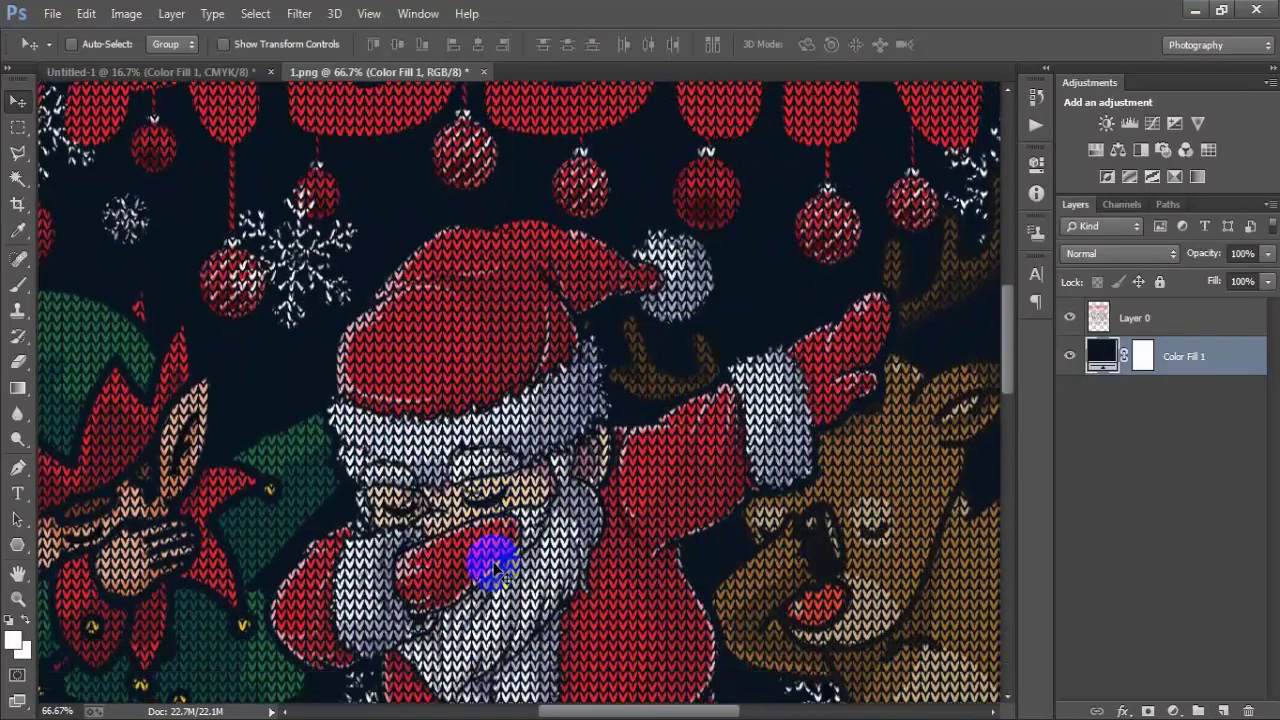
scroll(495, 567, "down", 2)
scroll(496, 570, "down", 1)
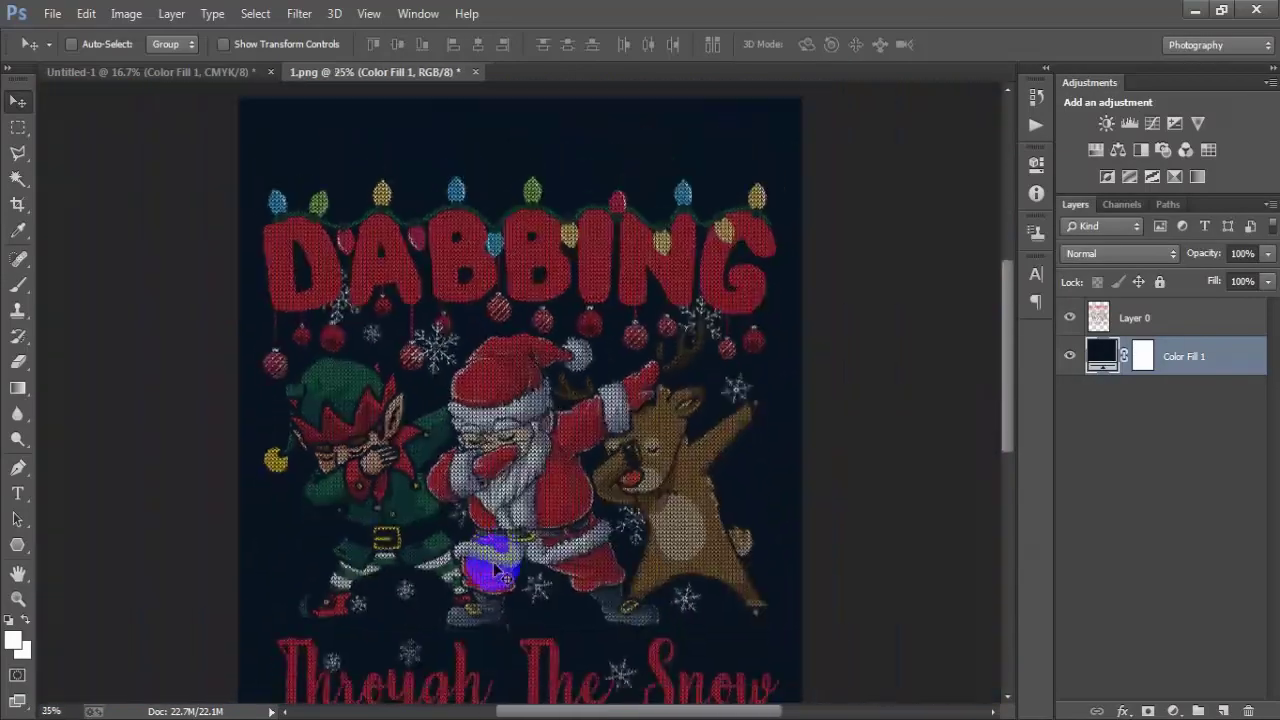
scroll(495, 567, "down", 1)
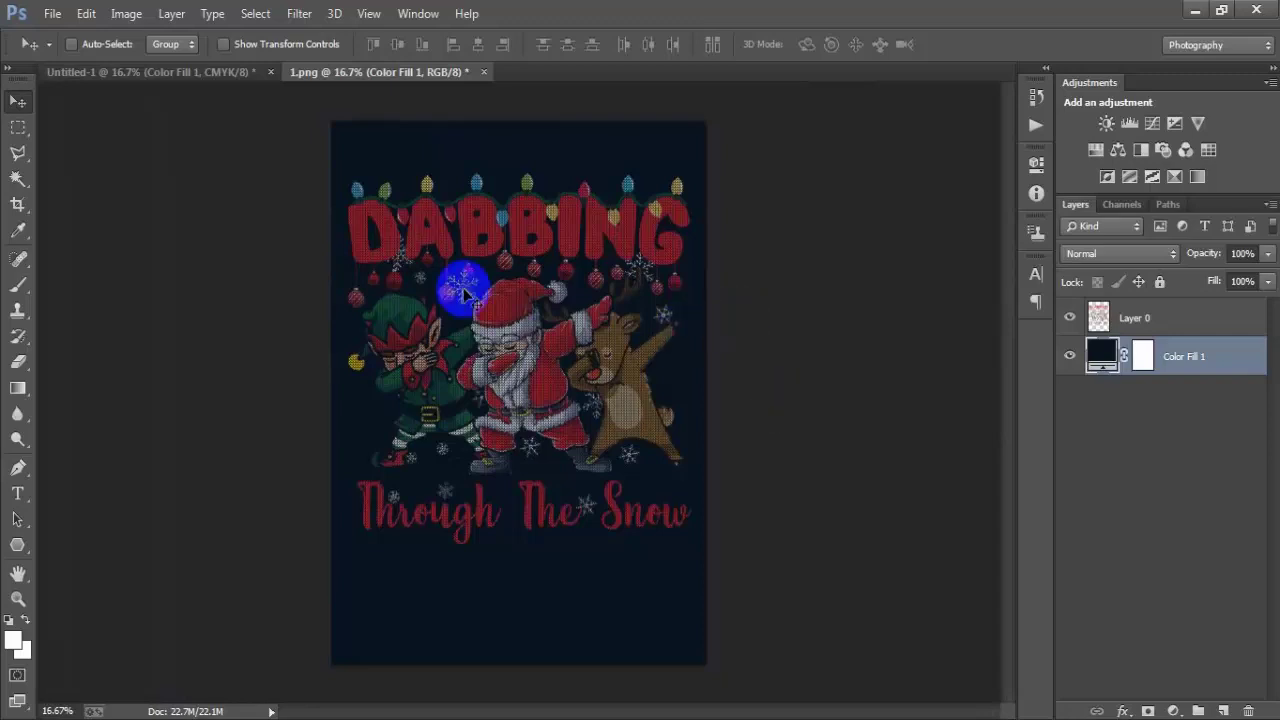
left_click(225, 90)
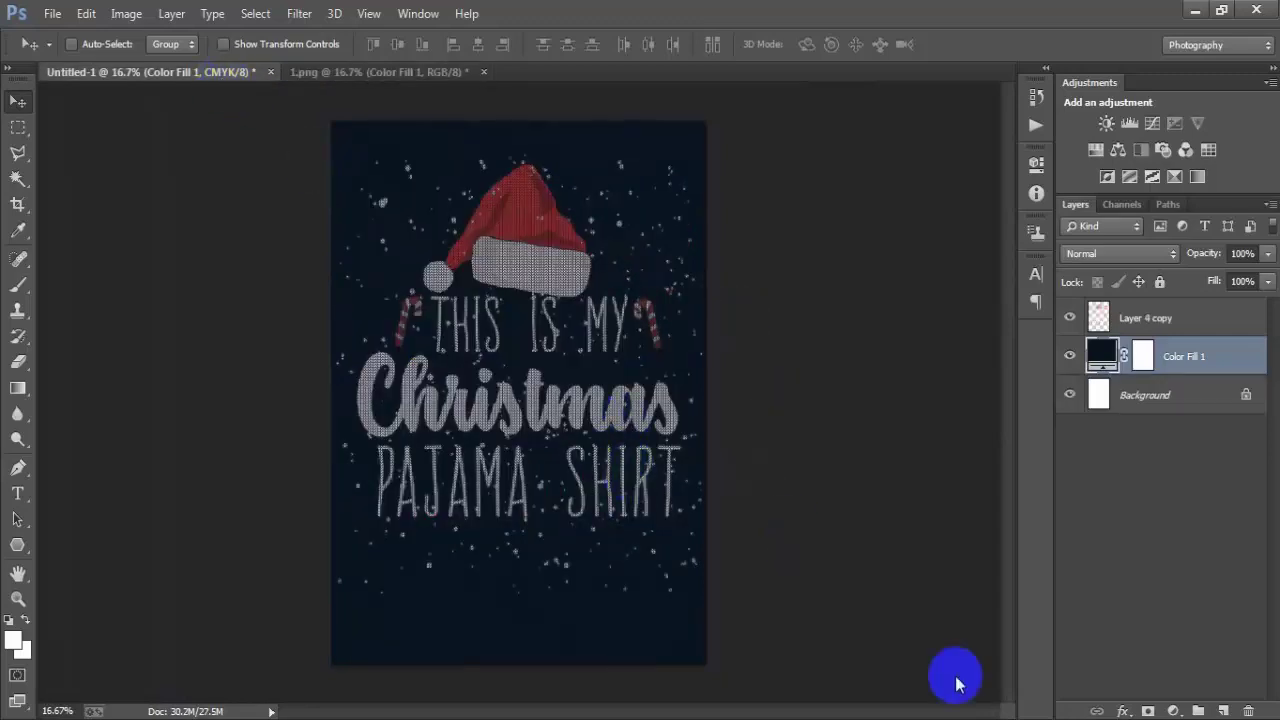